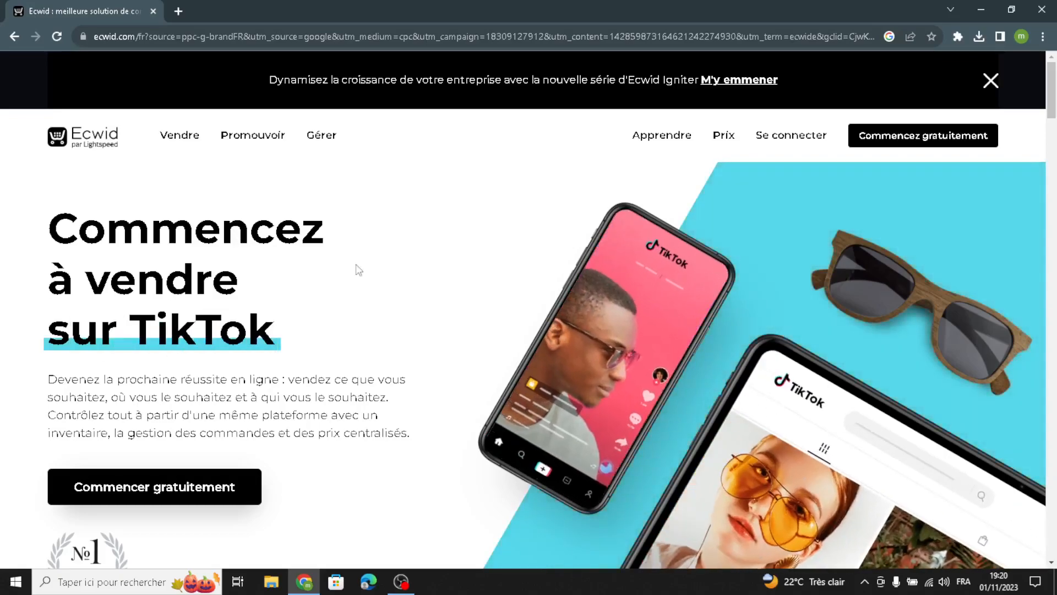
Translate the French Ecwid home page into English and dismiss the translation popup.
right_click(418, 268)
left_click(440, 427)
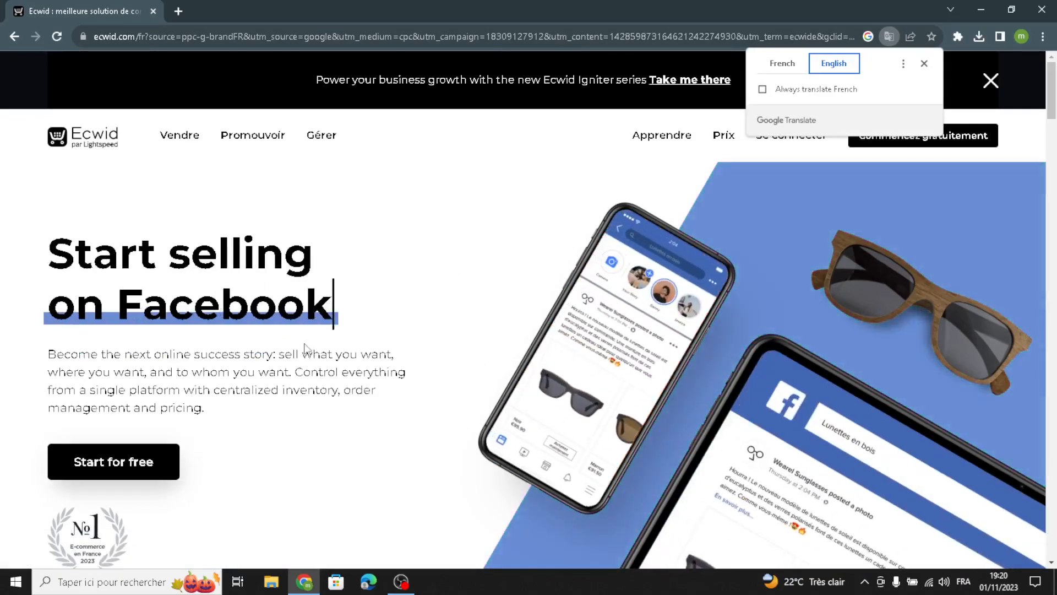
left_click(919, 65)
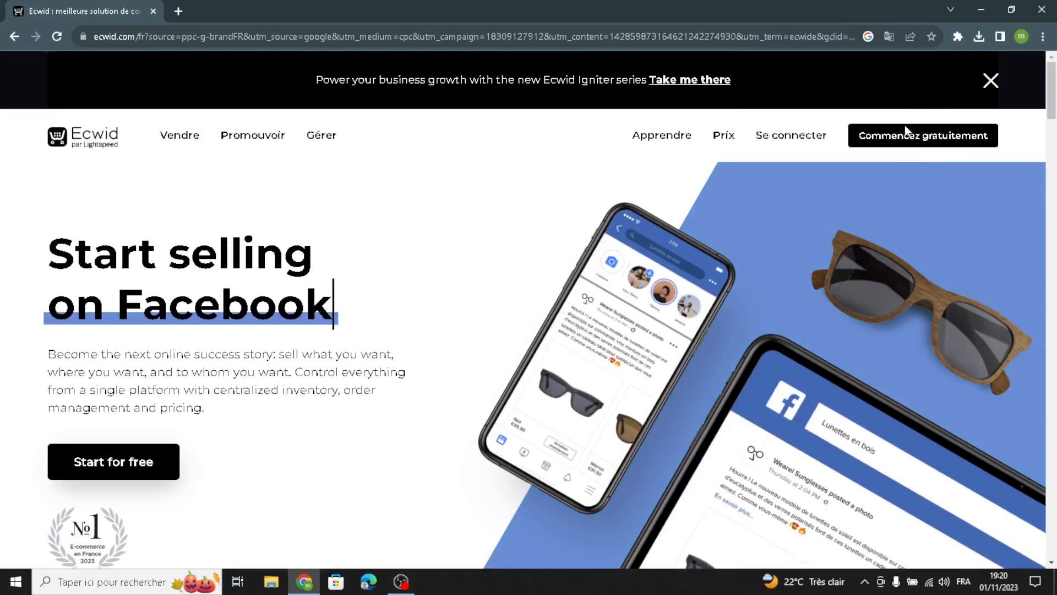
Start the free Ecwid plan and translate the store's control panel into English, dismissing the translation popup.
left_click(896, 134)
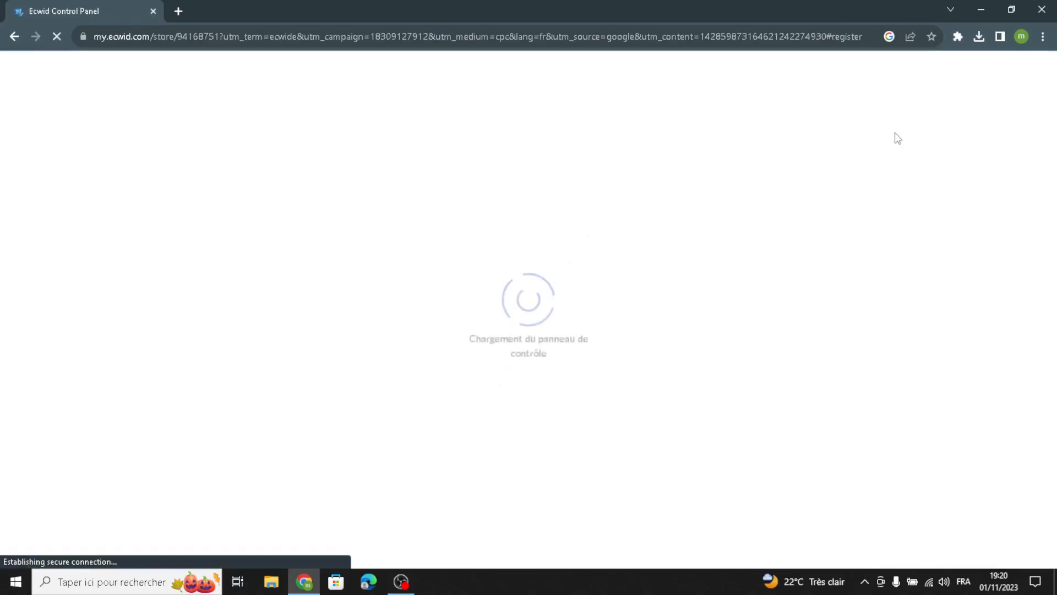
right_click(443, 314)
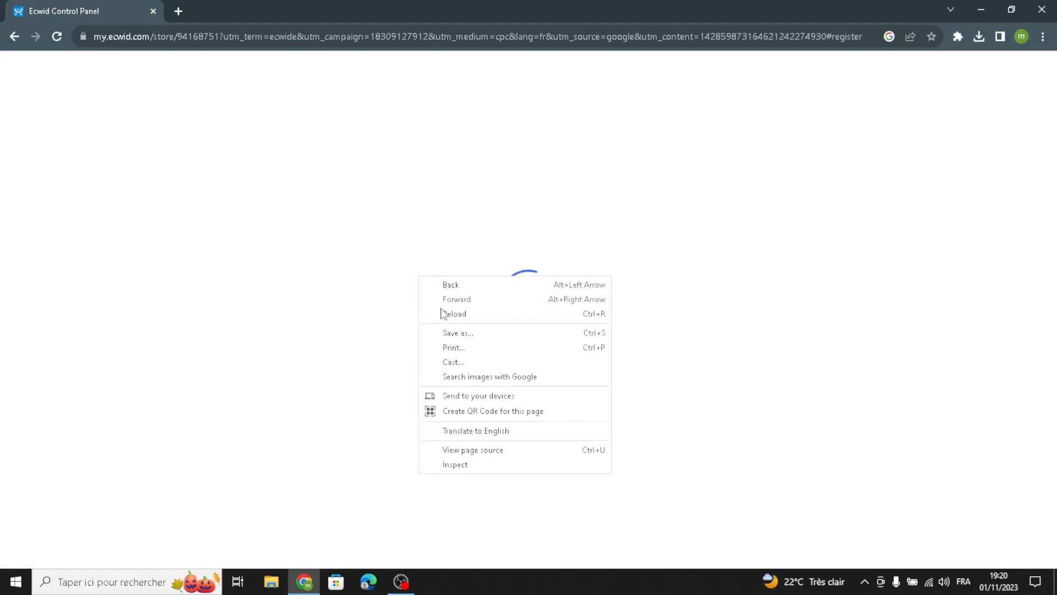
left_click(447, 431)
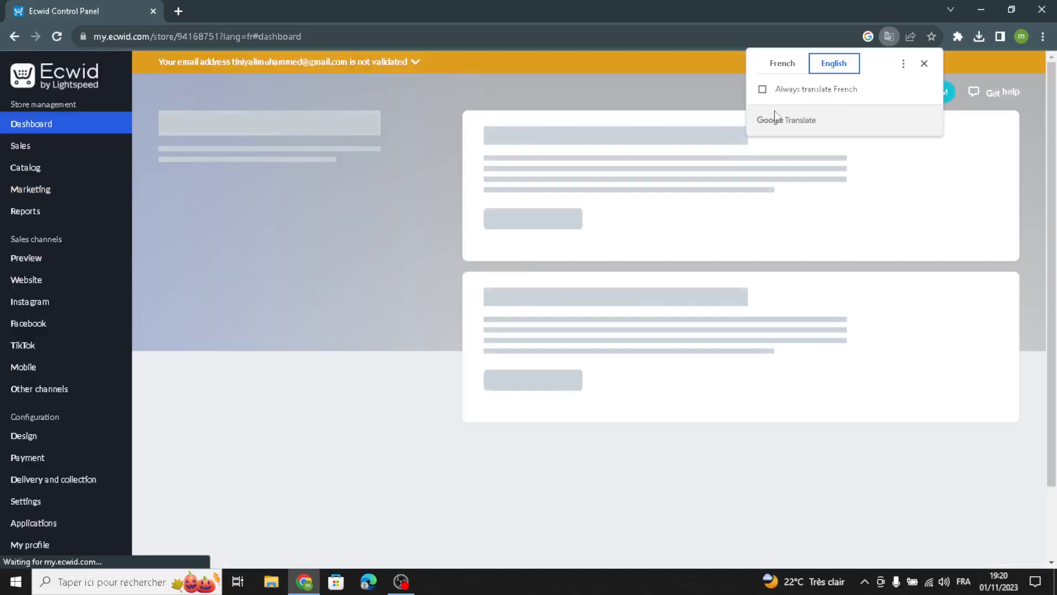
left_click(923, 63)
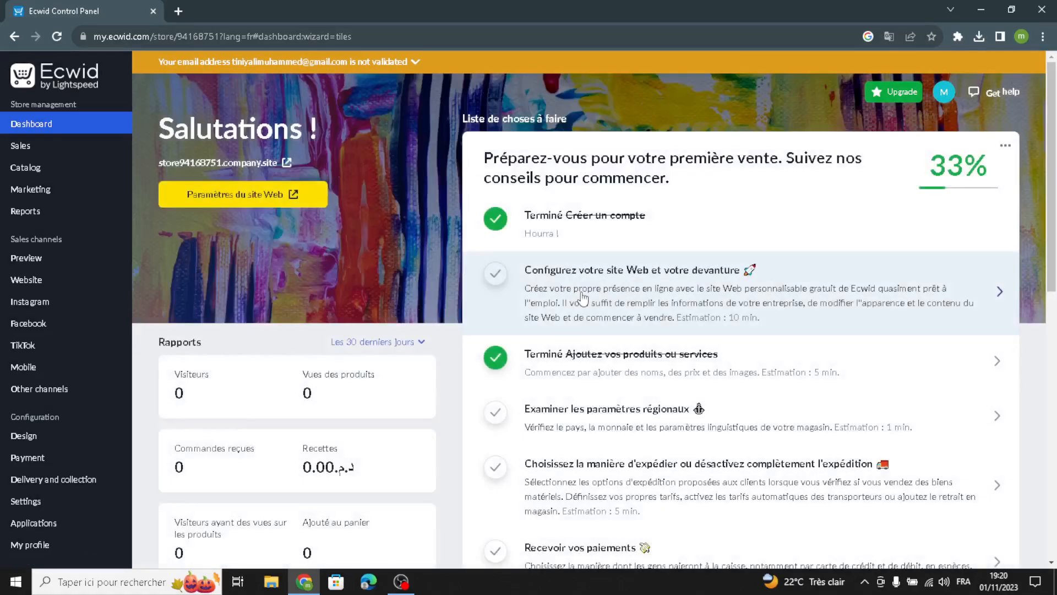
Open the site editor from the dashboard's website setup task and bring up the gallery of site templates.
left_click(581, 299)
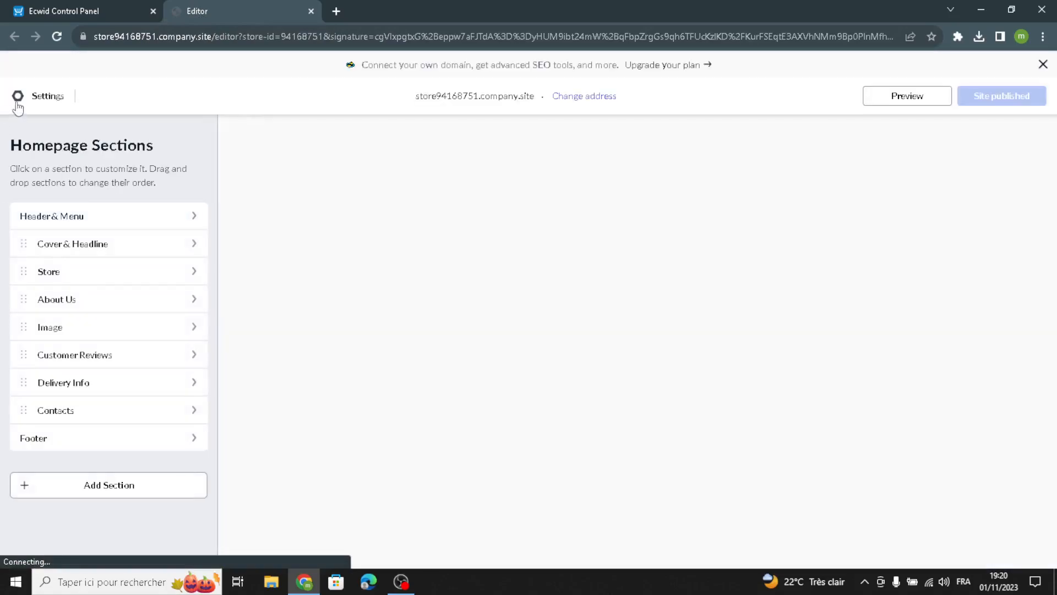
left_click(34, 100)
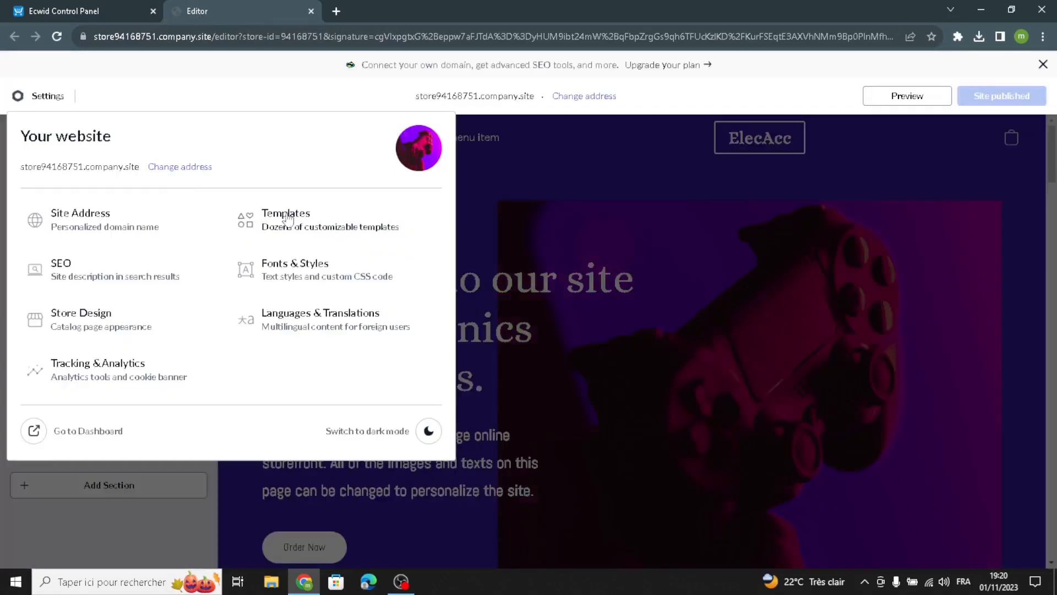
left_click(283, 216)
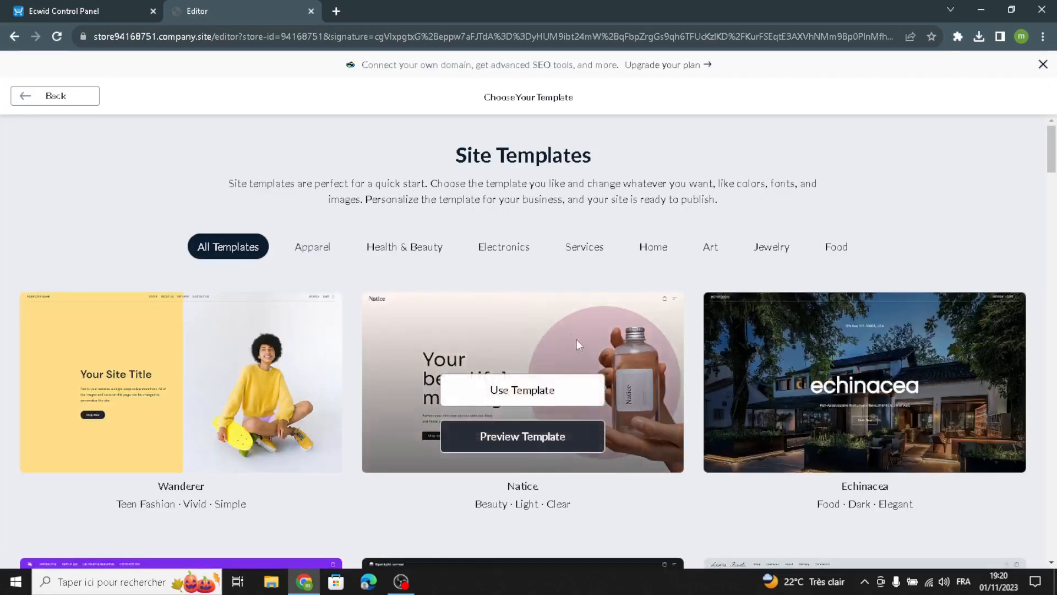
Examine the designs and categories offered across the full gallery of site templates.
scroll(572, 336, "down", 5)
scroll(578, 341, "down", 5)
scroll(577, 342, "up", 3)
scroll(577, 342, "down", 10)
scroll(578, 346, "down", 10)
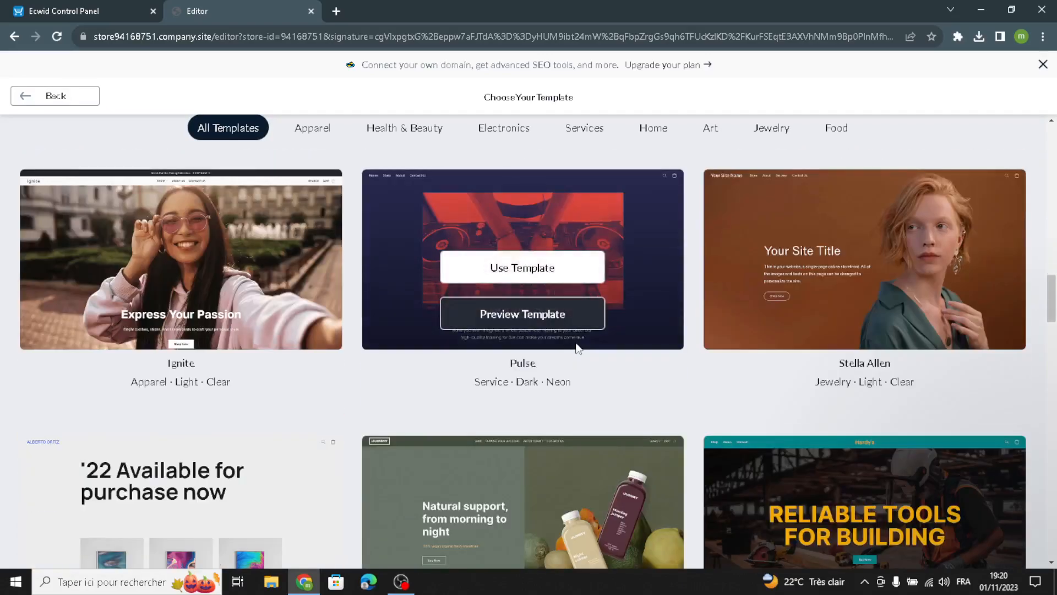
scroll(578, 348, "down", 15)
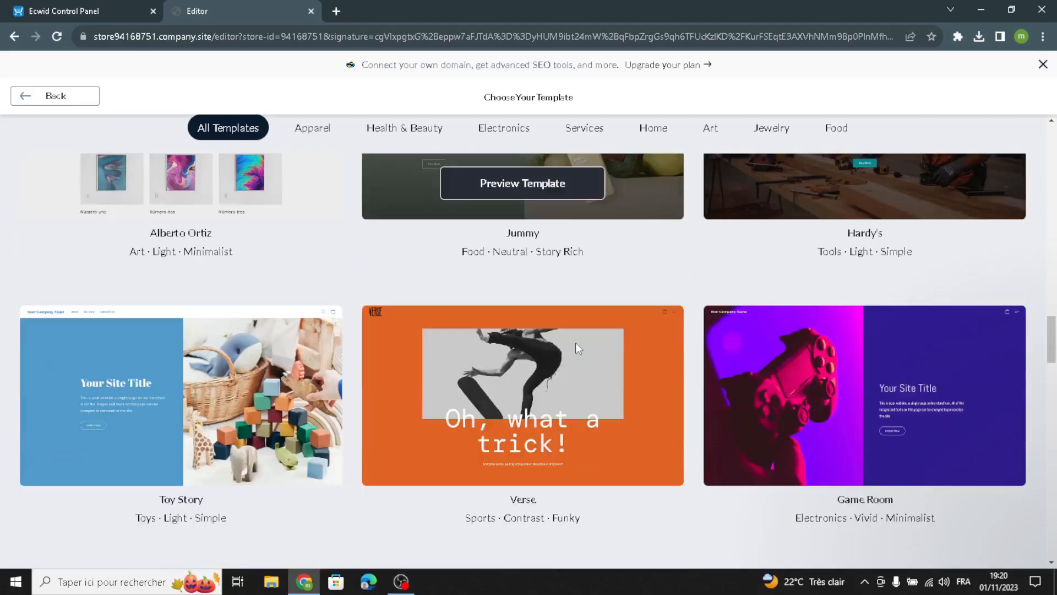
scroll(576, 341, "down", 15)
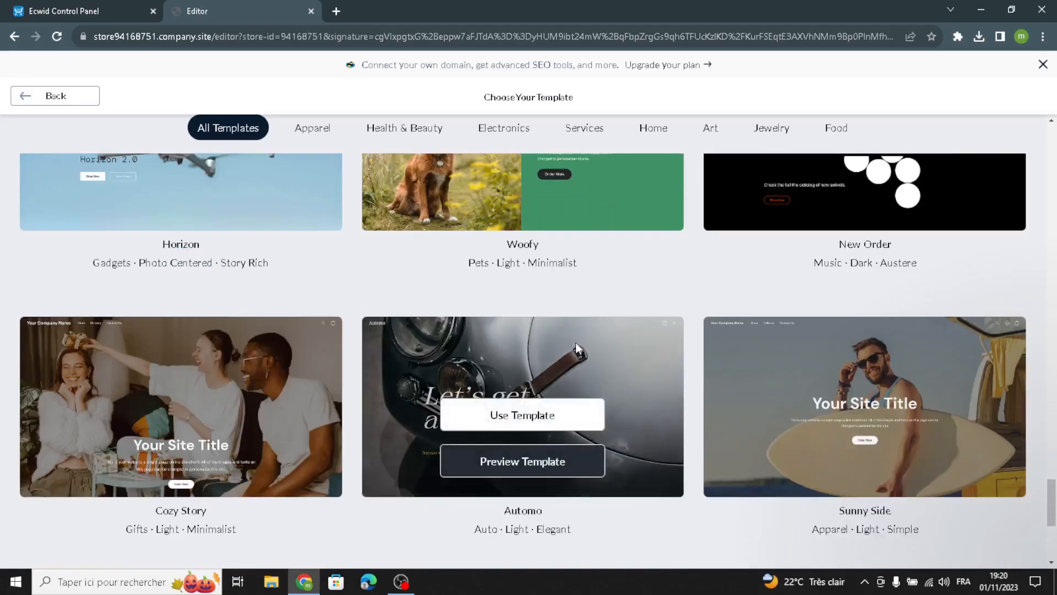
scroll(576, 345, "down", 5)
scroll(556, 433, "up", 10)
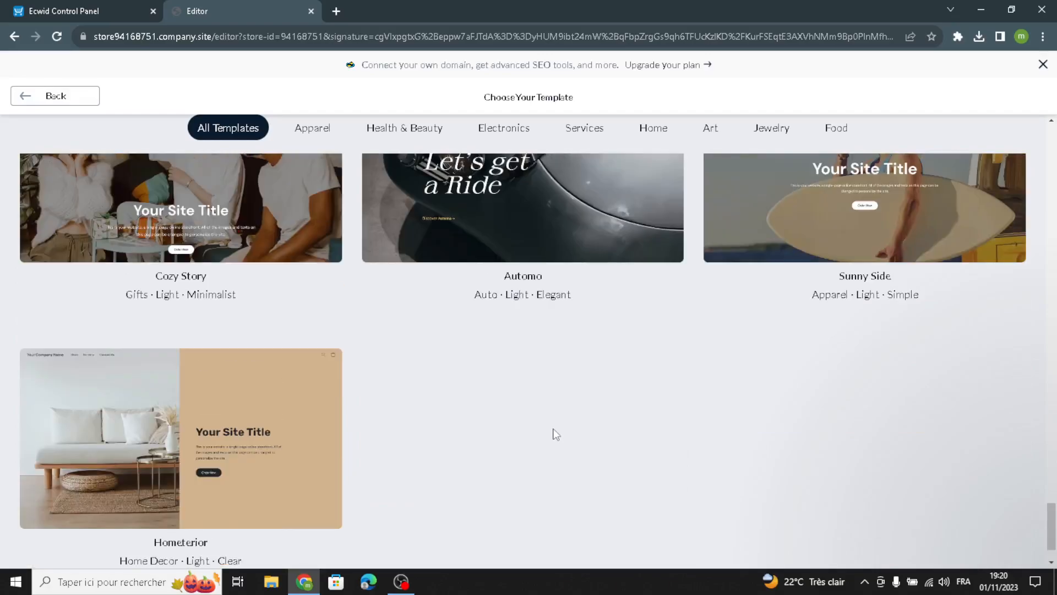
scroll(555, 433, "up", 12)
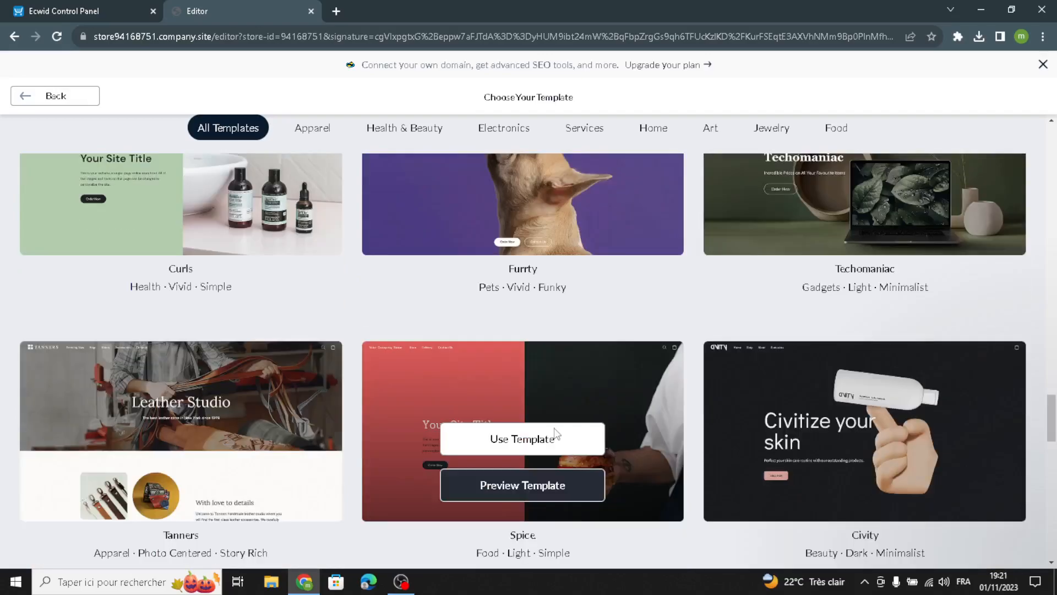
scroll(555, 433, "down", 3)
scroll(555, 434, "up", 3)
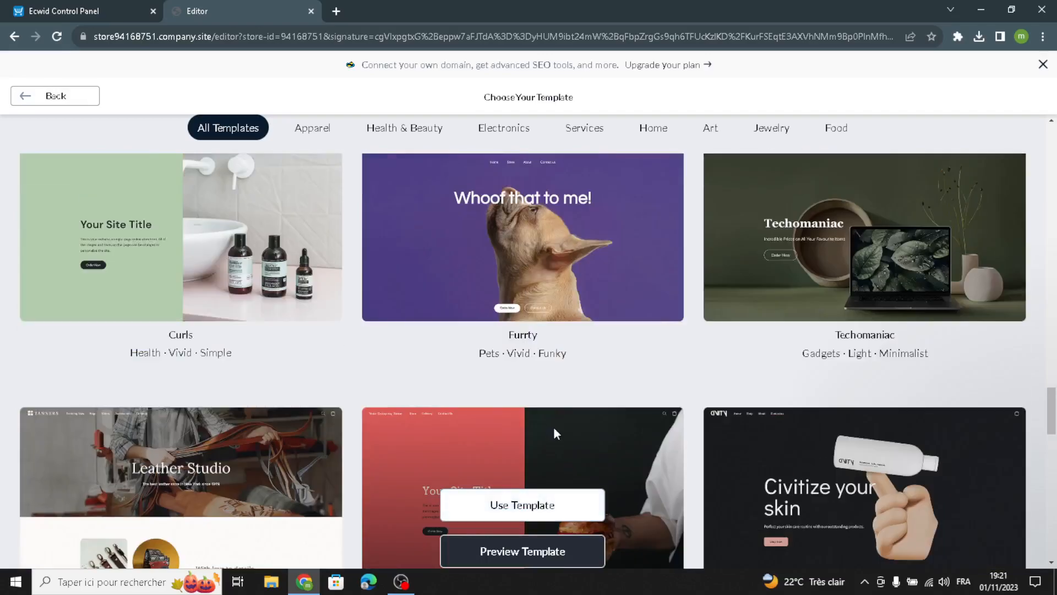
scroll(555, 435, "up", 8)
scroll(555, 435, "up", 8)
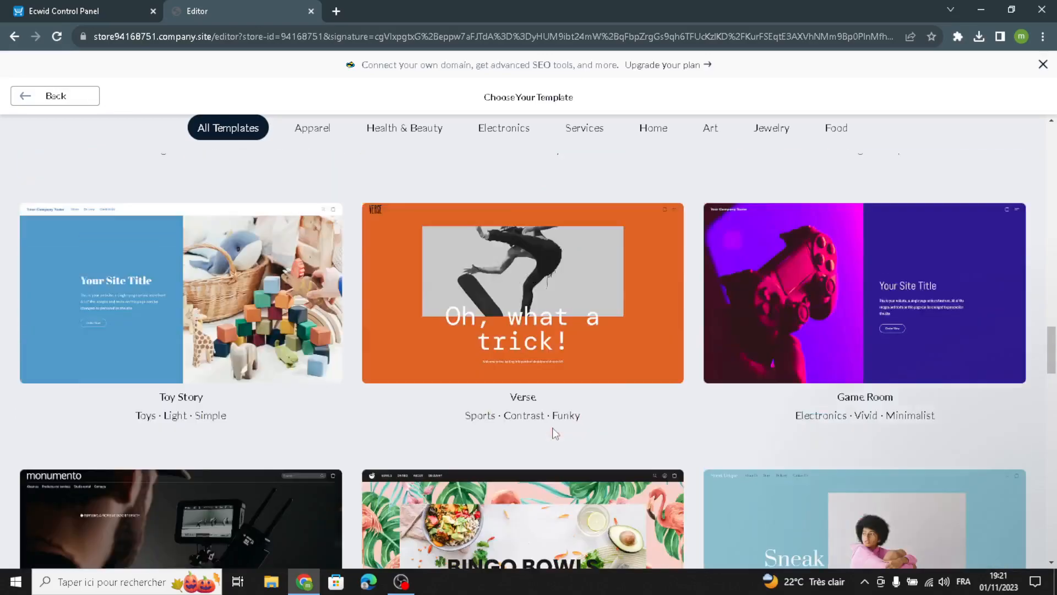
scroll(553, 427, "down", 3)
scroll(553, 427, "up", 7)
scroll(555, 432, "up", 5)
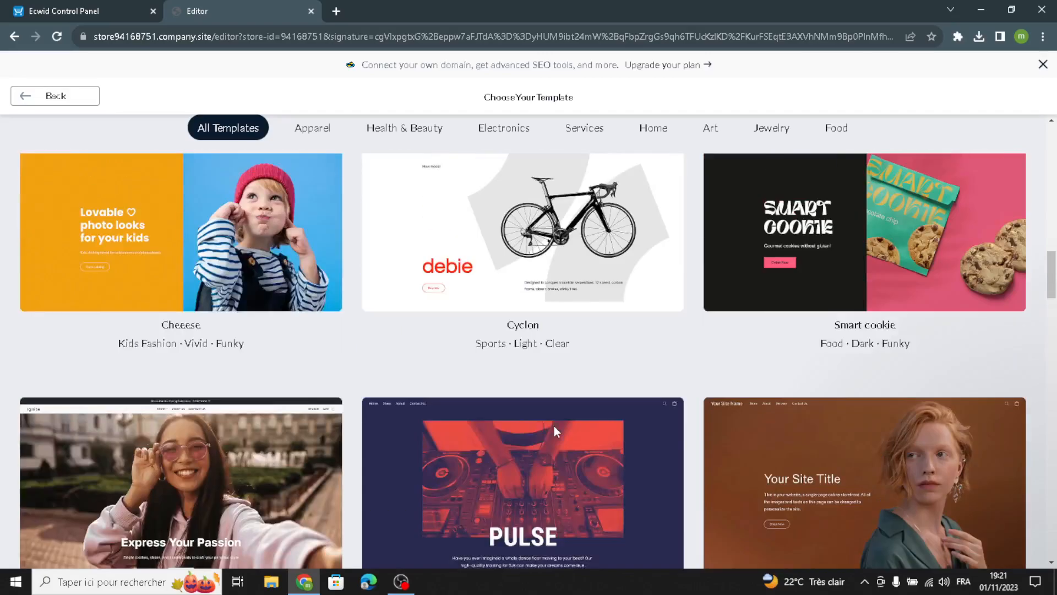
Apply the Horizon gadgets template to the store's website.
scroll(555, 432, "down", 17)
scroll(555, 432, "down", 11)
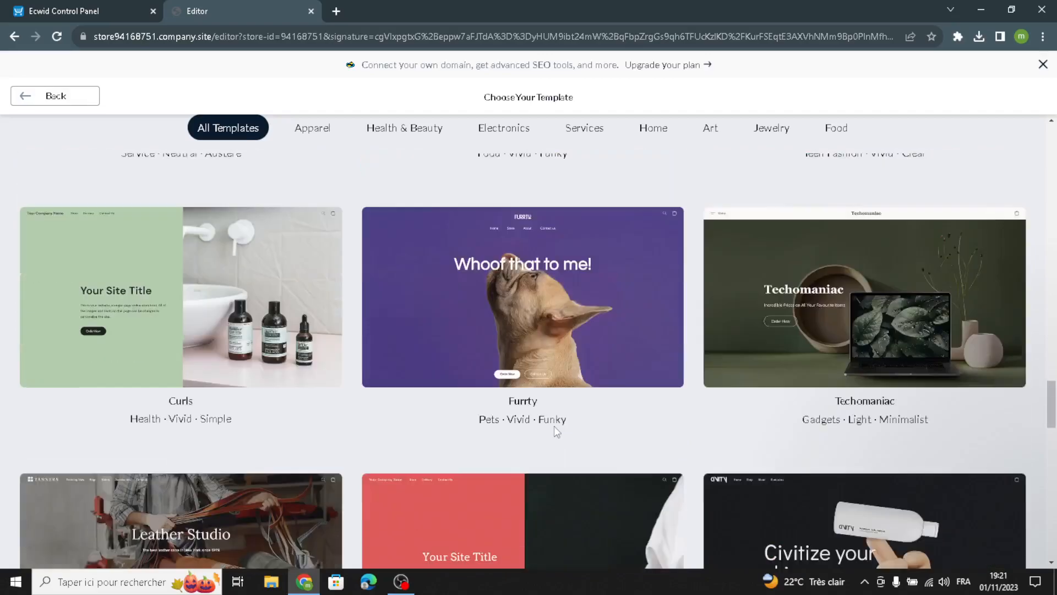
scroll(555, 425, "down", 8)
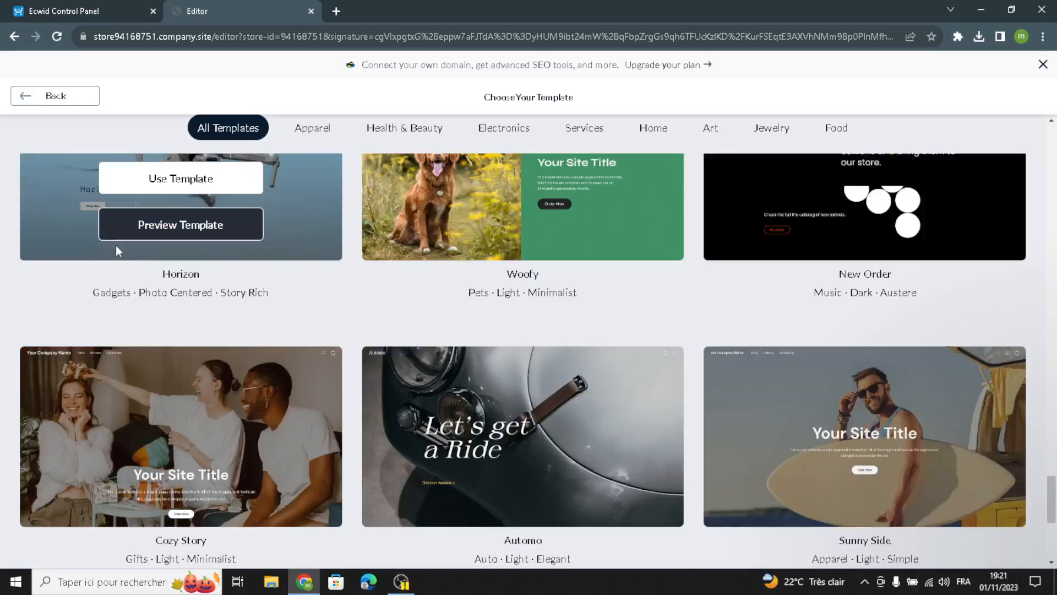
scroll(118, 250, "up", 2)
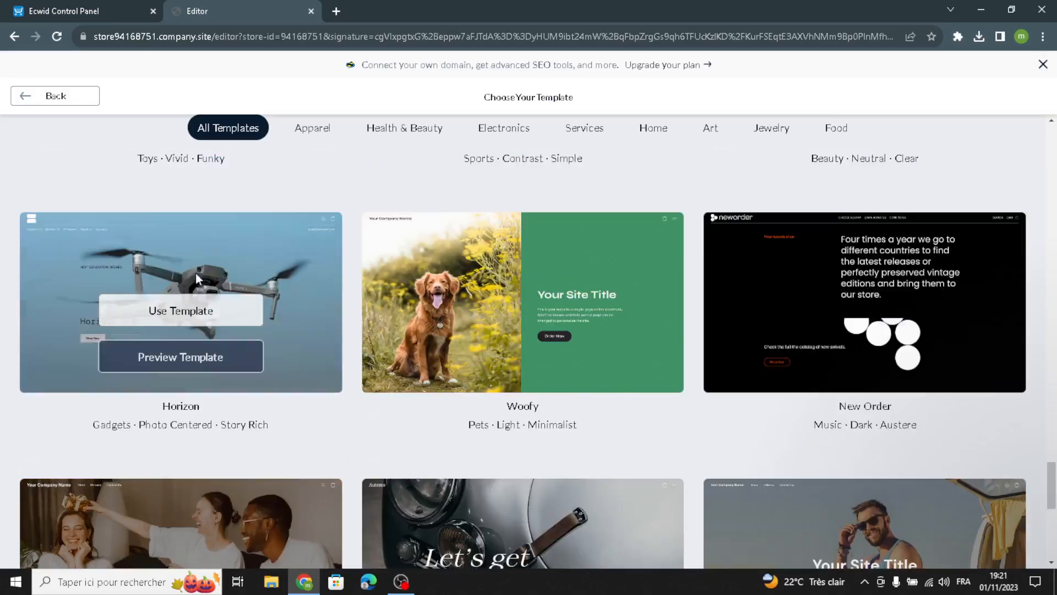
left_click(246, 313)
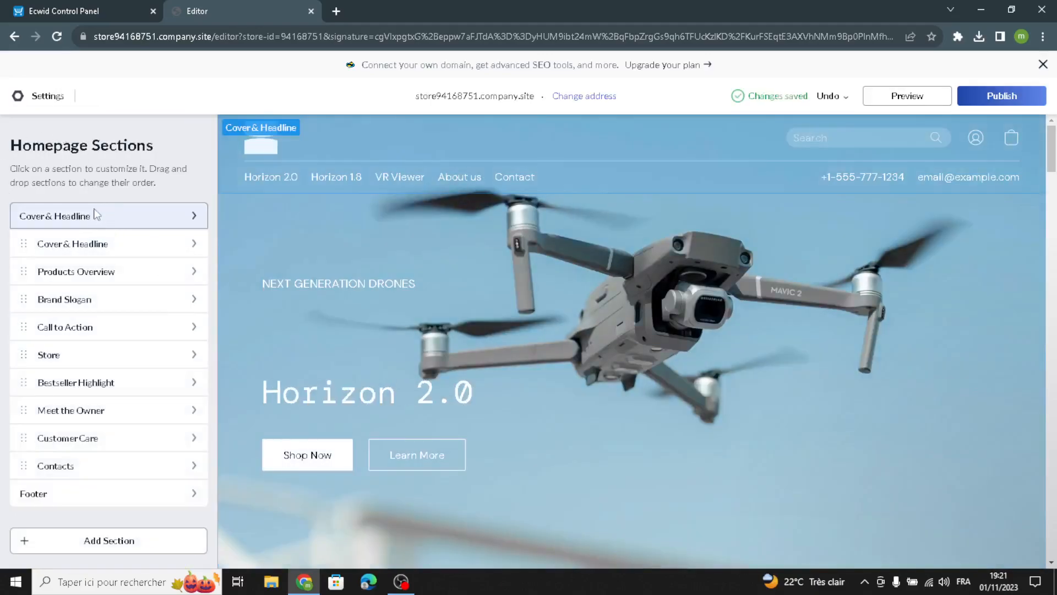
Change the header's site logo type to Text and set the logo text to GizmoHub.
left_click(99, 215)
left_click(50, 248)
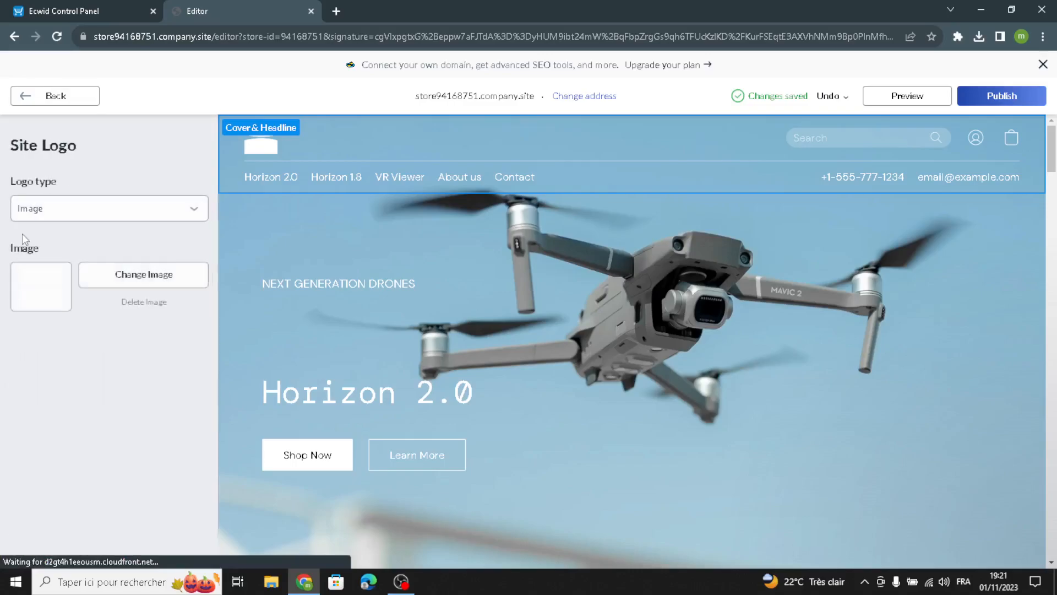
left_click(40, 211)
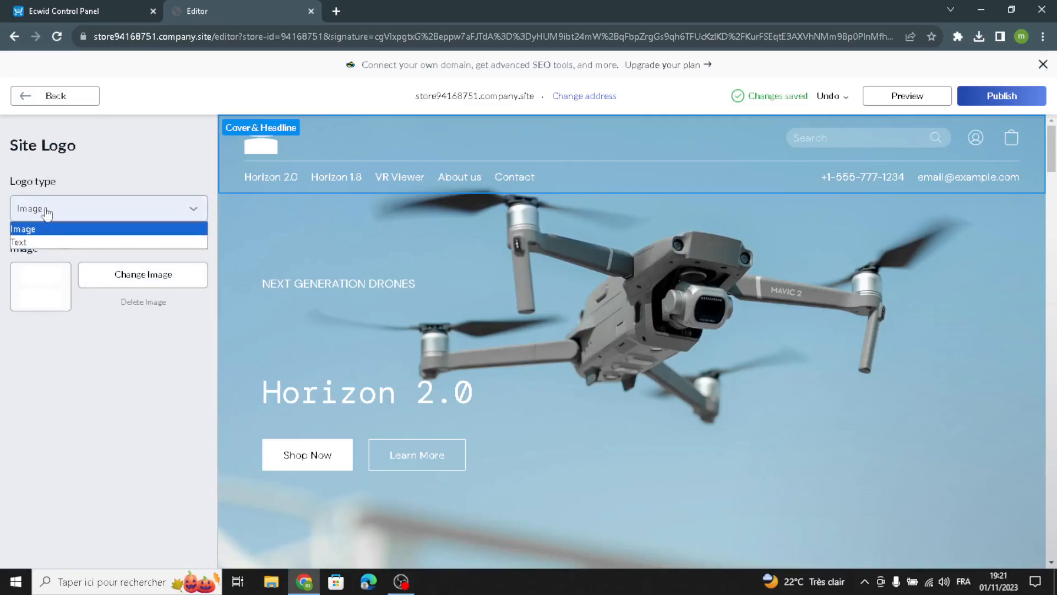
left_click(52, 241)
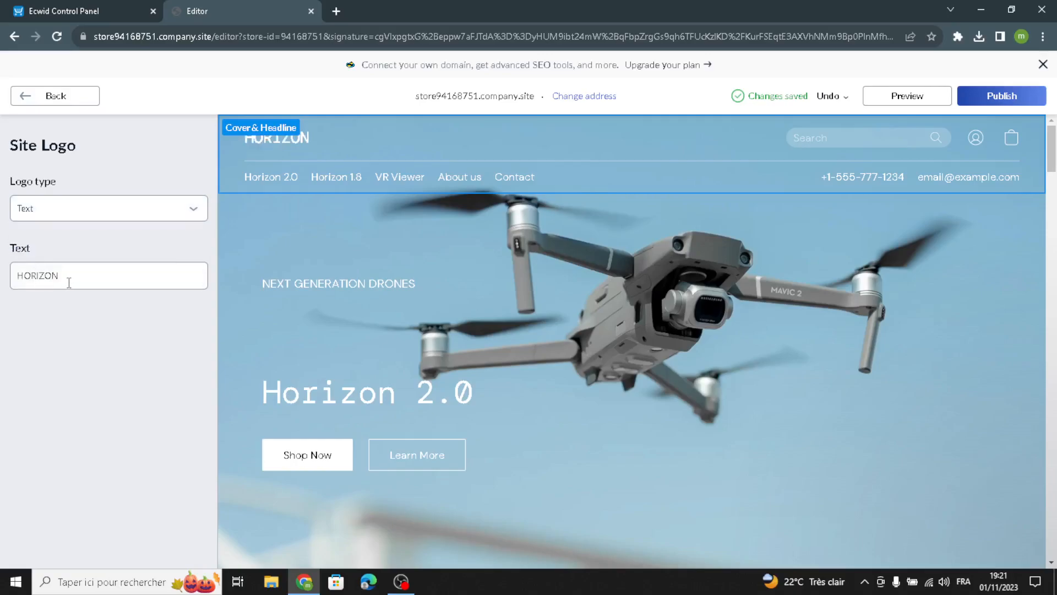
left_click_drag(70, 281, 3, 270)
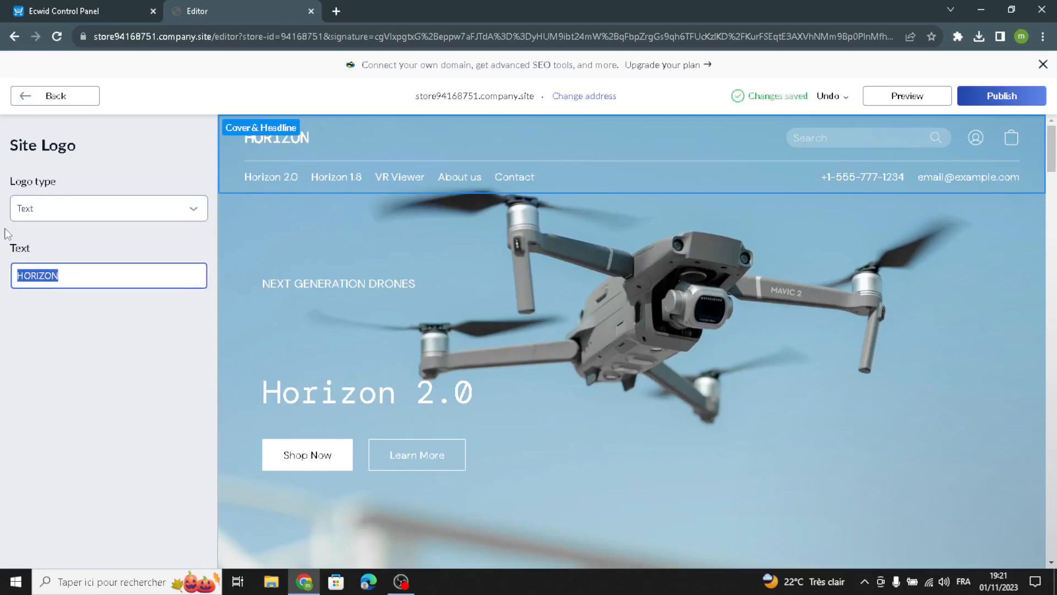
type("GizmoHub")
left_click(50, 100)
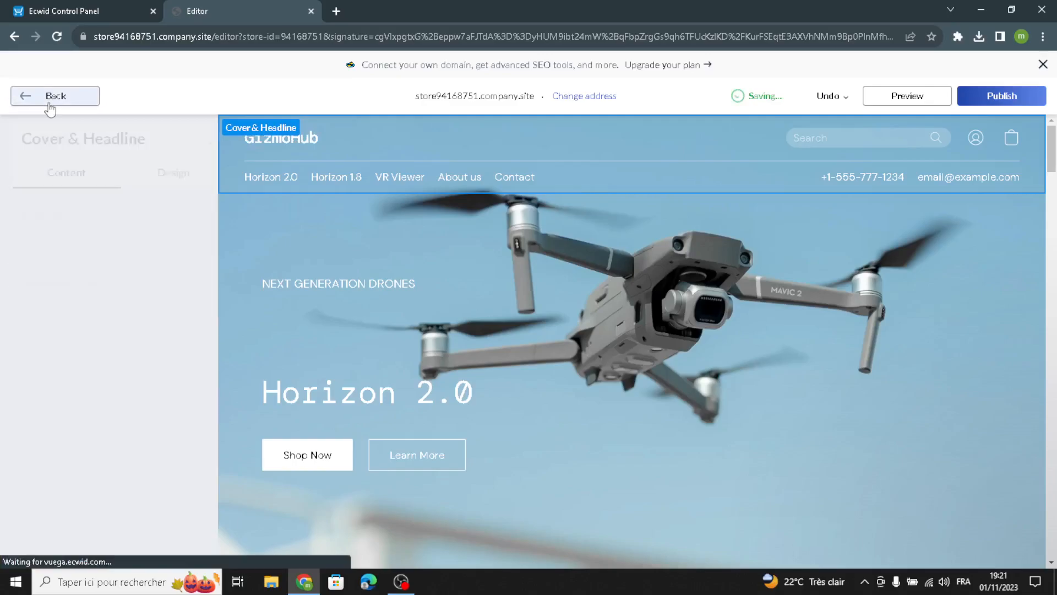
Add a new item with the default title to the header's navigation menu and return to the header section settings.
left_click(125, 314)
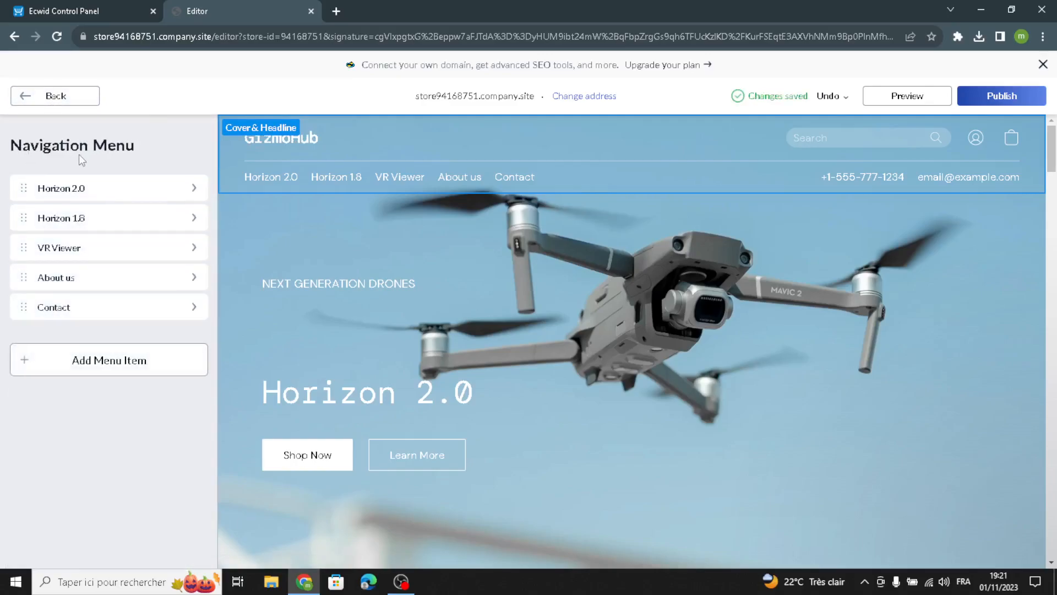
left_click(98, 361)
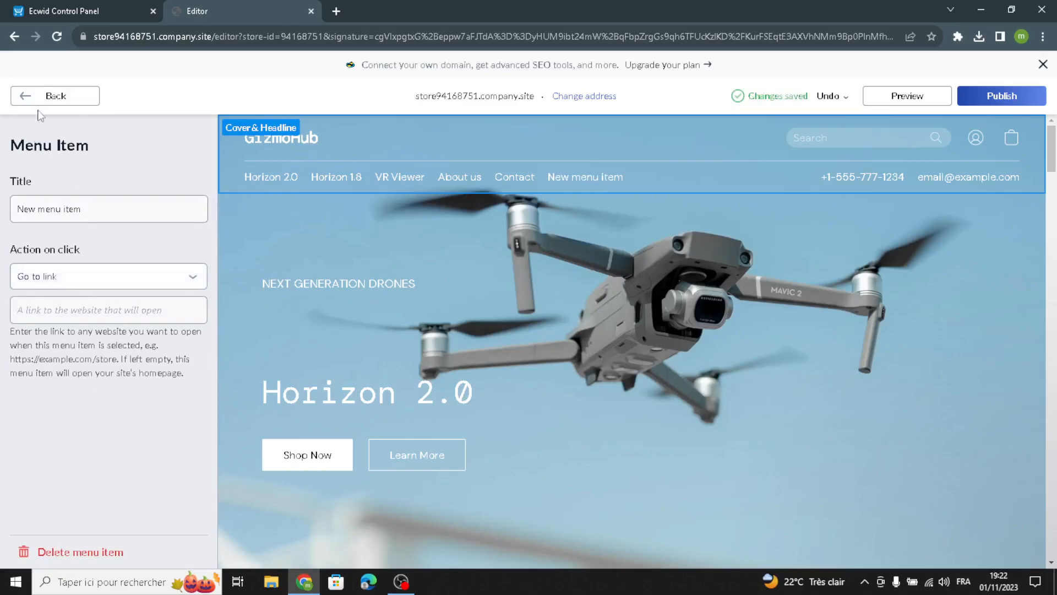
left_click(65, 98)
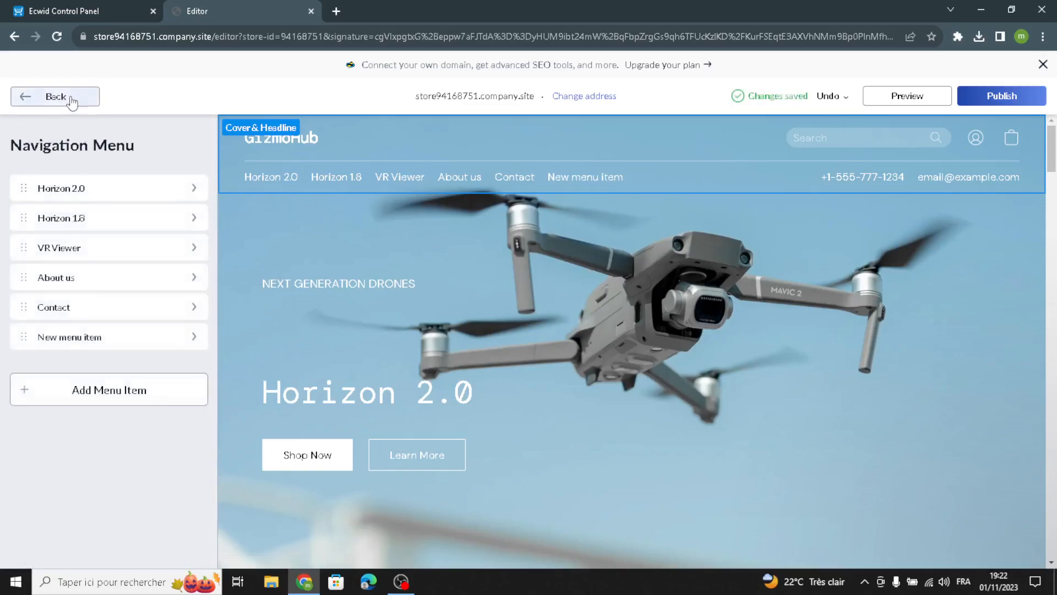
left_click(72, 98)
Switch the header design to the single-row layout with the menu before the logo, and set the site logo font to Alice.
left_click(138, 177)
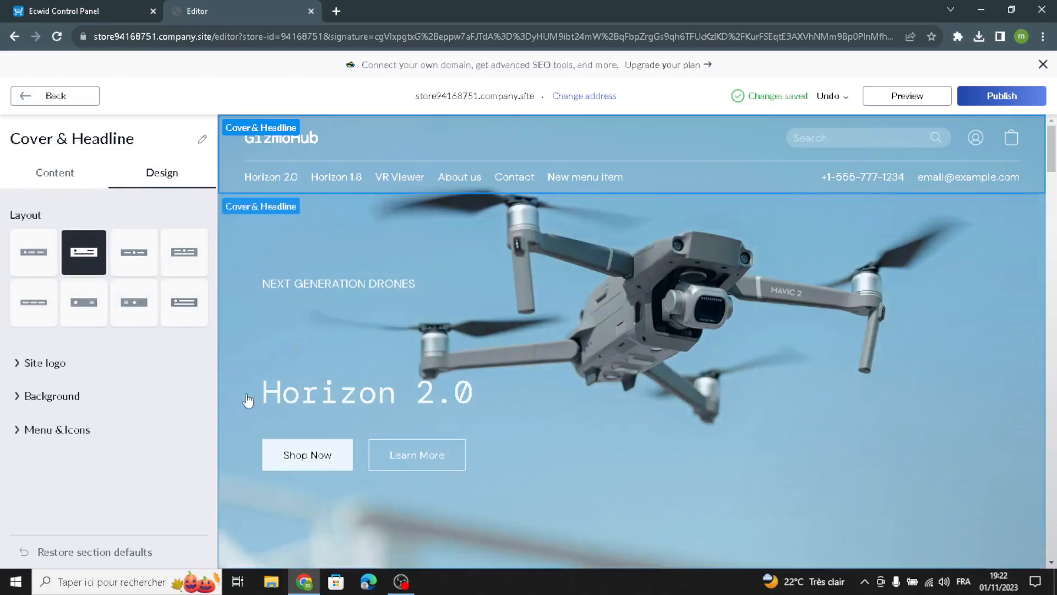
left_click(155, 266)
left_click(60, 365)
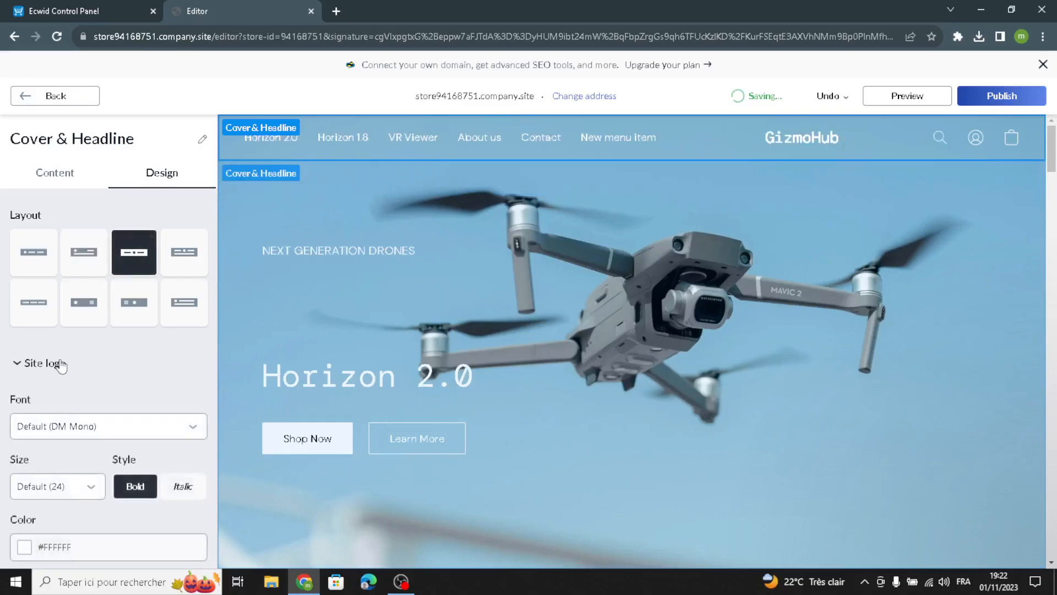
left_click(28, 427)
left_click(73, 321)
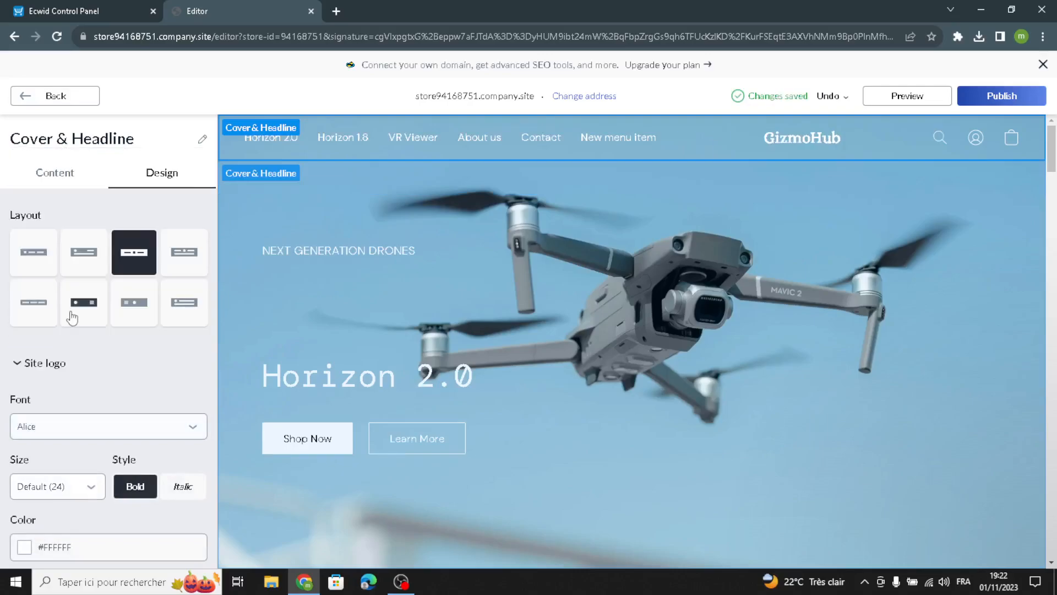
Set the site logo's text size to 26 and its color to dark blue #1F3D58.
left_click(12, 484)
left_click(49, 440)
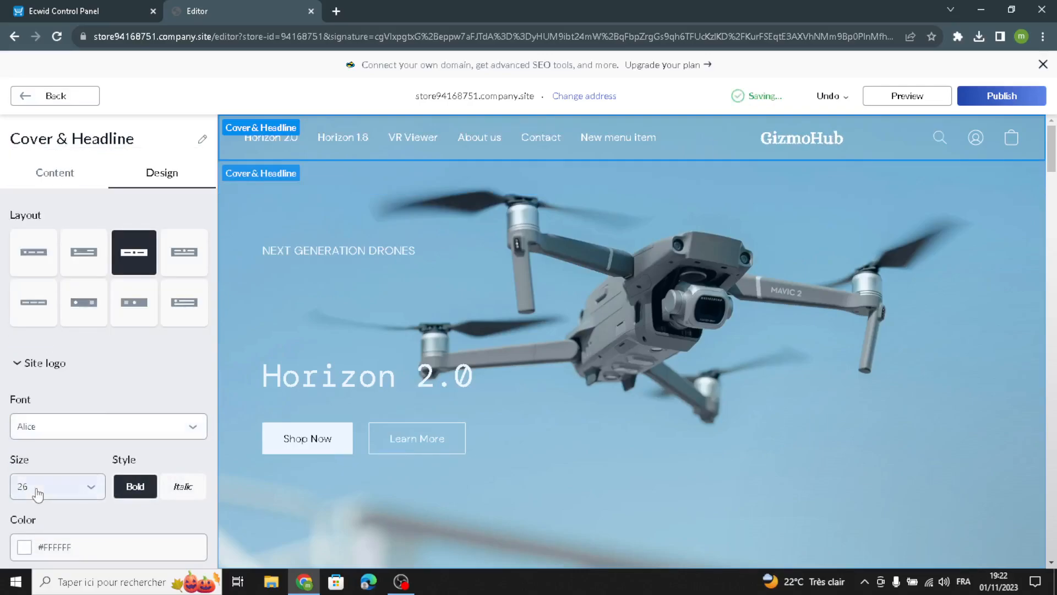
scroll(60, 509, "down", 3)
left_click(24, 416)
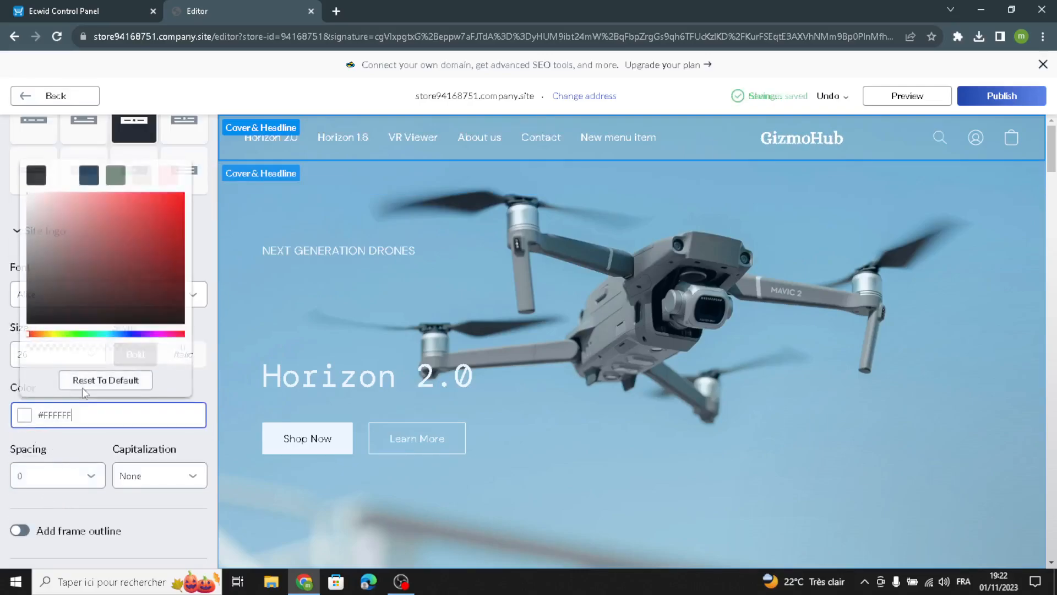
left_click(91, 176)
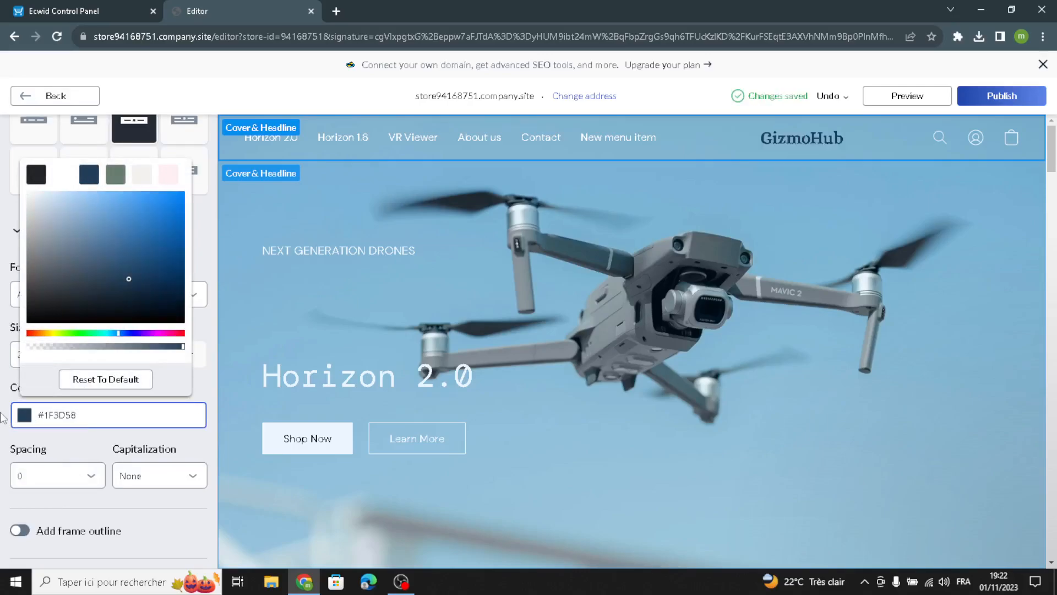
Close the color picker and add a frame outline around the header's site logo.
left_click(2, 421)
left_click(21, 531)
scroll(24, 551, "down", 5)
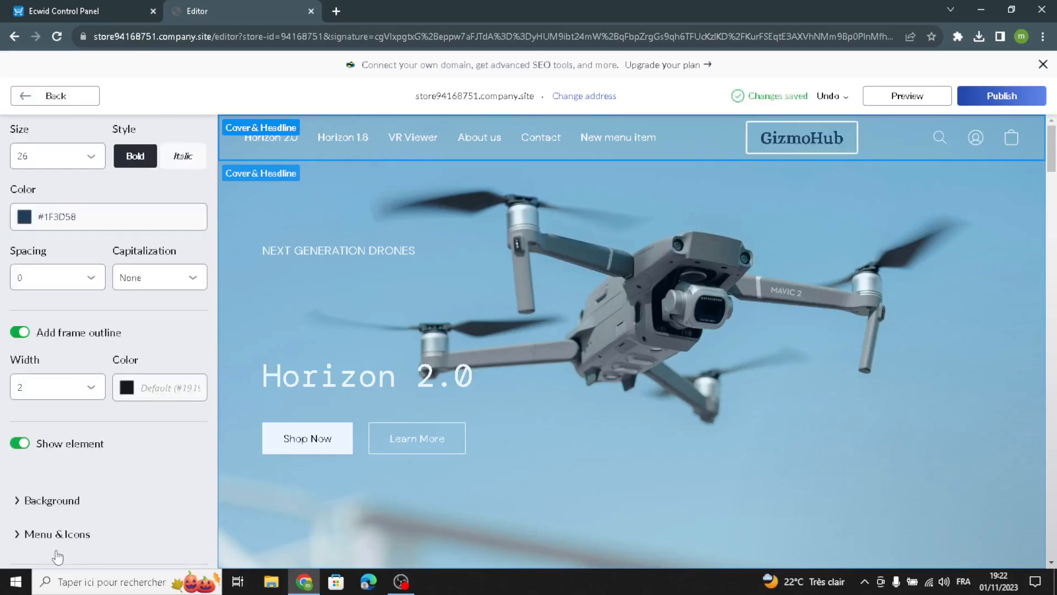
Try the Grayscale transparent background style on the header and set it back to Transparent.
left_click(42, 472)
left_click(59, 447)
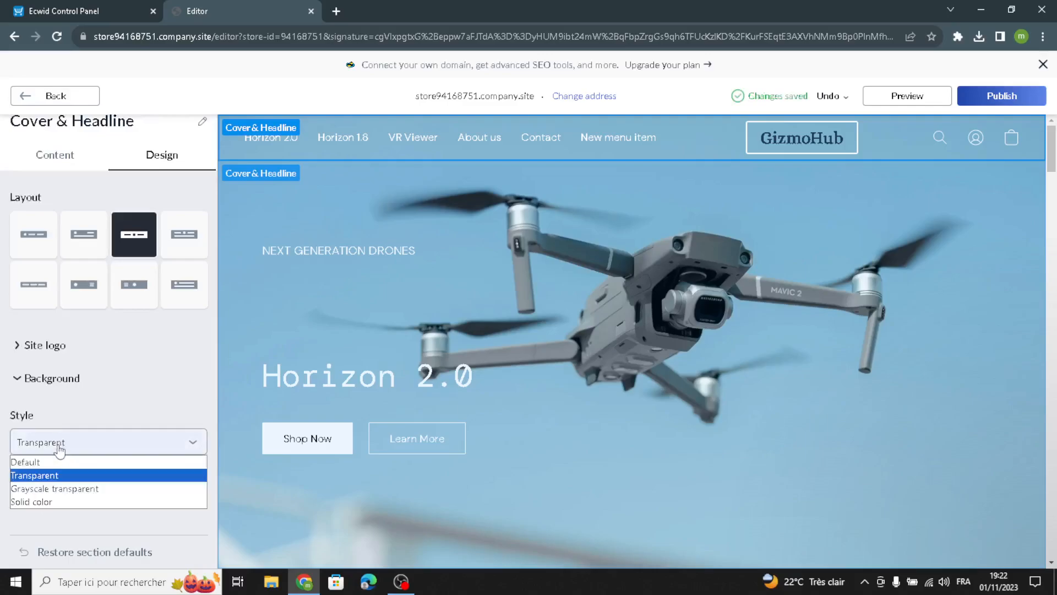
left_click(38, 488)
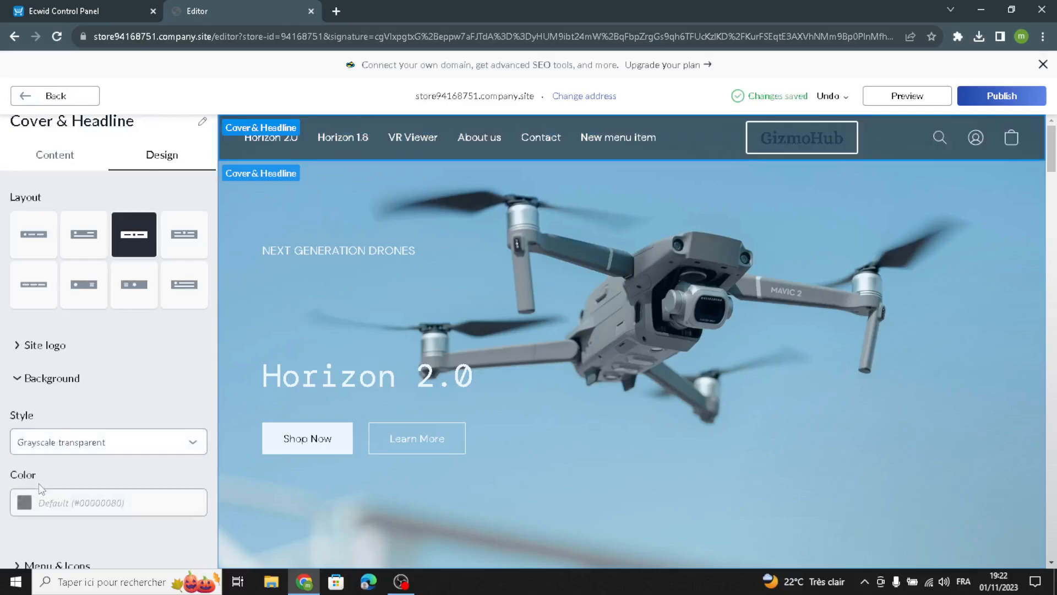
left_click(68, 449)
left_click(67, 475)
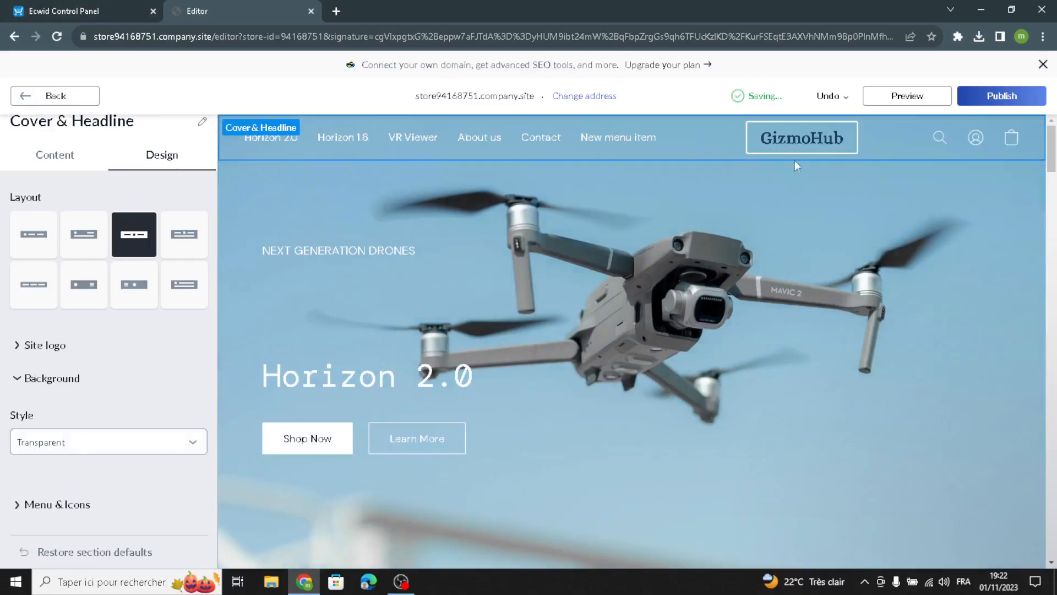
Leave the header settings, open the homepage's Cover & Headline section with the drone image, and set its title to GizmoHub.
left_click(85, 99)
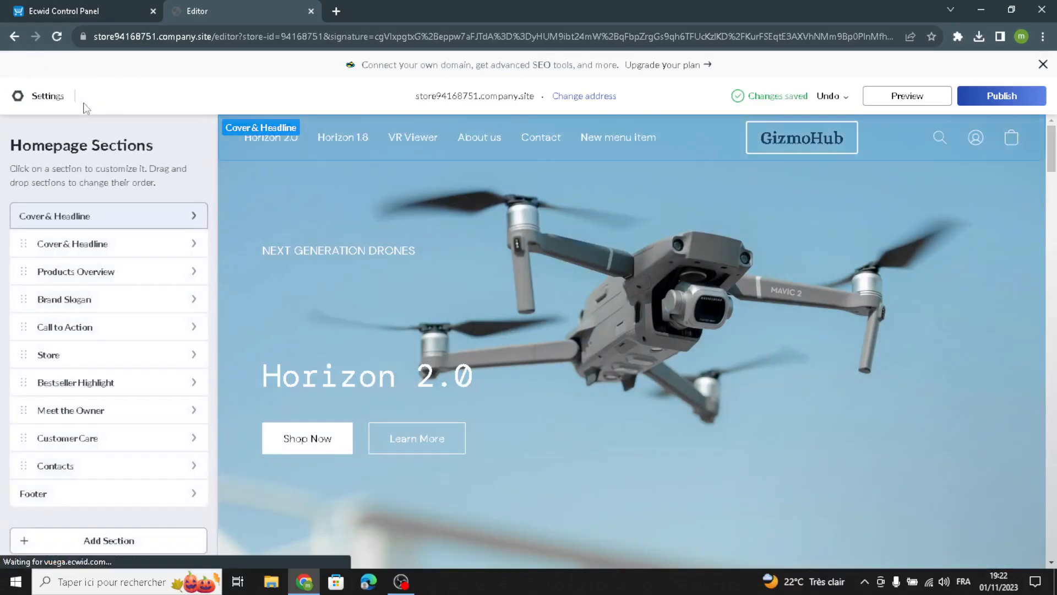
left_click(72, 245)
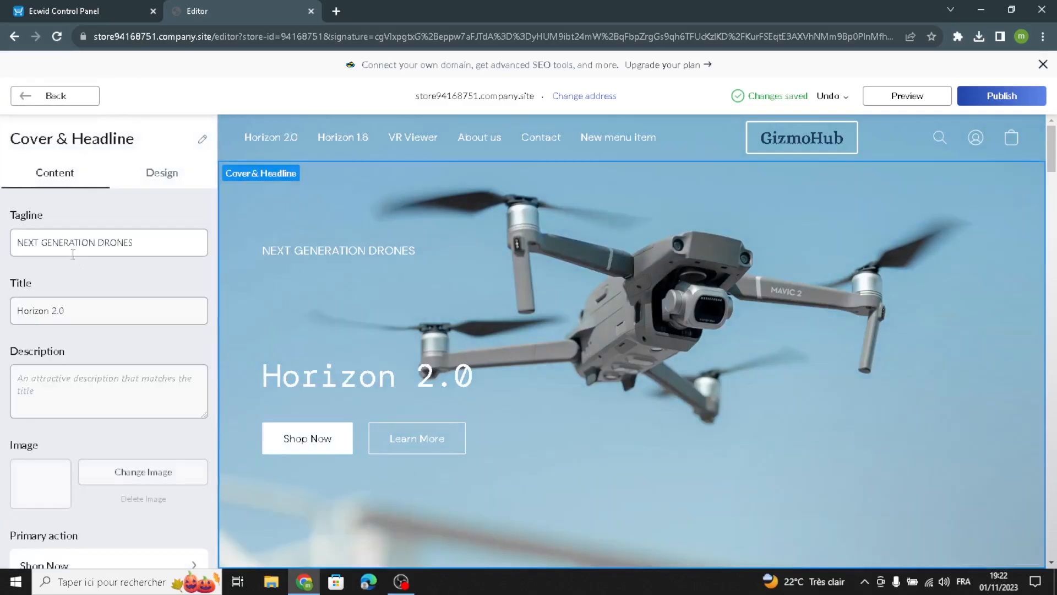
left_click(74, 384)
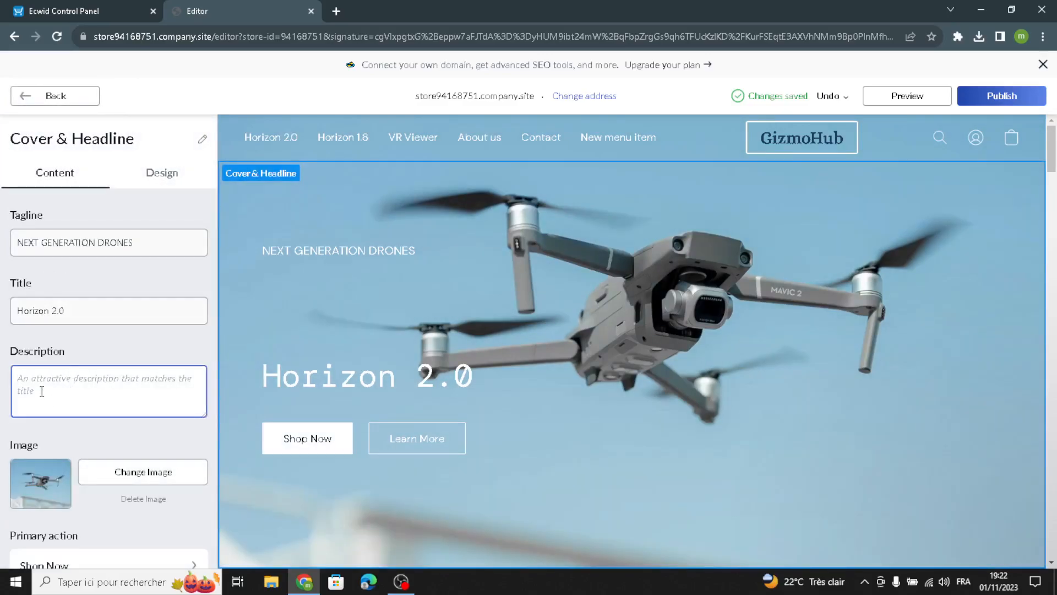
left_click_drag(76, 311, 2, 315)
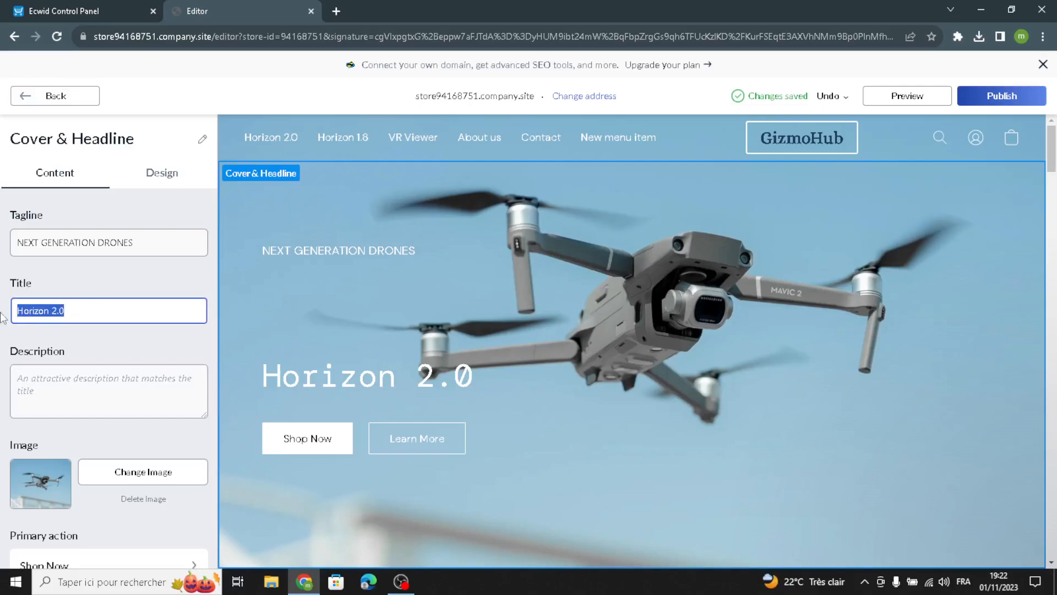
type("GizmoHub")
Enter the cover section's description as "Welcome to our site for gadgets and gizmos.".
left_click(62, 384)
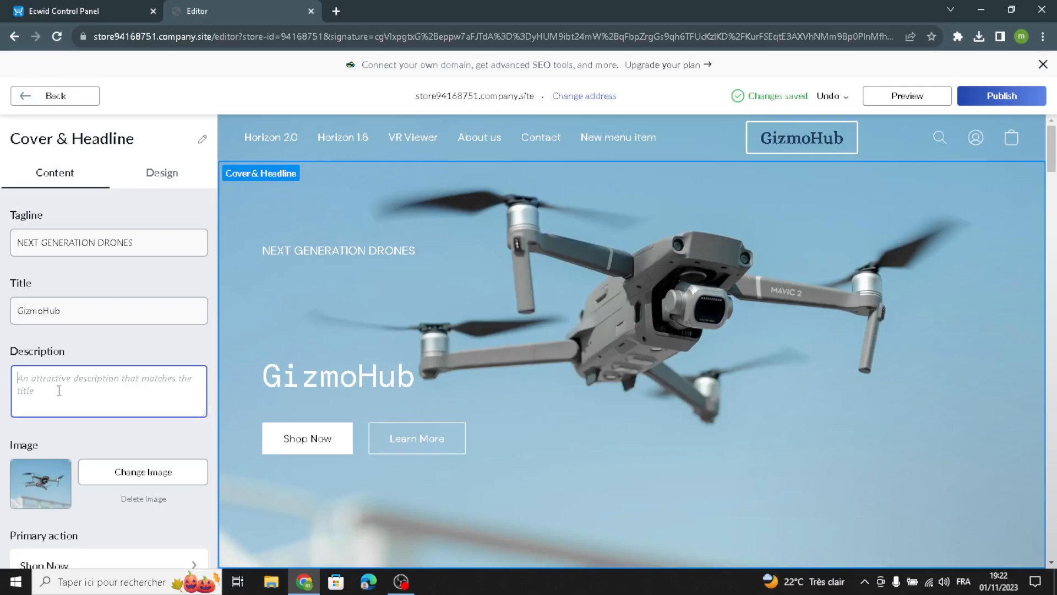
type("w")
key("BackSpace")
type("Welcom")
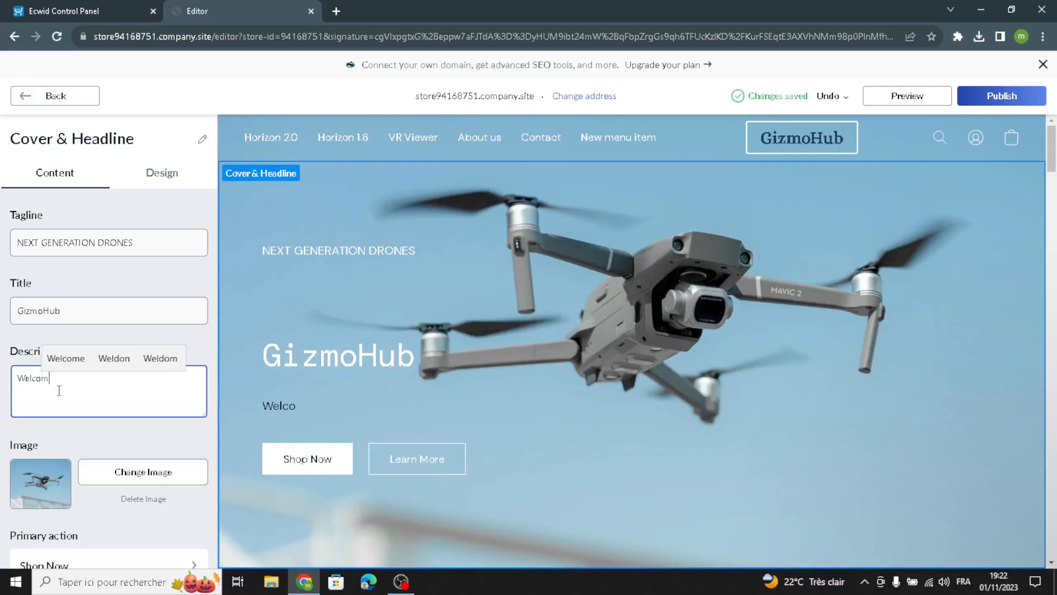
type("e to our ")
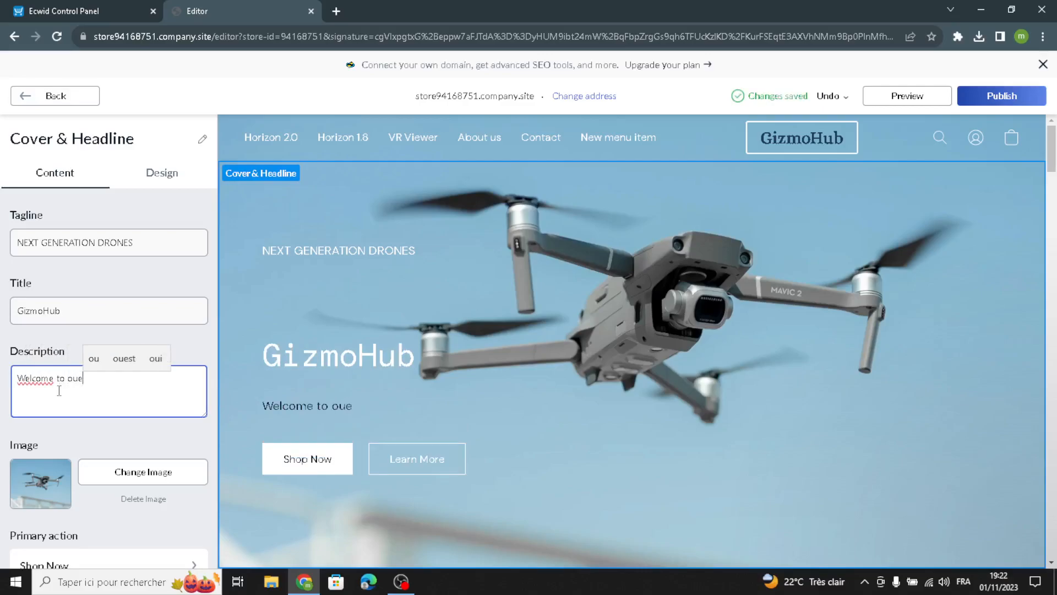
type("site for ")
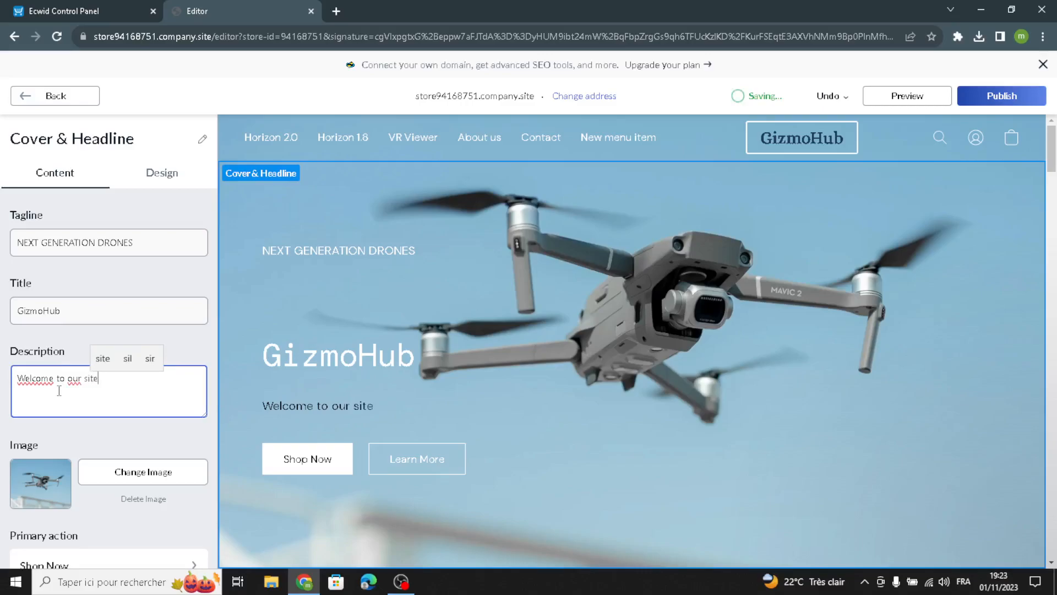
type("gadgets and ")
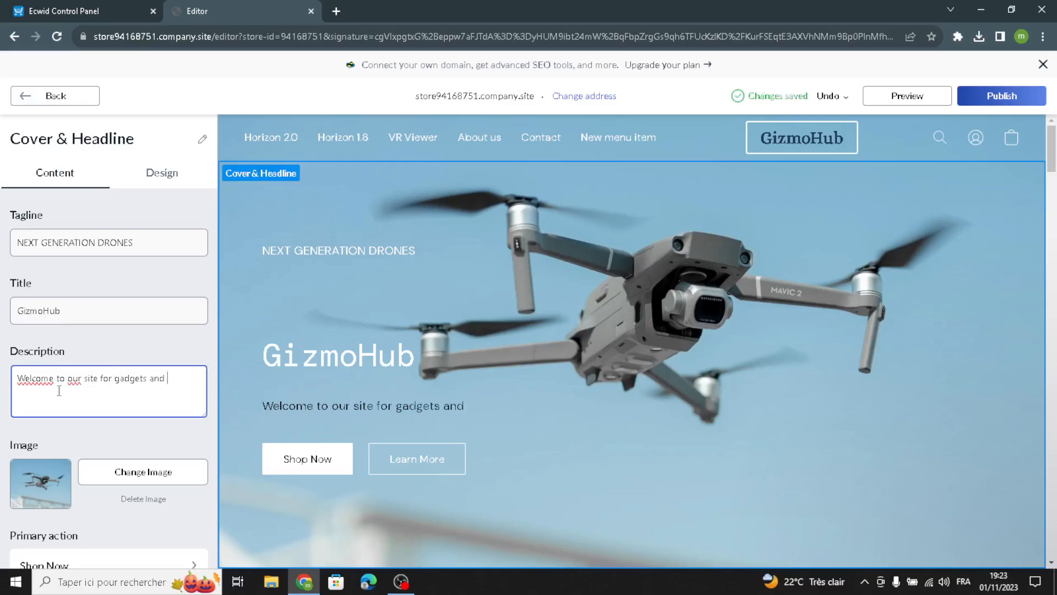
type("i")
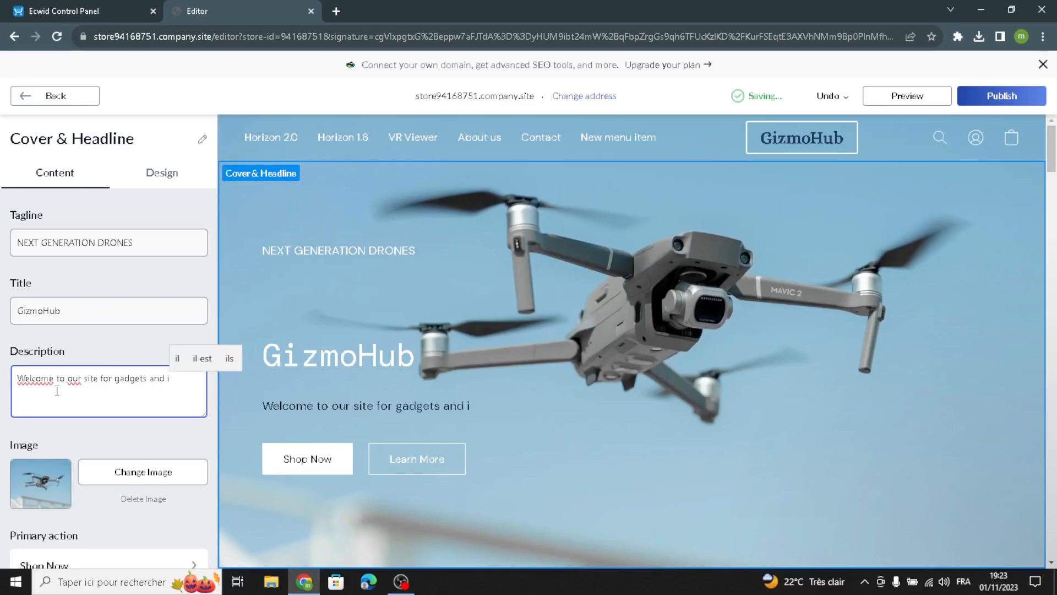
type("zmos")
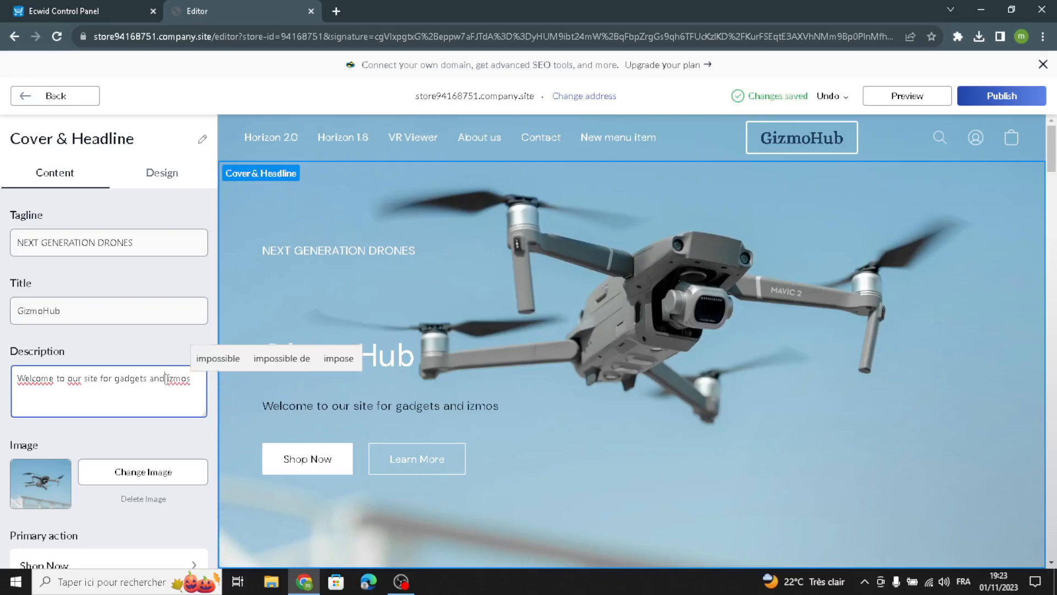
left_click(166, 378)
type("g")
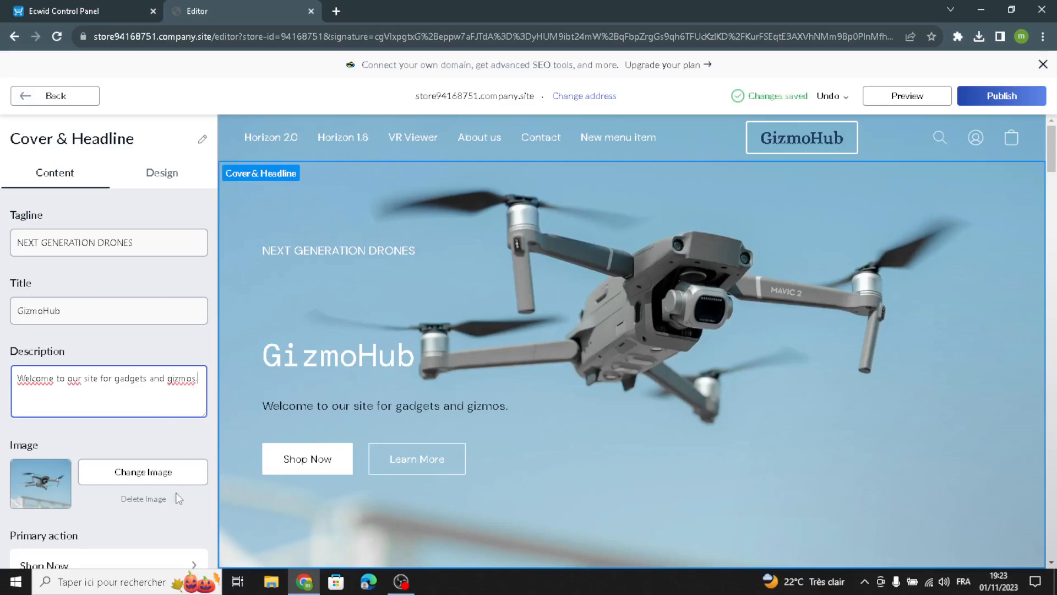
Run a Google image search for "gadgets and gizmos" in a new browser tab.
scroll(122, 494, "down", 3)
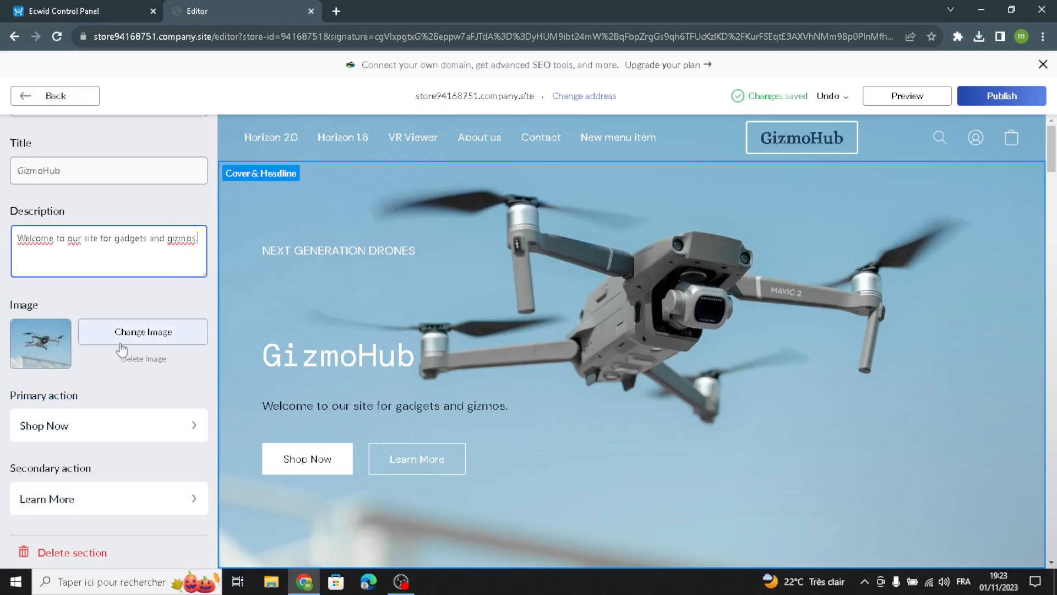
left_click(335, 12)
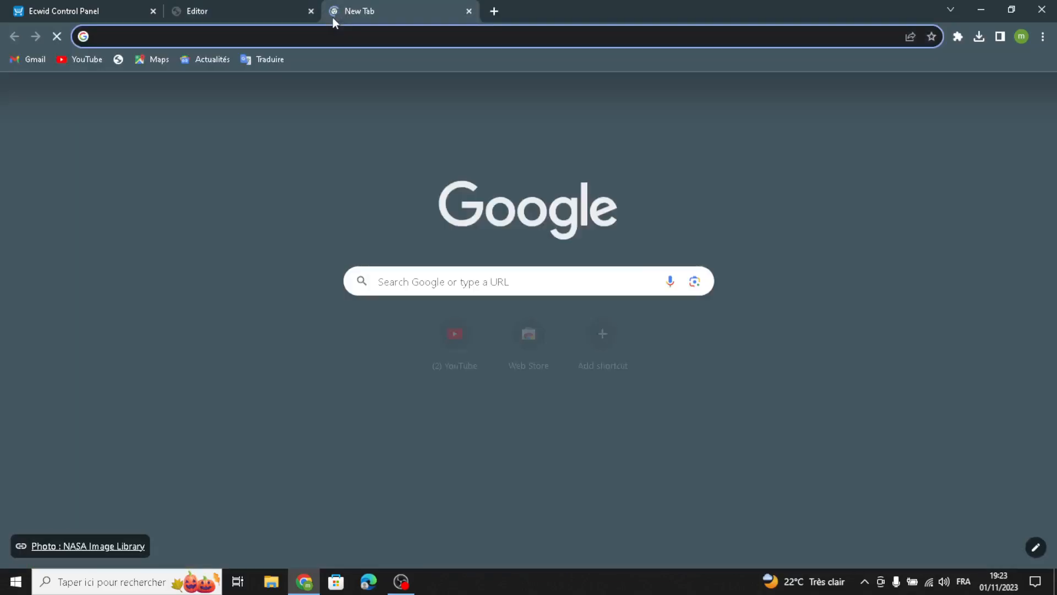
type("gadgets and gizmos")
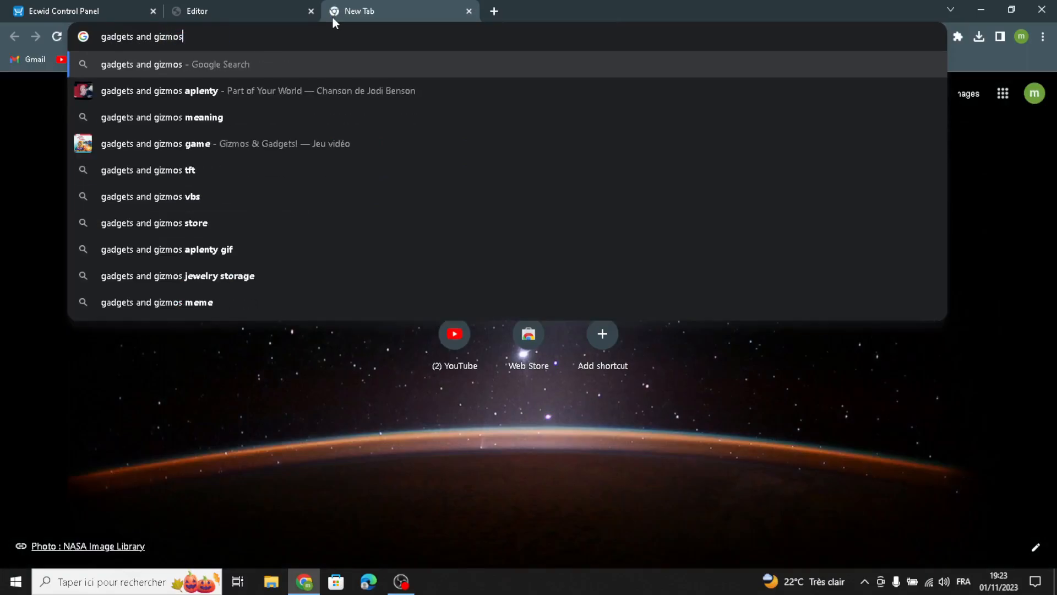
key("Return")
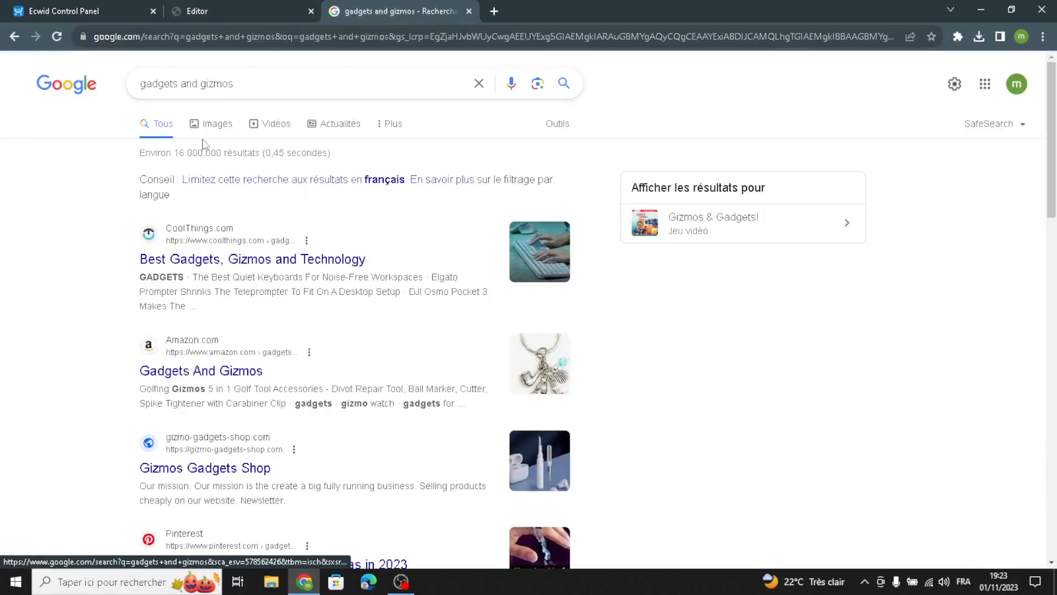
left_click(209, 123)
Browse the "gadgets and gizmos" image results for a picture suitable for the store's cover section.
scroll(294, 232, "down", 2)
scroll(293, 232, "down", 1)
scroll(293, 232, "up", 3)
scroll(293, 231, "down", 4)
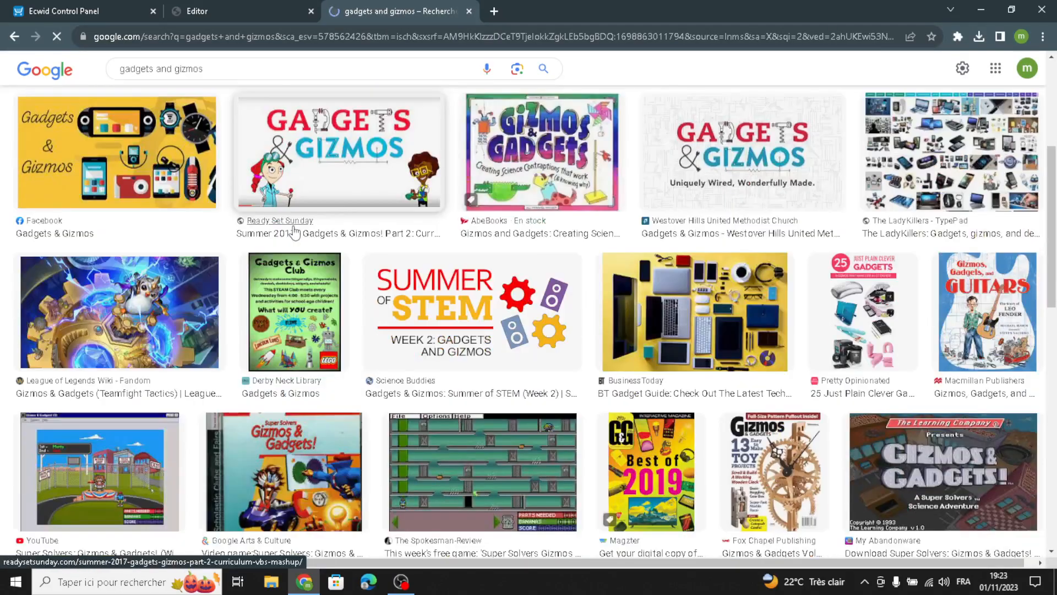
scroll(294, 231, "down", 10)
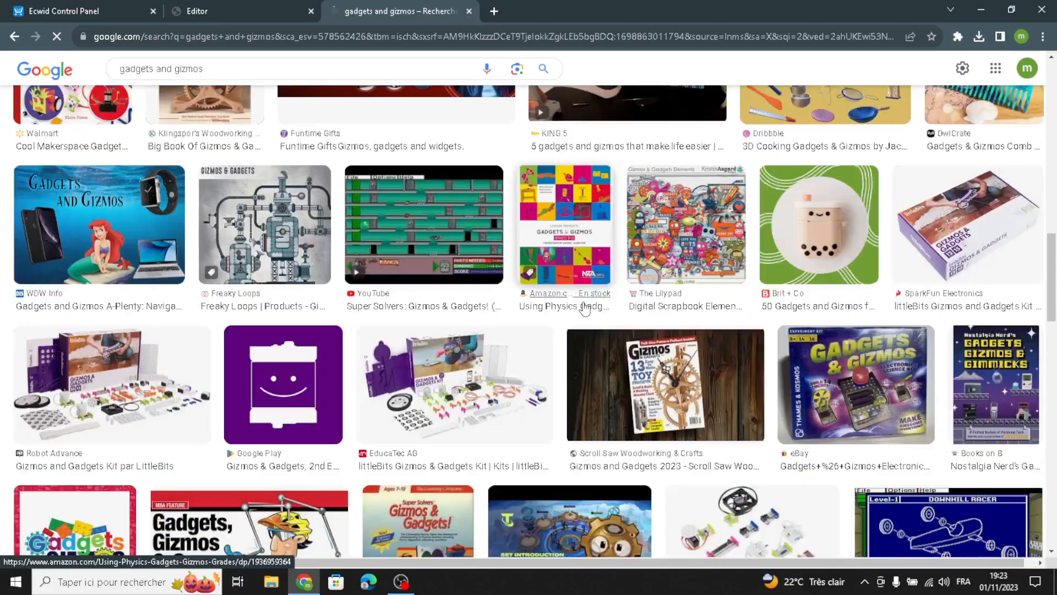
scroll(584, 310, "down", 5)
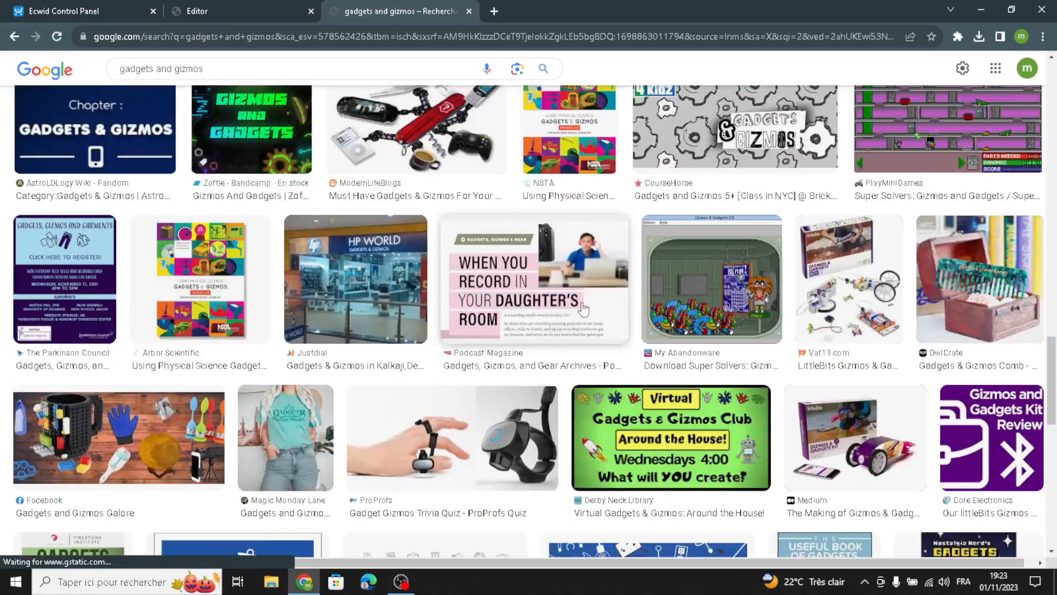
scroll(579, 311, "down", 2)
scroll(572, 318, "down", 5)
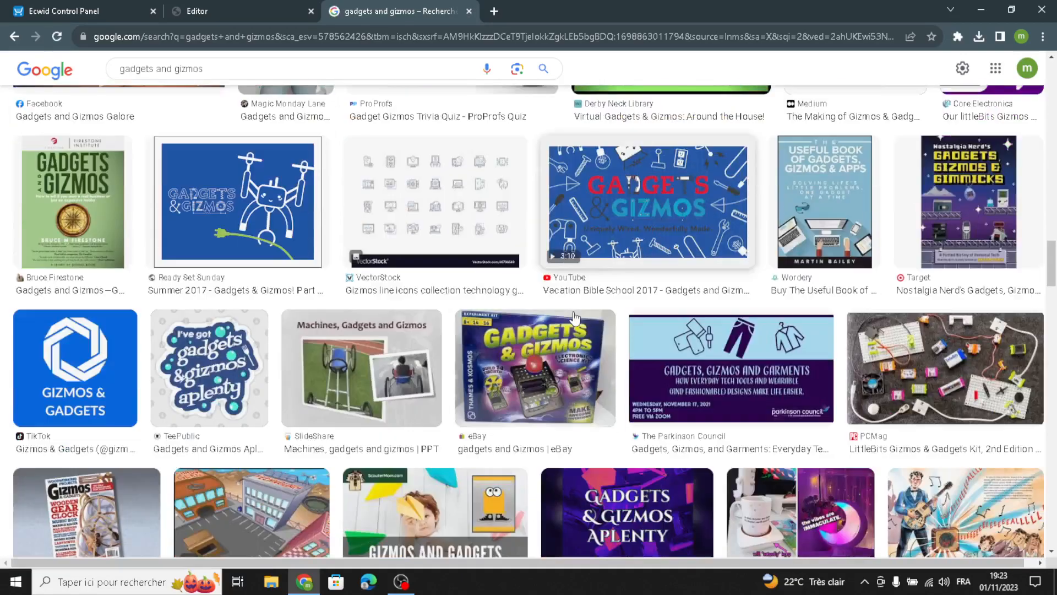
scroll(573, 318, "down", 13)
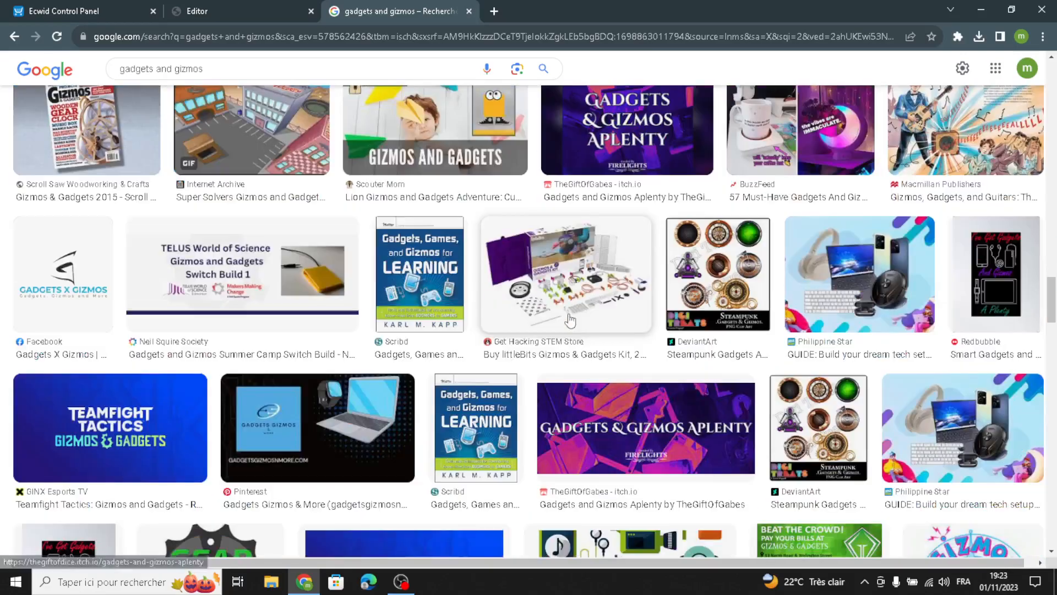
scroll(570, 319, "down", 4)
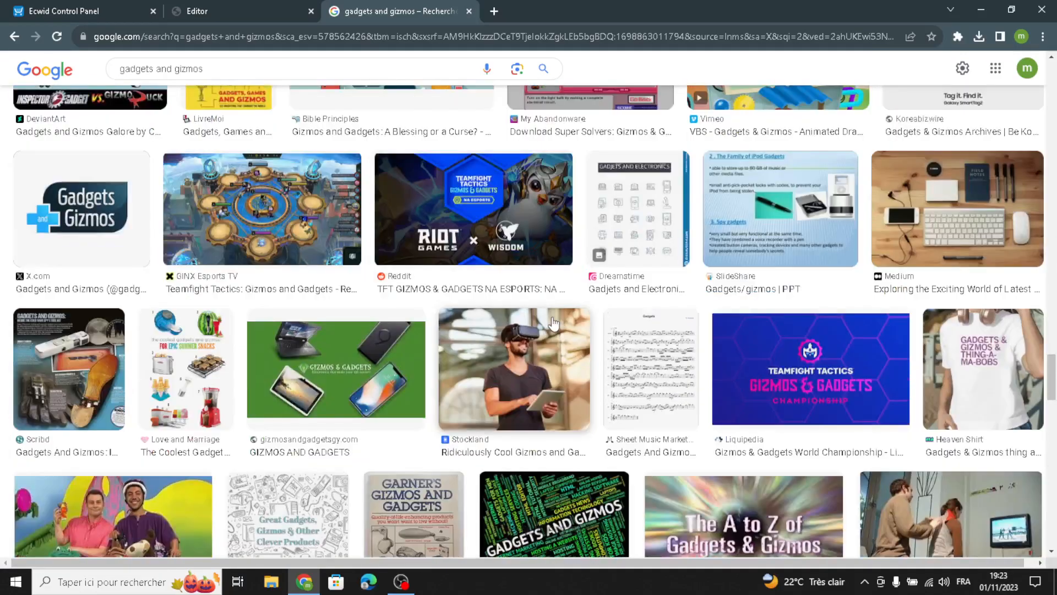
scroll(556, 322, "down", 4)
scroll(548, 324, "up", 1)
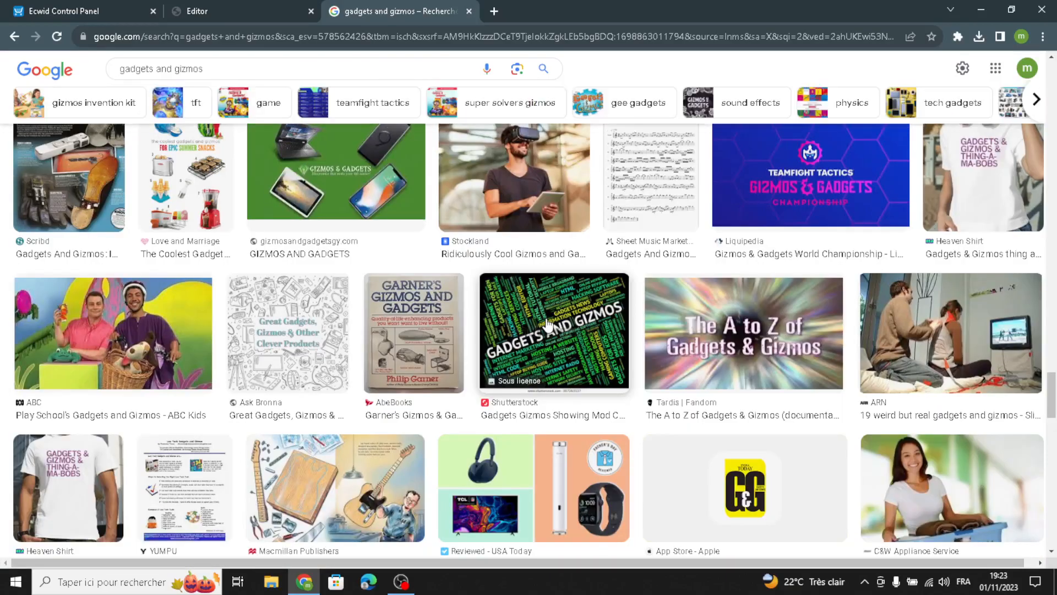
scroll(548, 324, "down", 9)
scroll(547, 322, "down", 4)
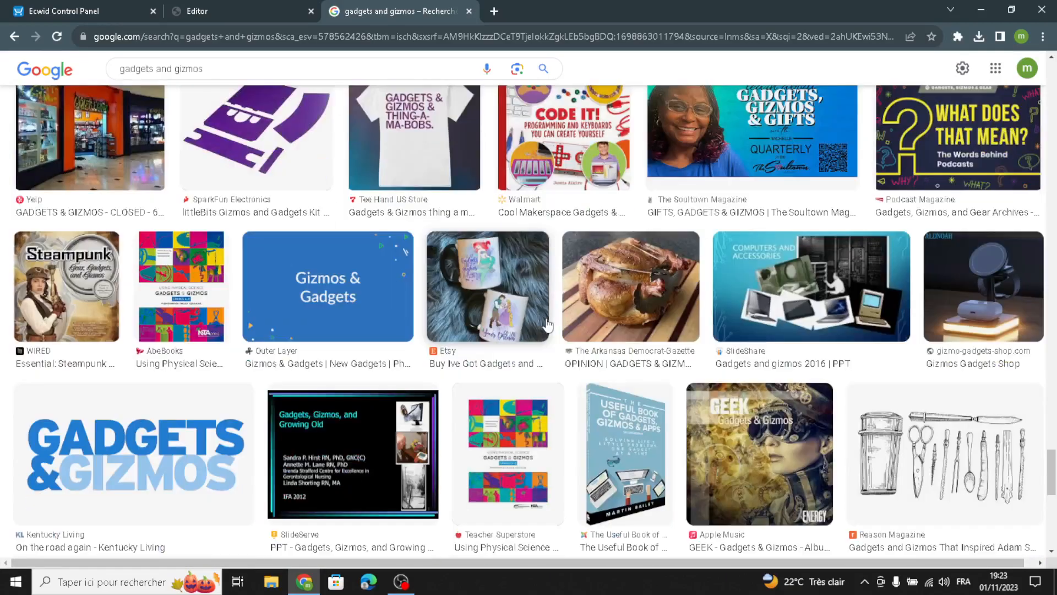
scroll(546, 325, "down", 2)
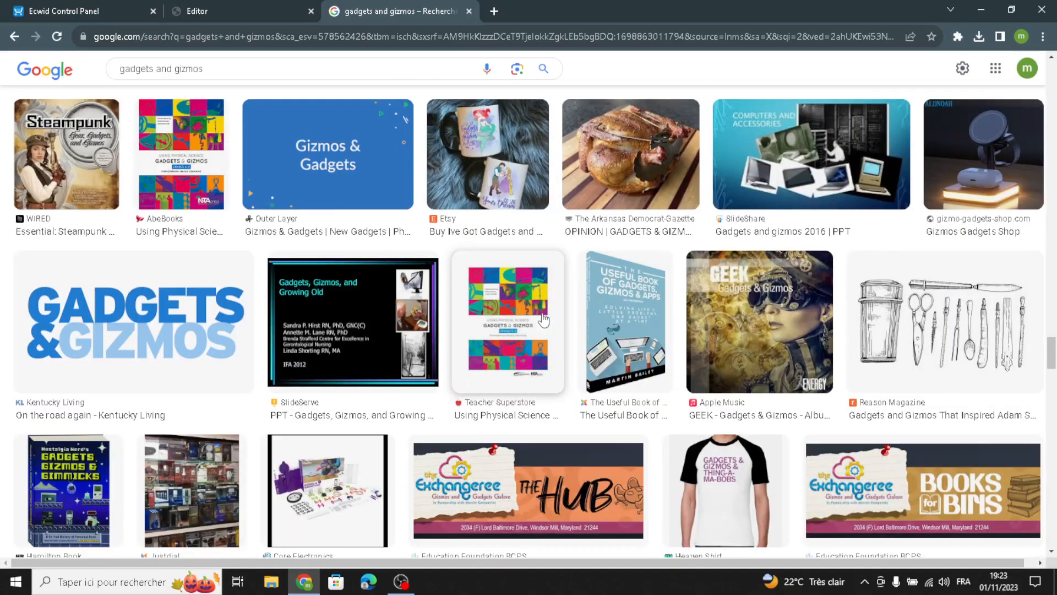
scroll(544, 319, "up", 15)
scroll(538, 313, "up", 10)
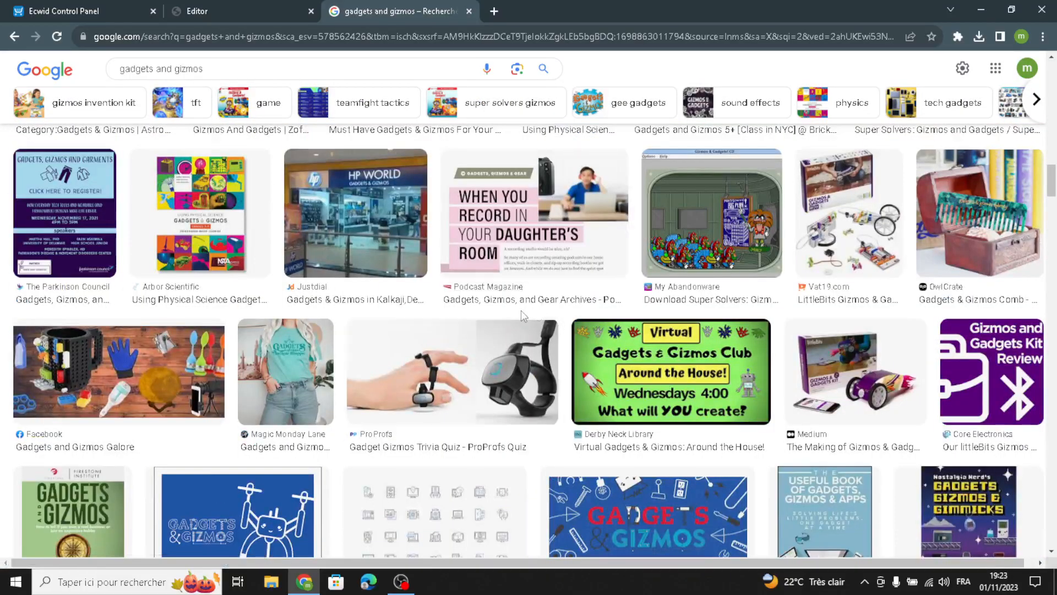
scroll(521, 310, "up", 15)
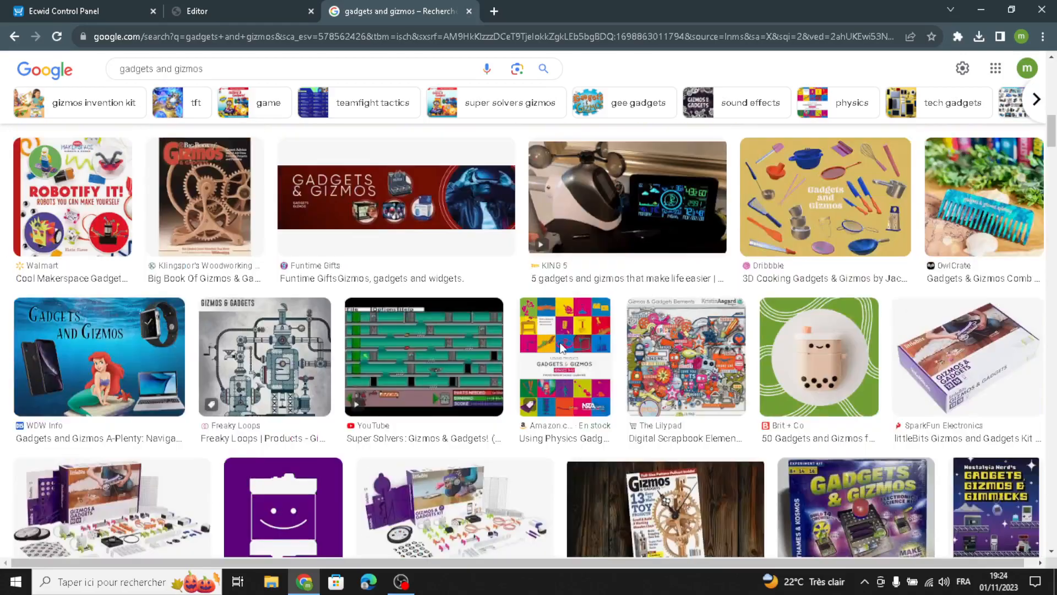
scroll(562, 347, "up", 5)
scroll(561, 348, "up", 7)
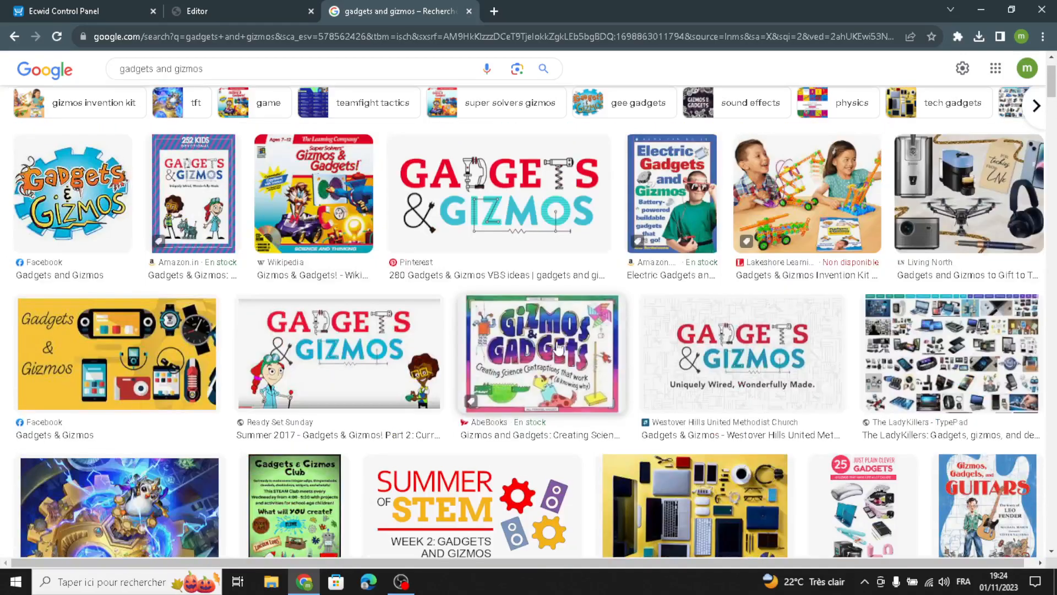
scroll(558, 346, "up", 2)
scroll(558, 346, "down", 10)
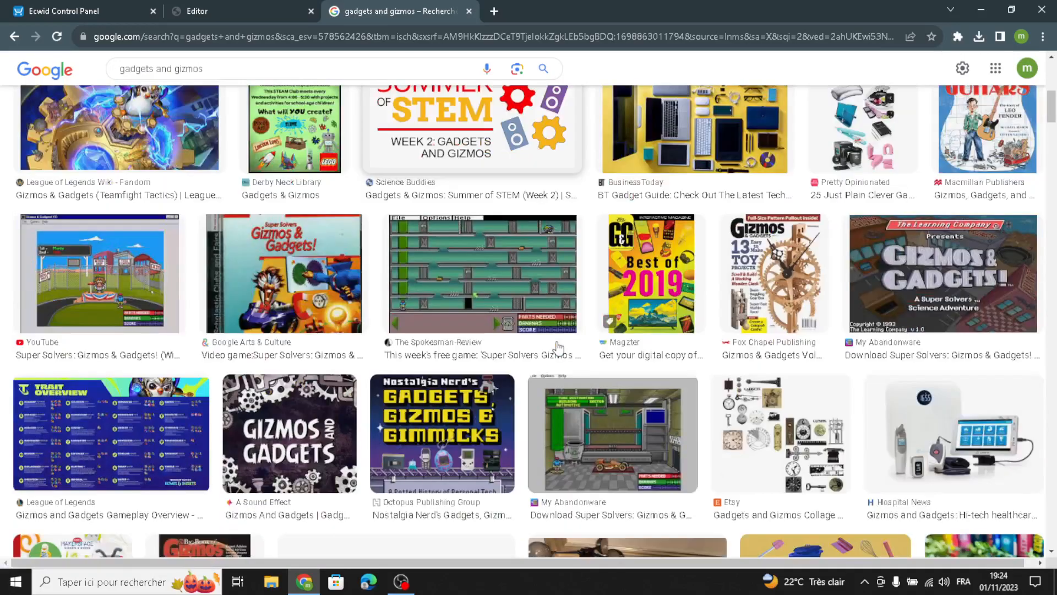
scroll(558, 394, "down", 2)
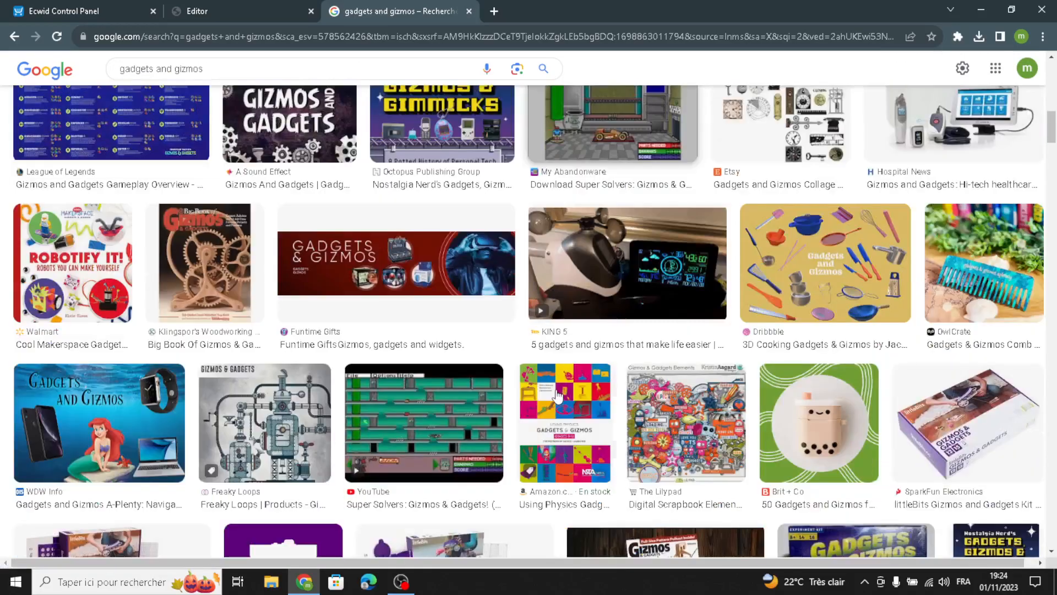
scroll(558, 395, "down", 6)
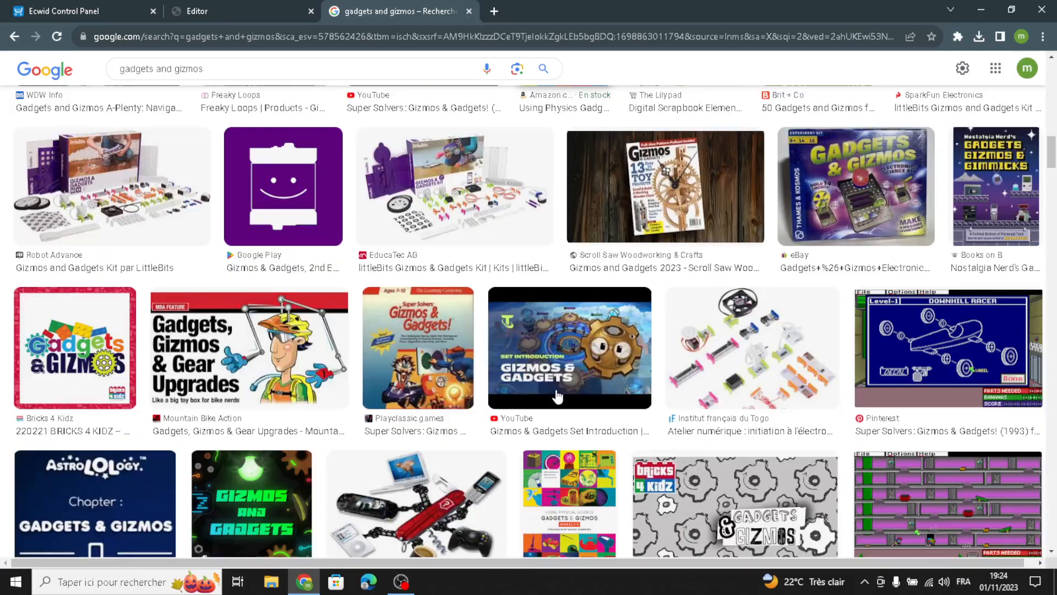
scroll(728, 332, "down", 2)
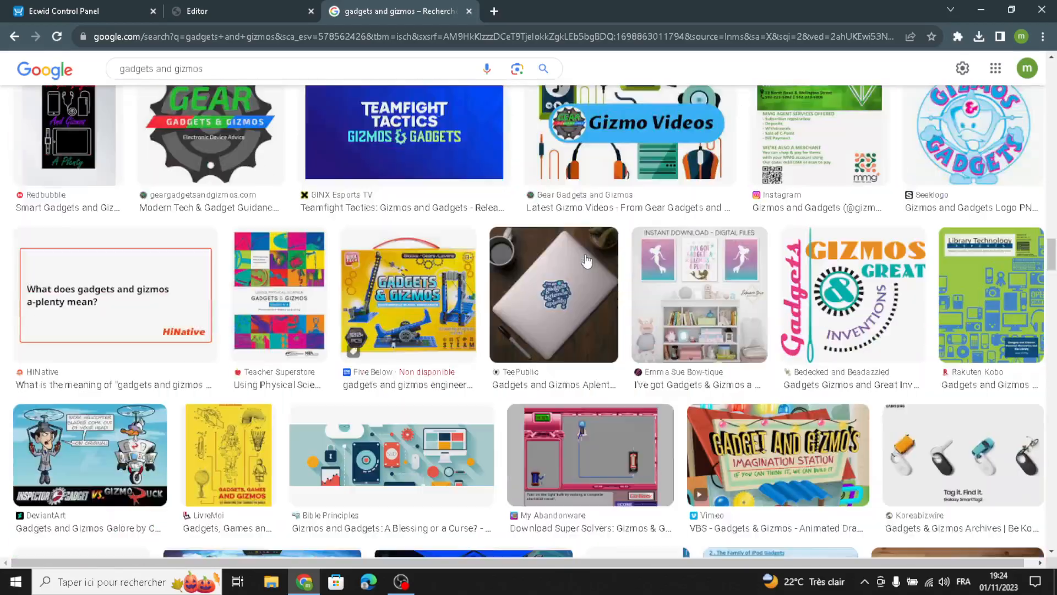
scroll(586, 262, "down", 14)
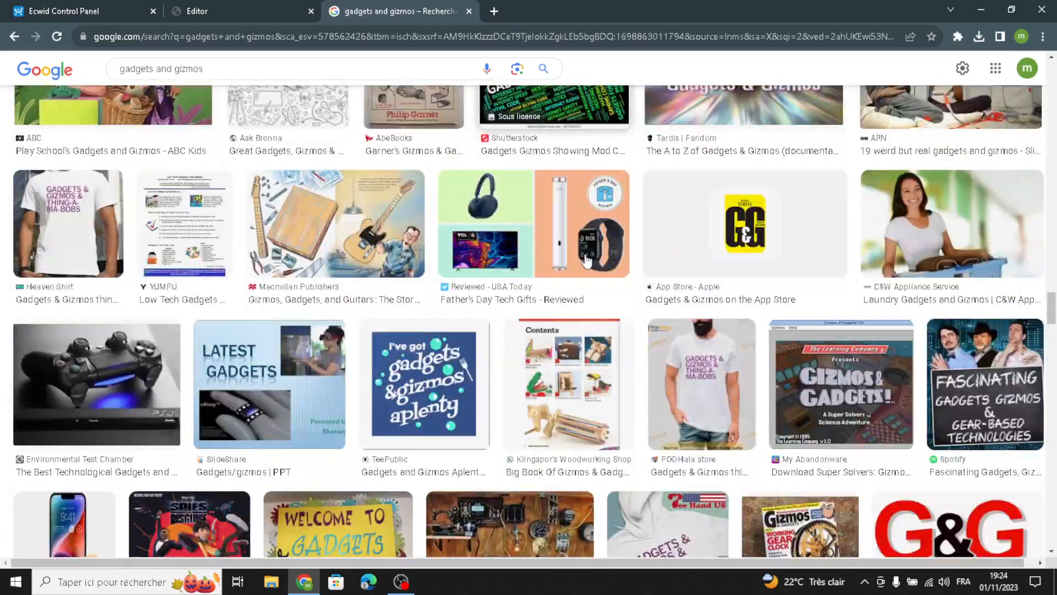
scroll(587, 262, "down", 12)
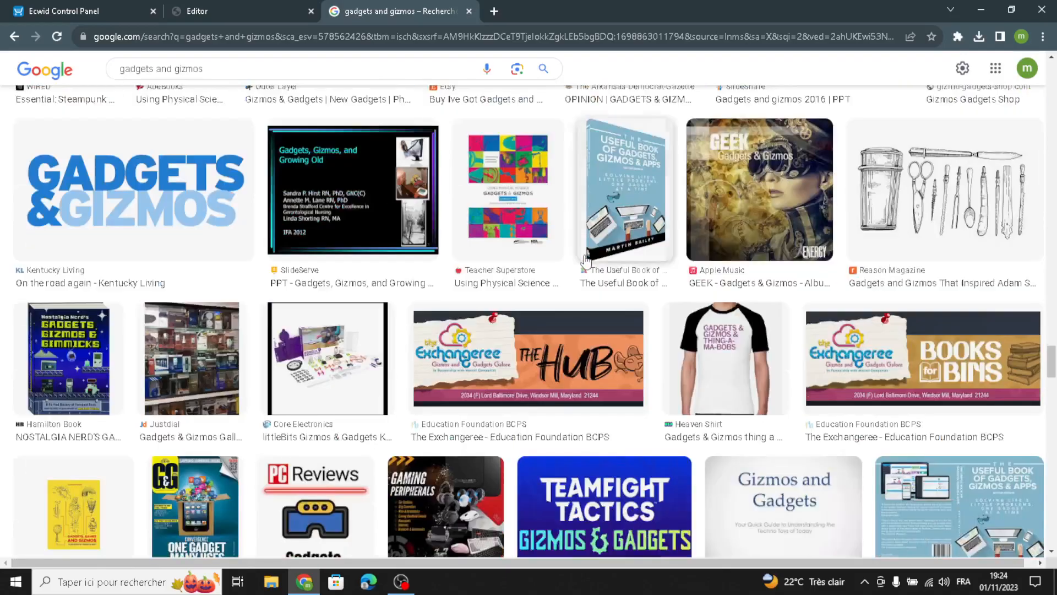
scroll(585, 260, "down", 10)
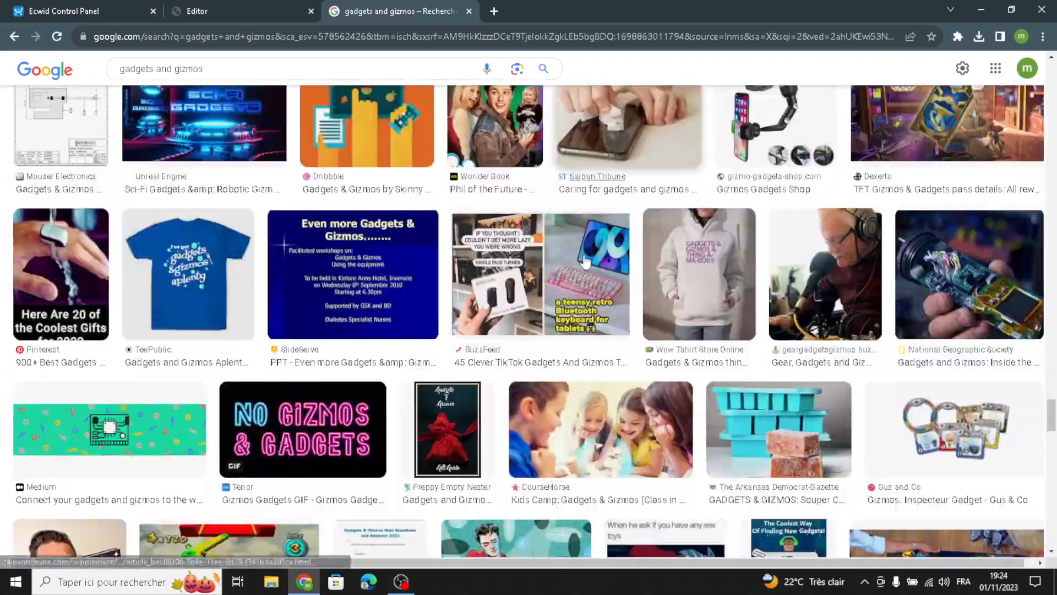
scroll(585, 261, "up", 20)
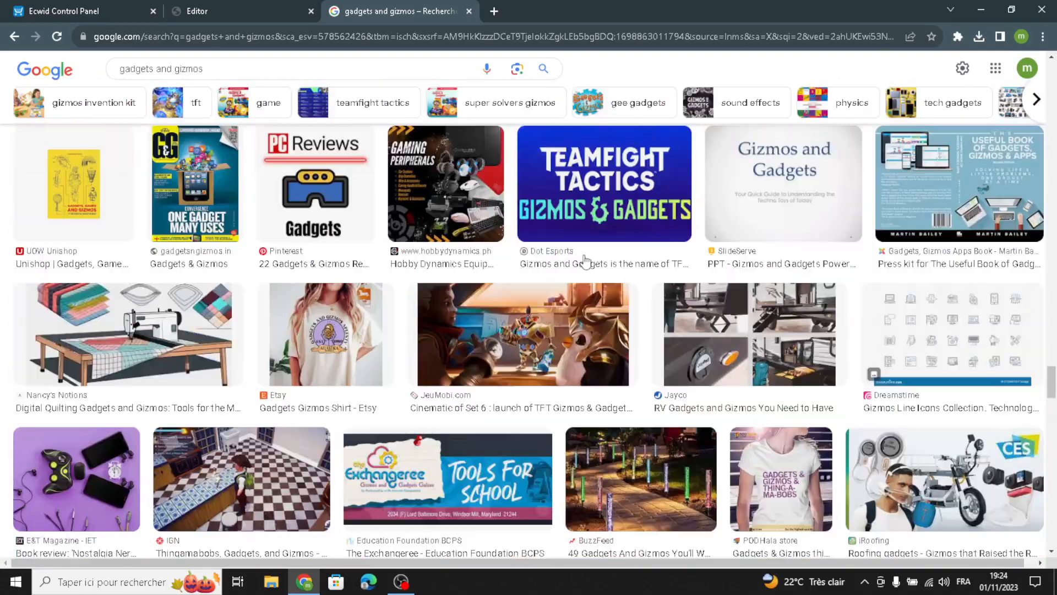
scroll(585, 260, "down", 10)
scroll(585, 260, "down", 10)
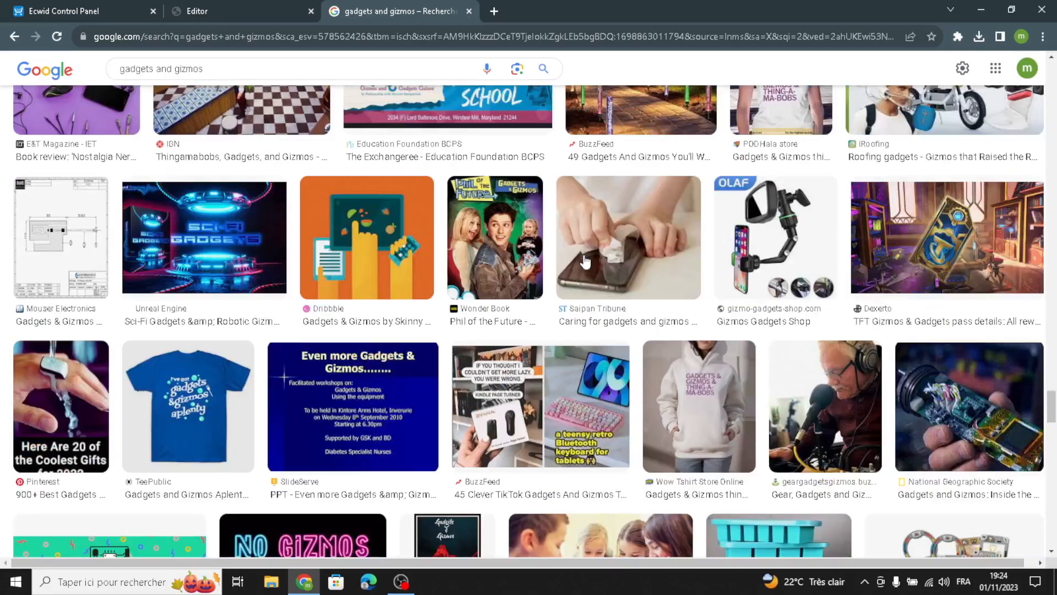
scroll(586, 262, "down", 8)
scroll(586, 260, "down", 6)
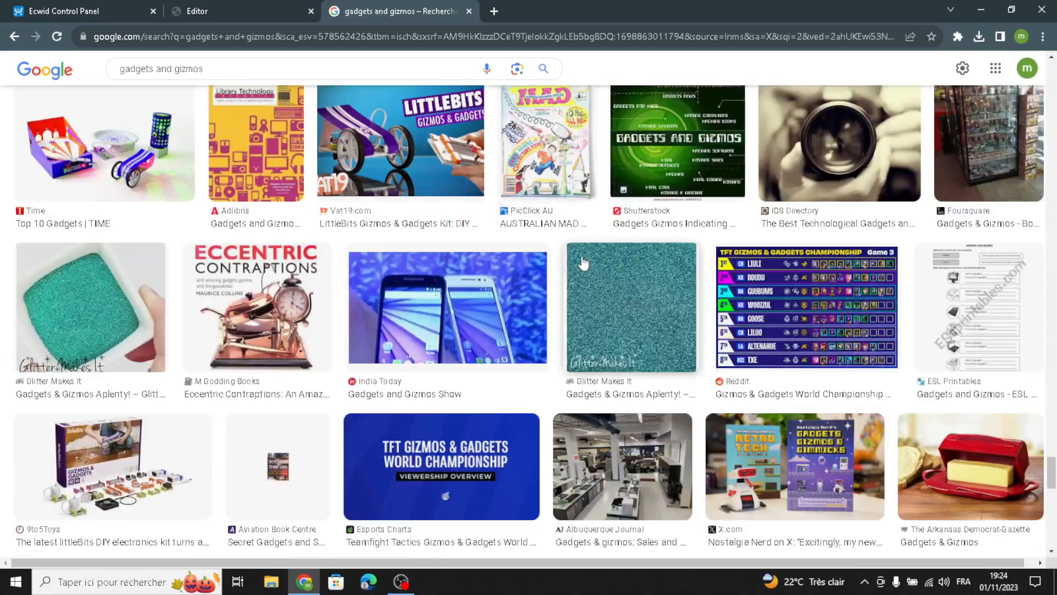
scroll(581, 285, "up", 4)
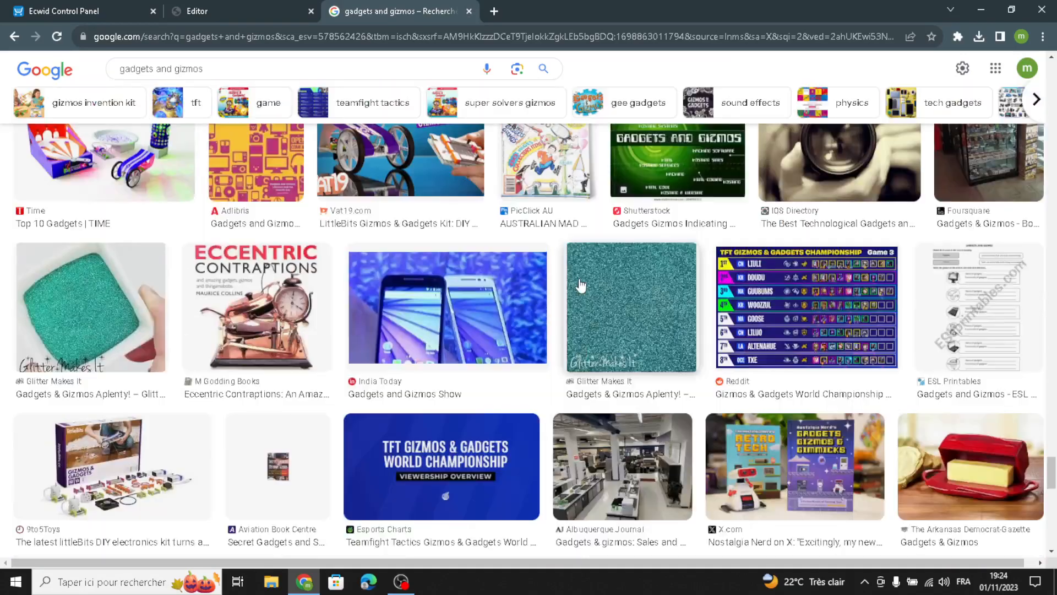
scroll(624, 334, "up", 3)
scroll(517, 415, "down", 3)
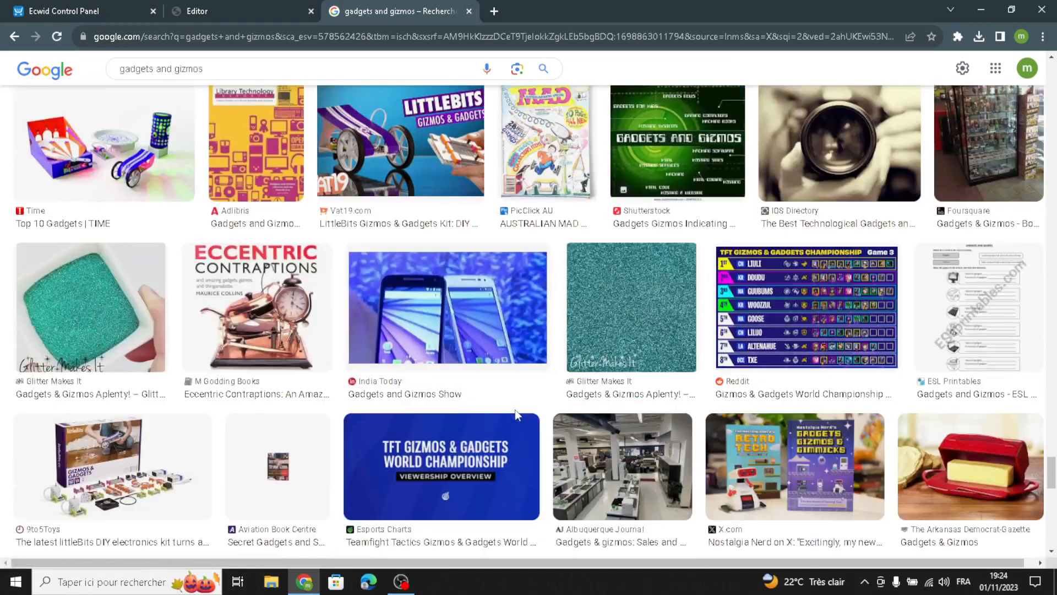
Preview the India Today smartphone photo, and save the IQS Directory camera lens photo to the Downloads folder as images.jpg.
left_click(413, 316)
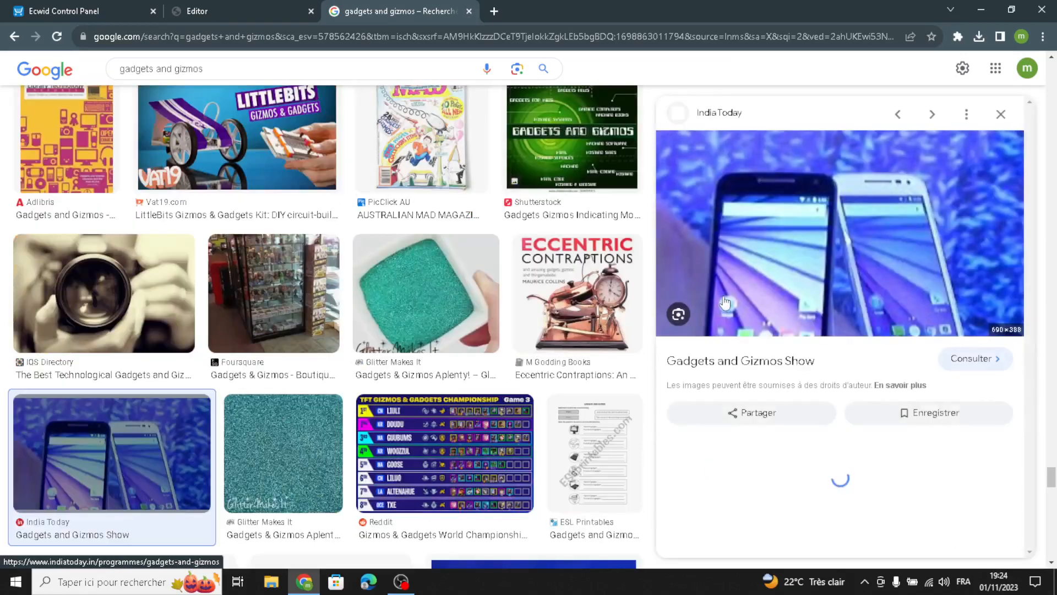
scroll(177, 347, "down", 1)
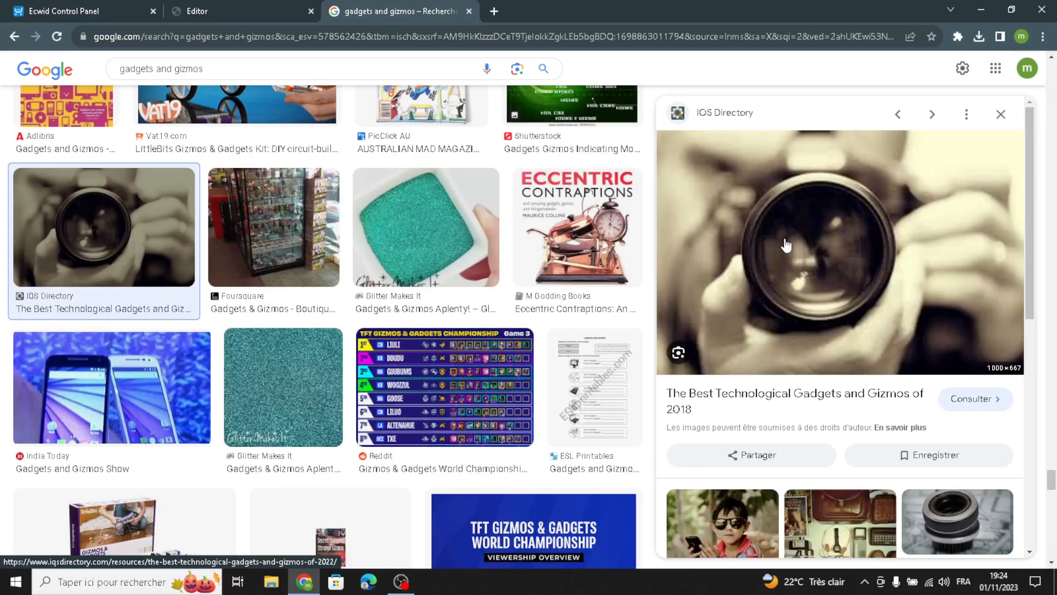
right_click(755, 241)
left_click(777, 355)
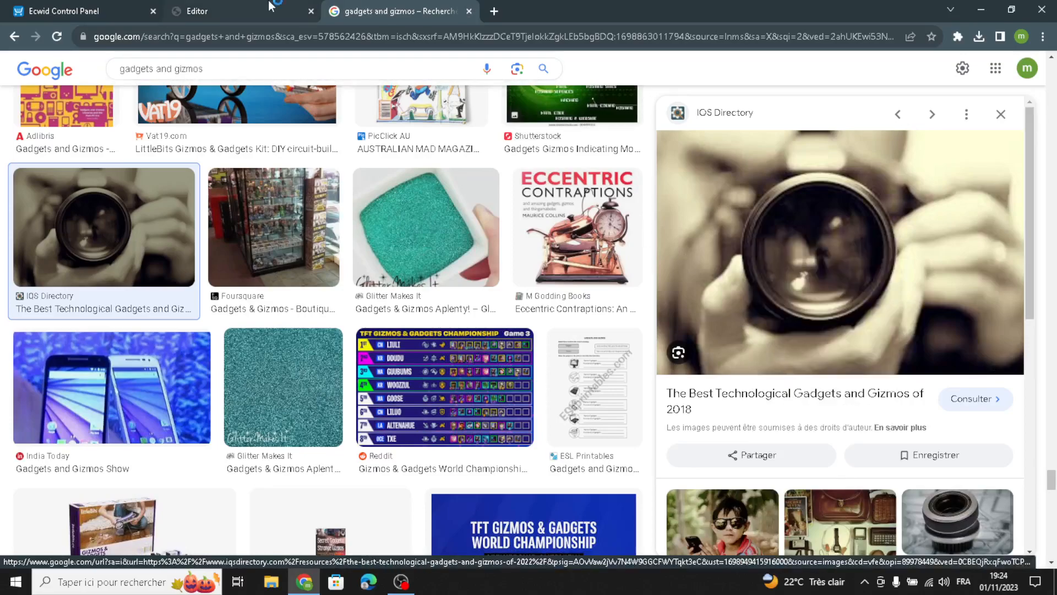
key("Return")
Return to the store editor and replace the Cover & Headline section's drone image with images.jpg from the Downloads folder.
left_click(185, 5)
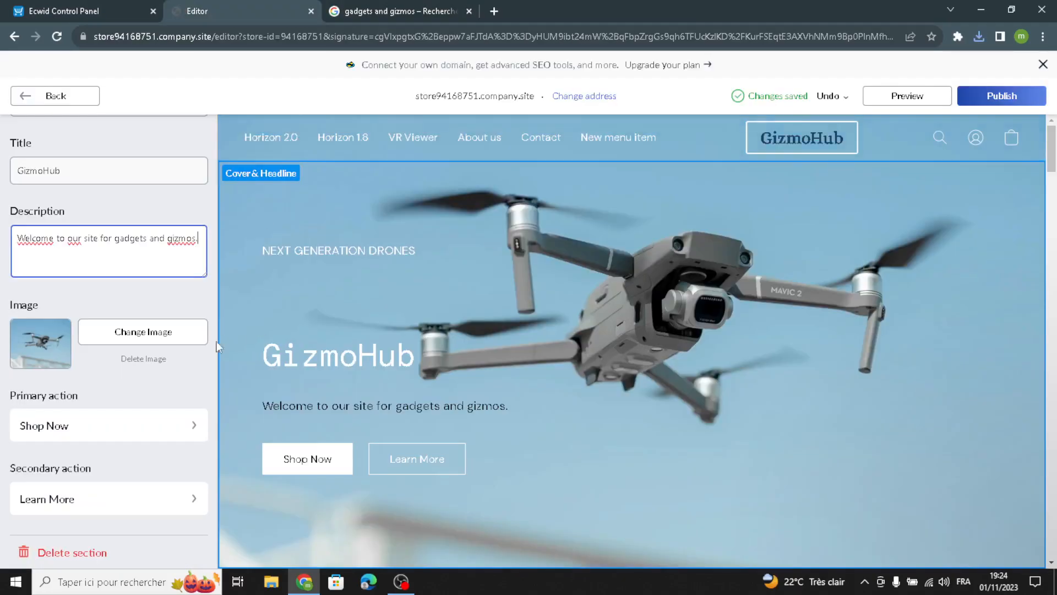
left_click(131, 332)
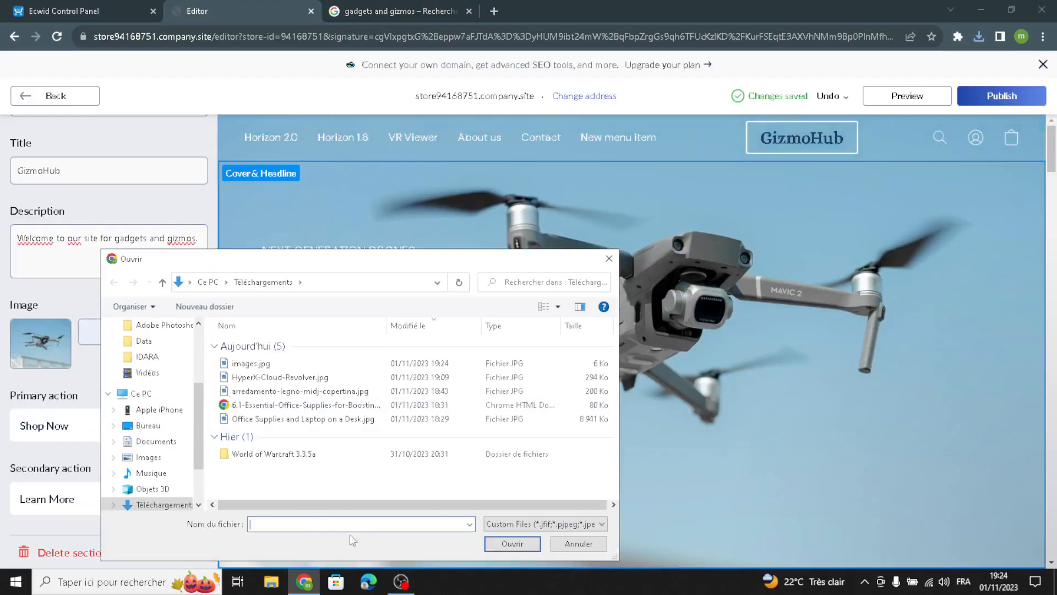
left_click(252, 364)
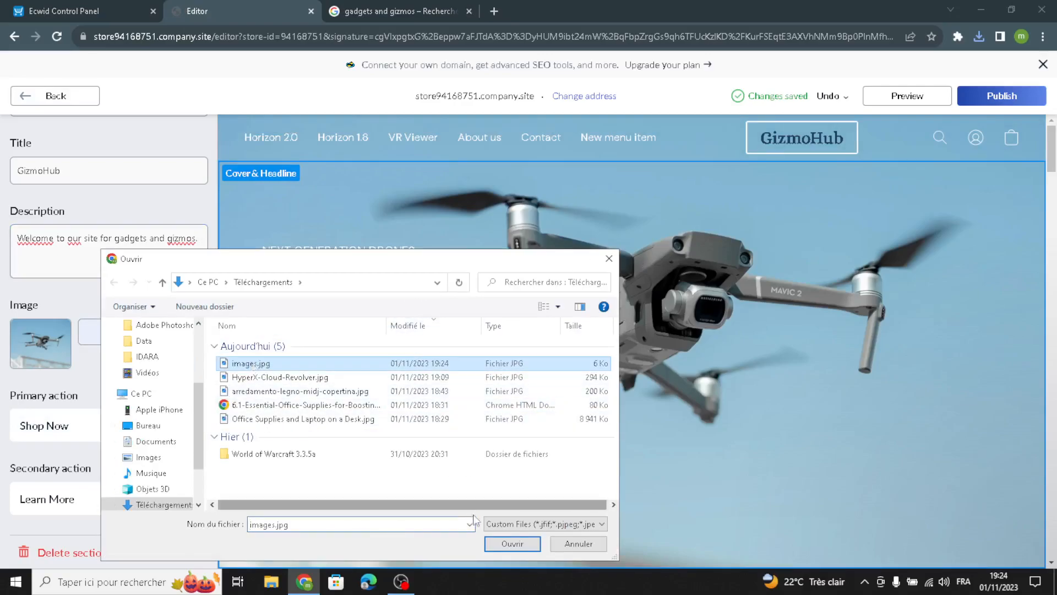
left_click(514, 546)
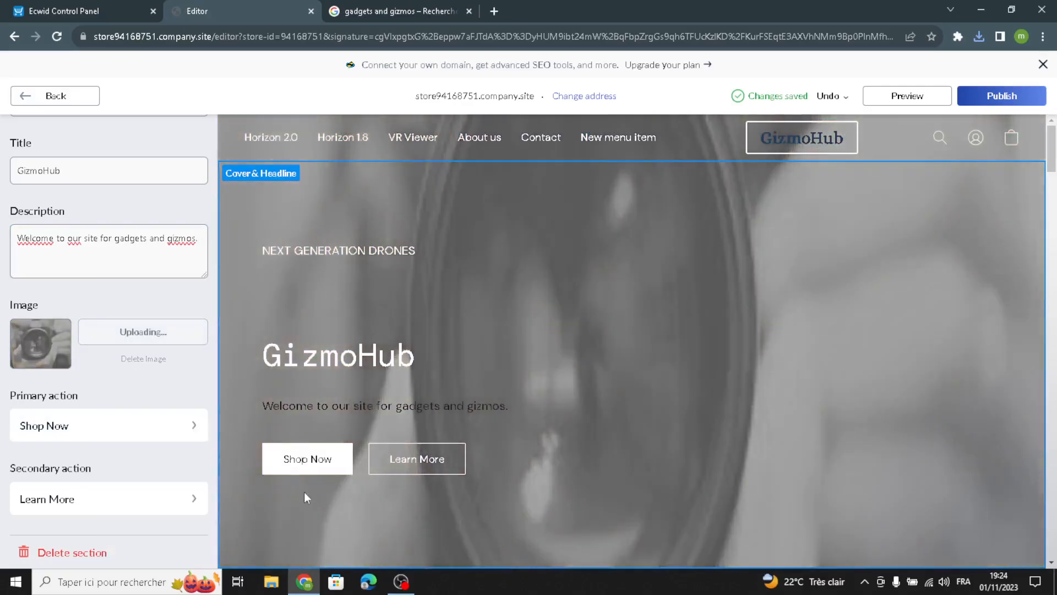
Open the Cover & Headline section's design settings and set the title font to Alice.
scroll(151, 189, "up", 3)
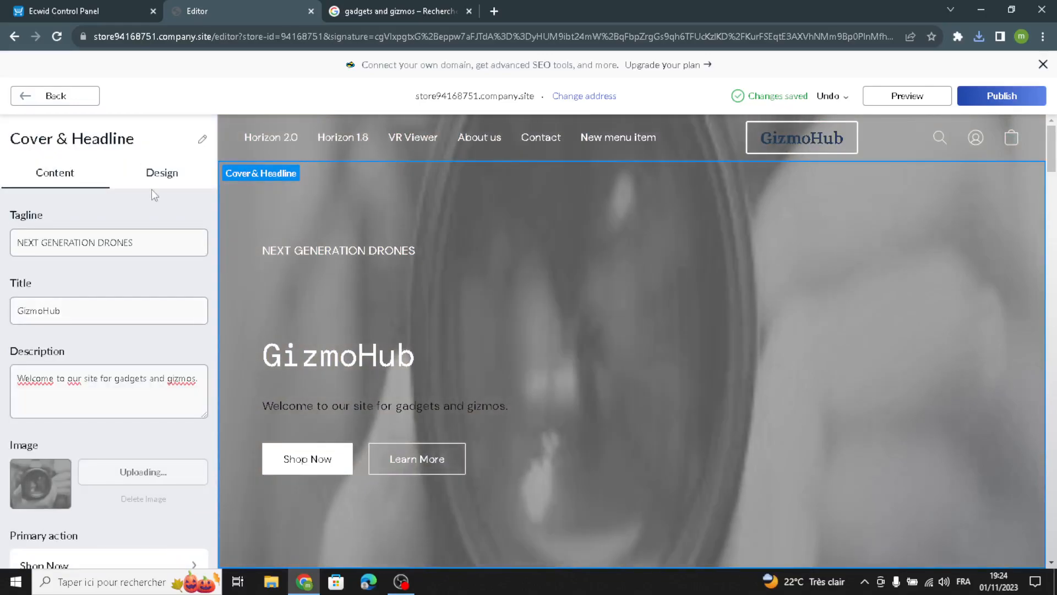
left_click(161, 171)
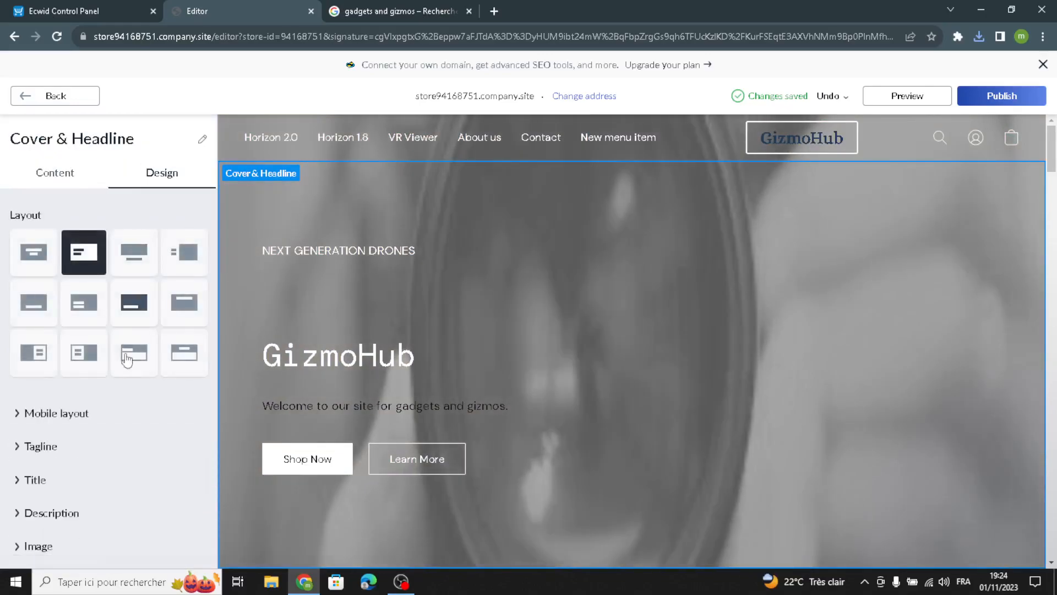
left_click(44, 478)
scroll(41, 479, "down", 1)
left_click(40, 475)
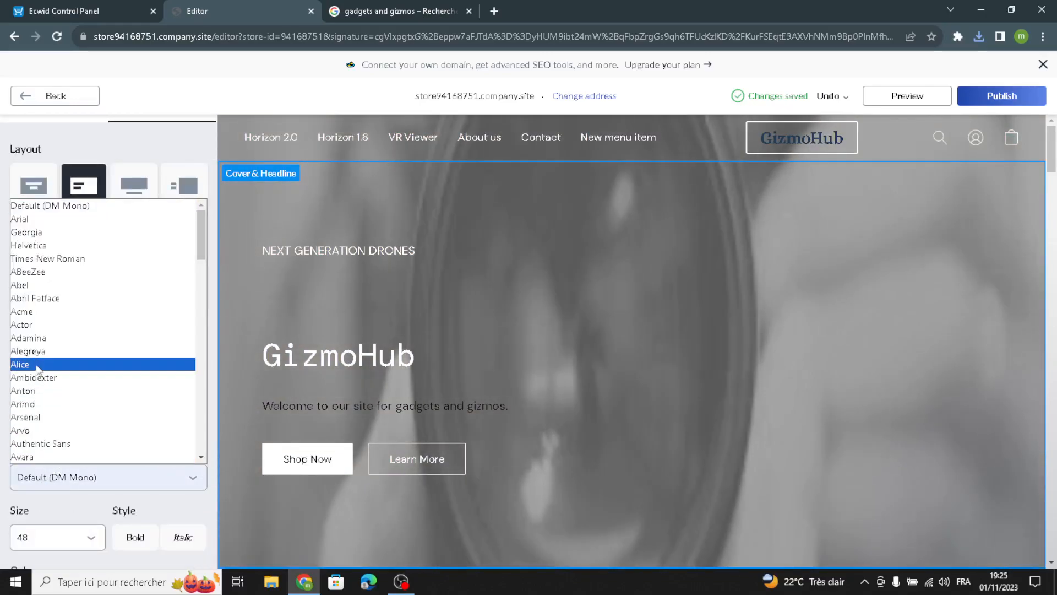
left_click(35, 366)
scroll(38, 507, "down", 5)
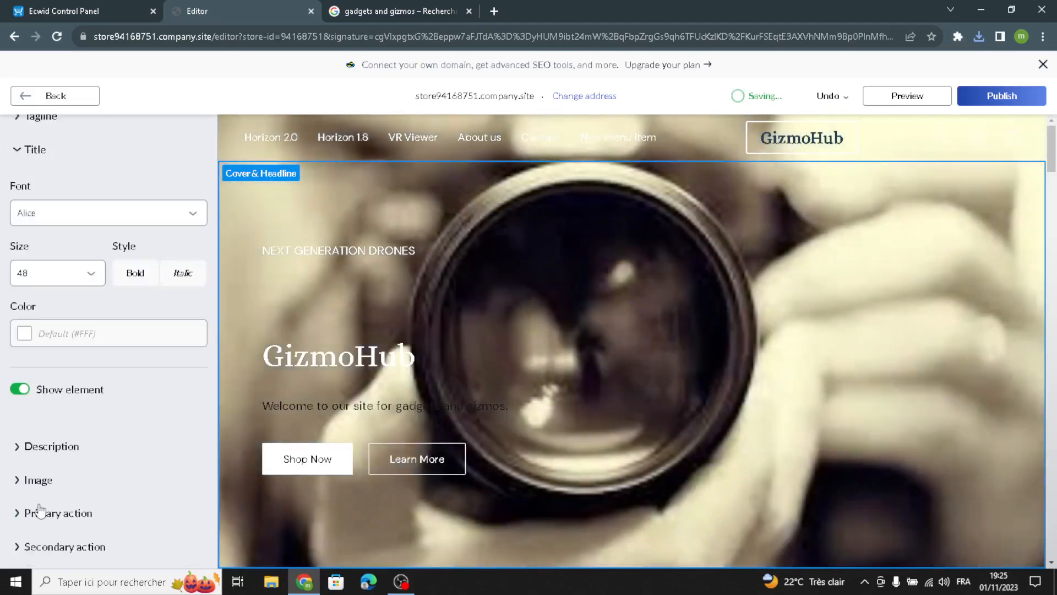
Set the Cover & Headline section's description to size 28 and the Alice font.
left_click(52, 449)
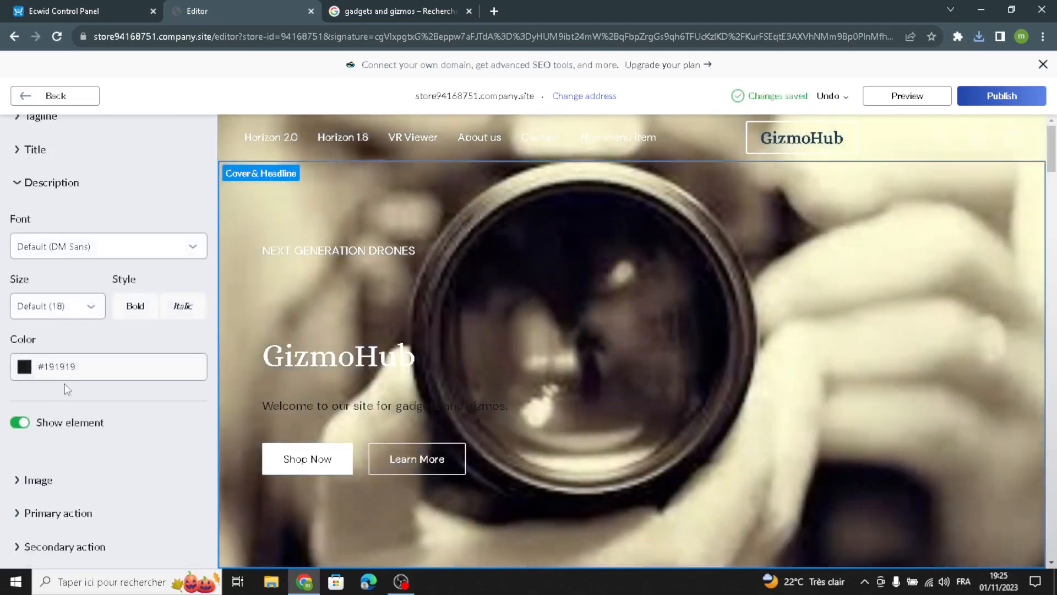
left_click(46, 307)
left_click(37, 165)
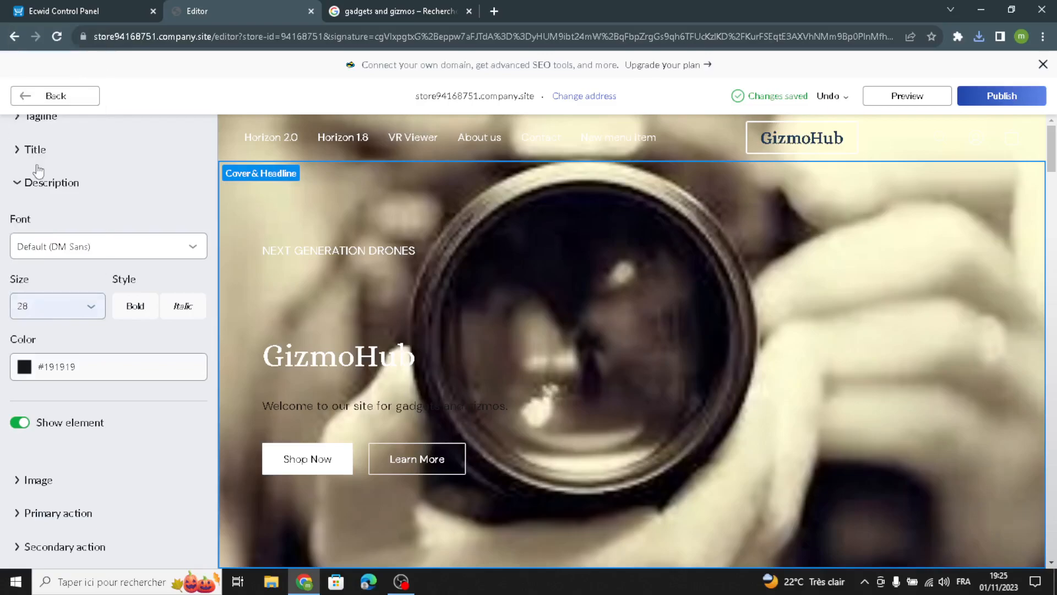
left_click(62, 246)
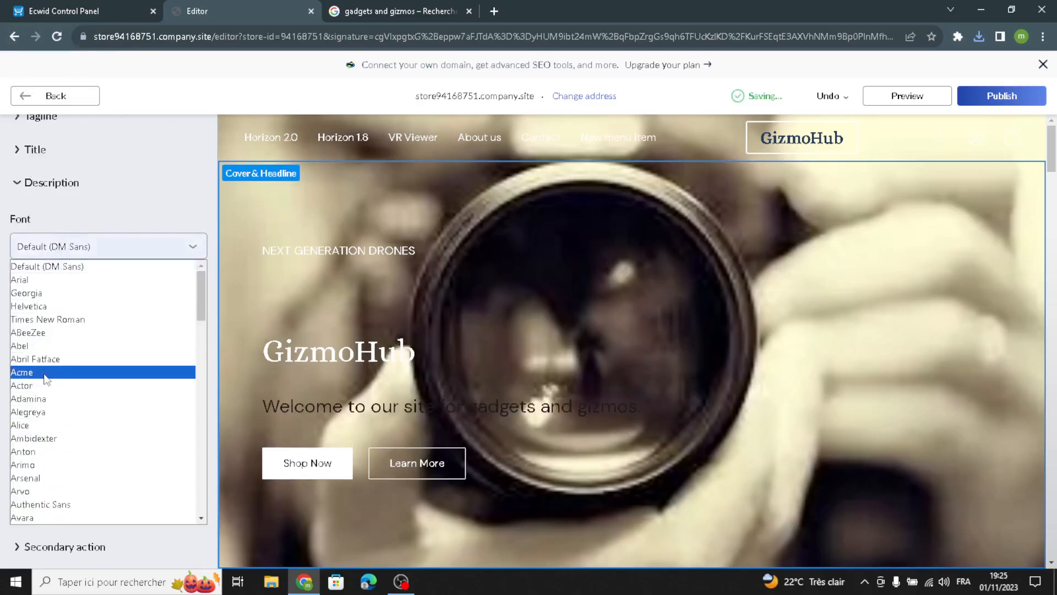
left_click(43, 425)
Try several Cover & Headline layouts, apply the one with centered text below the image, and return to the homepage sections.
scroll(53, 409, "up", 4)
scroll(46, 330, "down", 5)
scroll(39, 258, "up", 7)
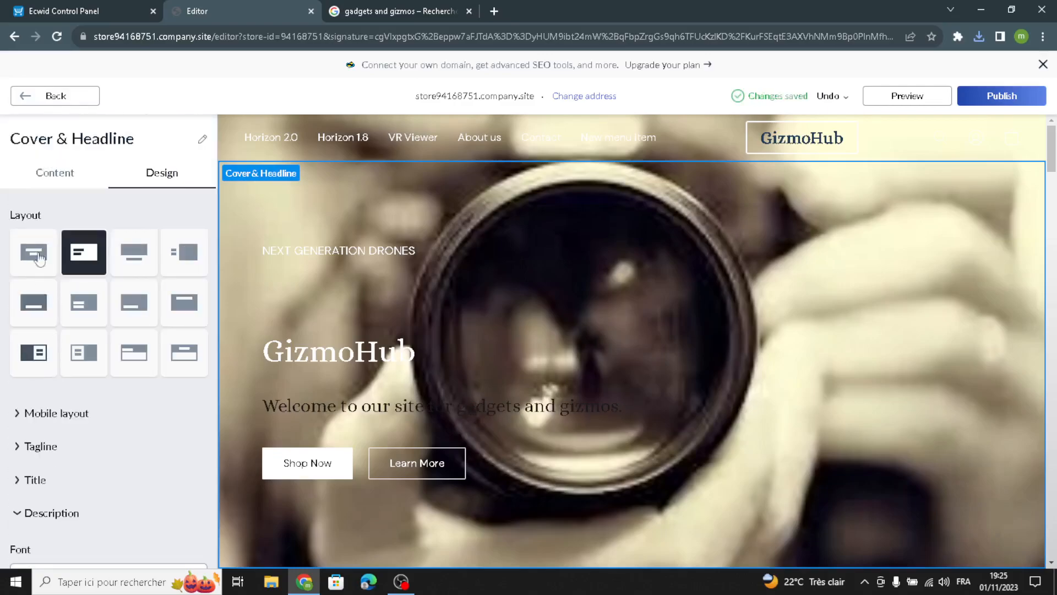
left_click(166, 249)
left_click(135, 352)
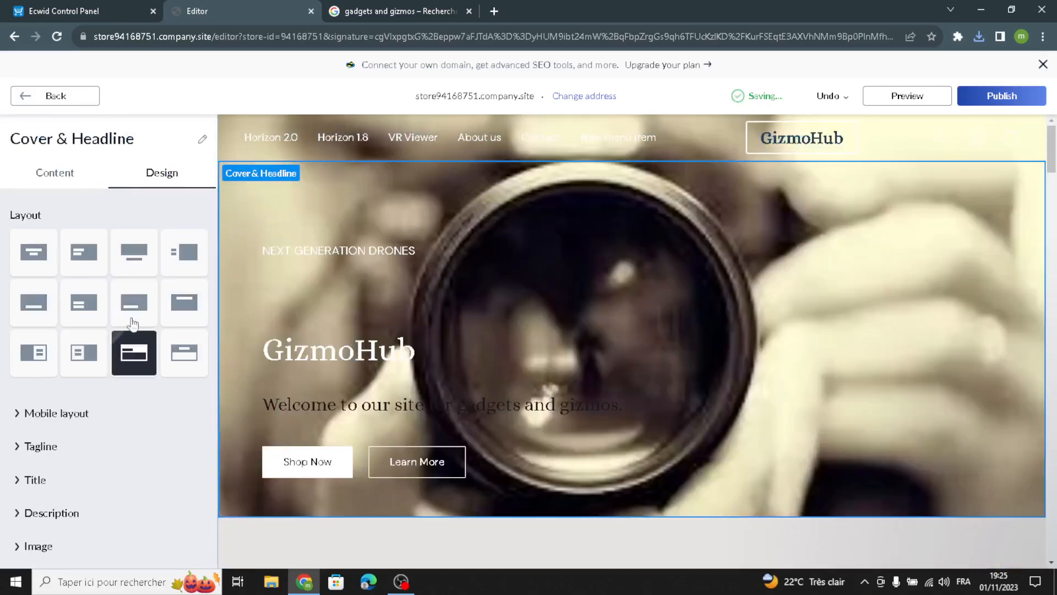
left_click(118, 304)
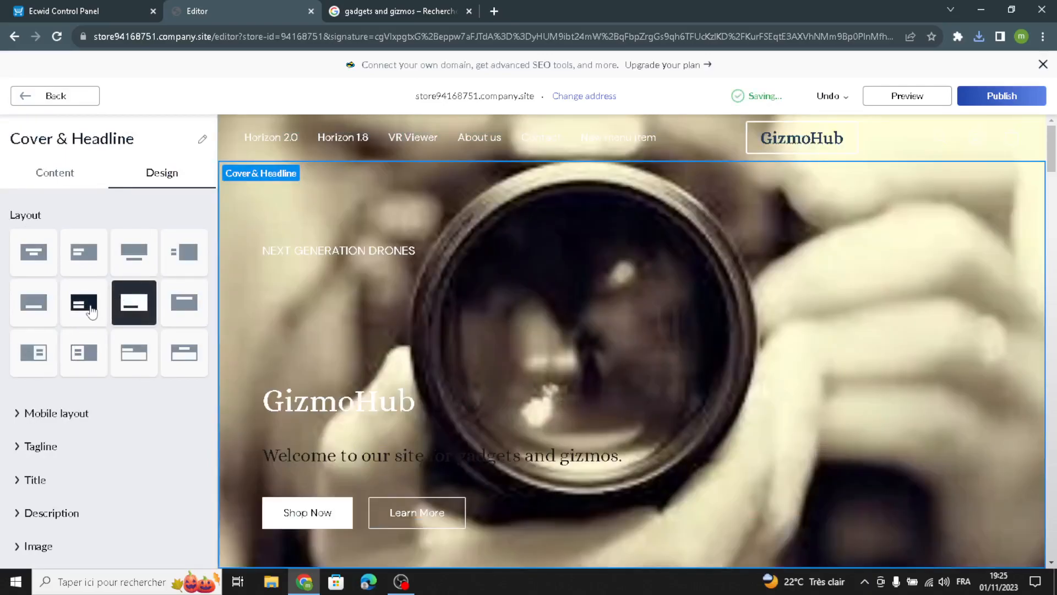
left_click(83, 302)
left_click(33, 304)
left_click(134, 252)
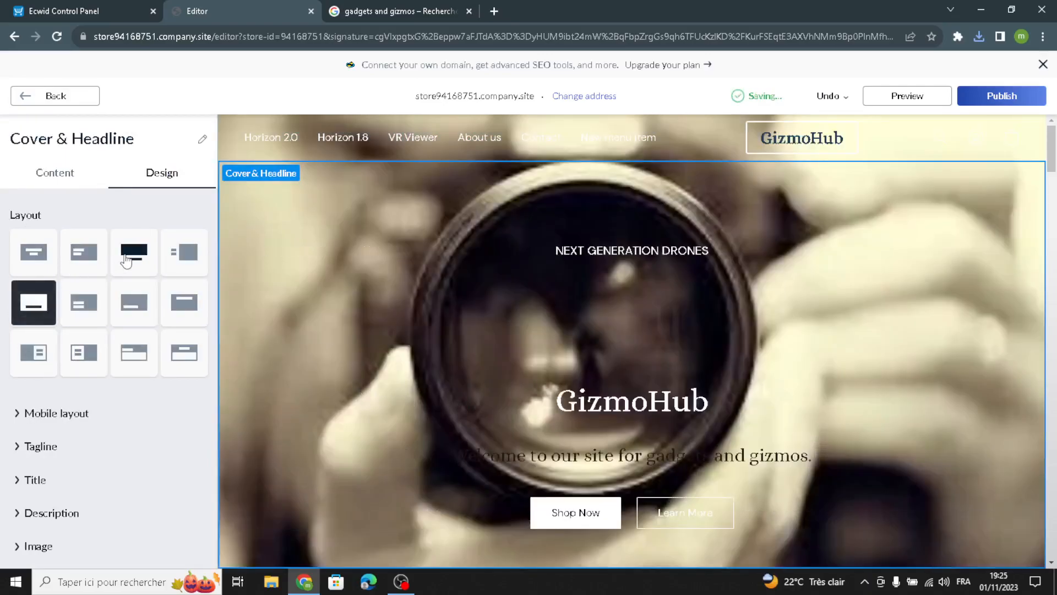
scroll(193, 369, "down", 1)
scroll(402, 394, "down", 3)
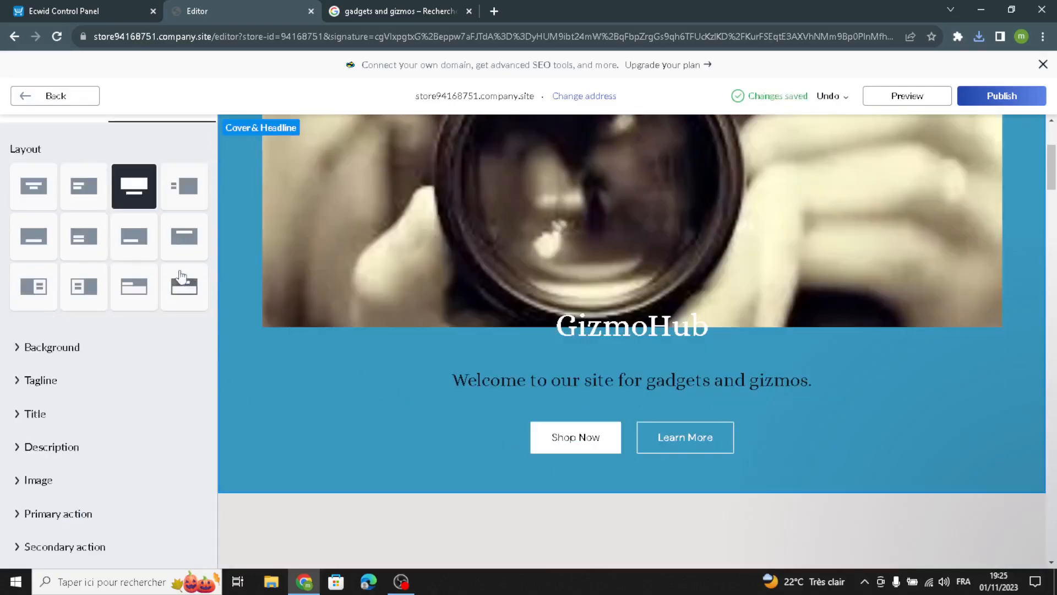
scroll(138, 220, "up", 1)
left_click(34, 99)
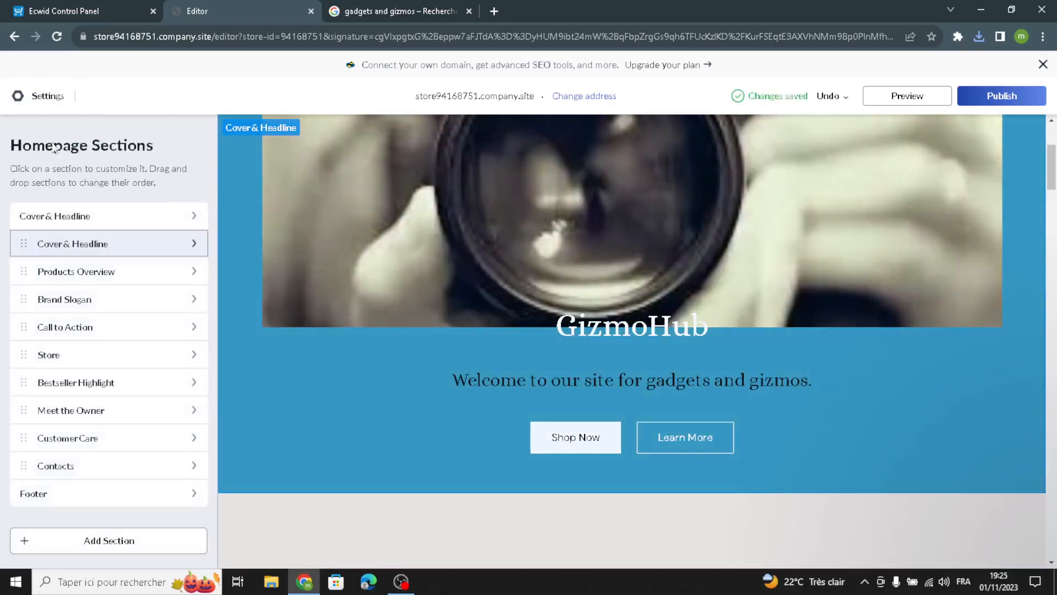
Examine the Products Overview section's title, subtitle, description and image alongside its page preview.
left_click(57, 274)
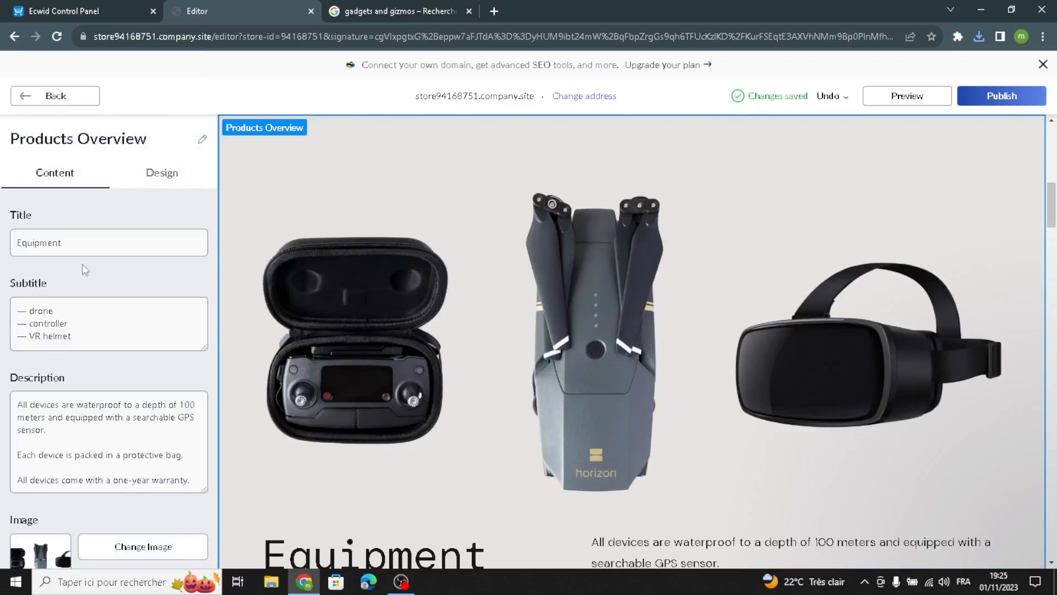
left_click_drag(125, 239, 1, 250)
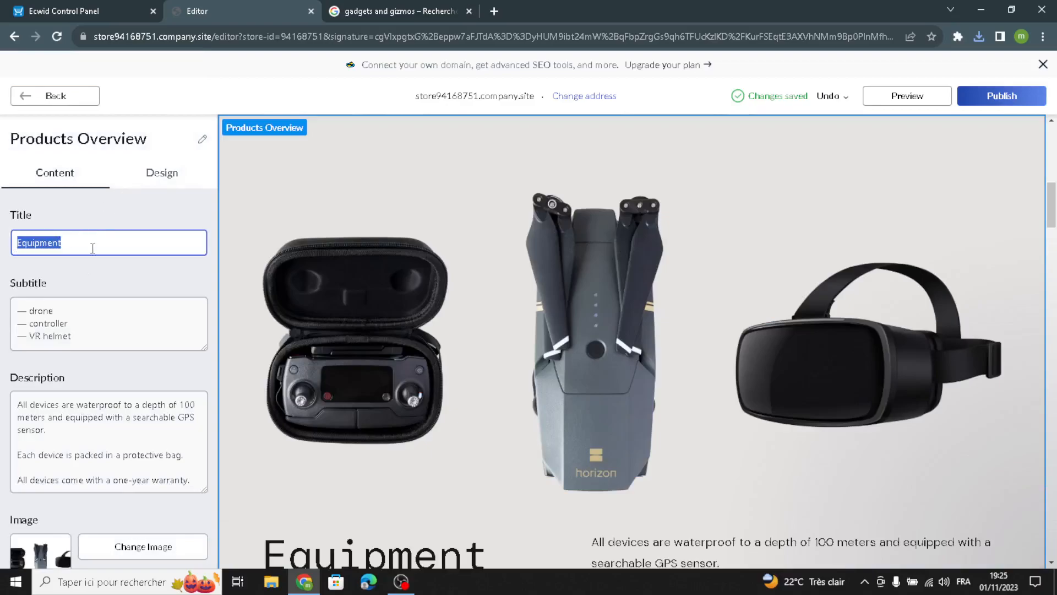
left_click_drag(96, 314, 18, 298)
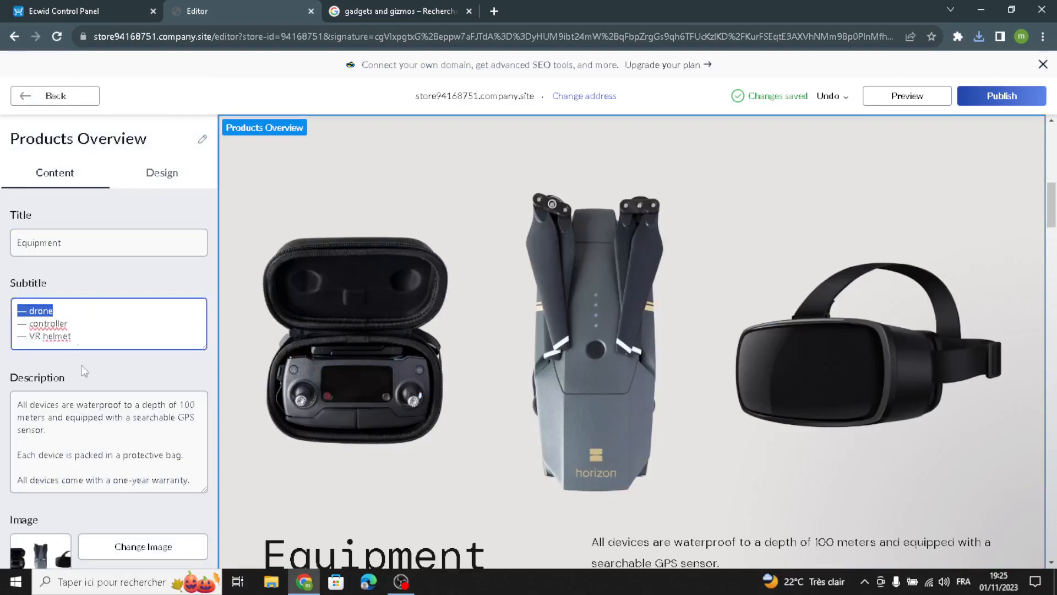
scroll(69, 408, "down", 1)
left_click_drag(195, 412, 3, 286)
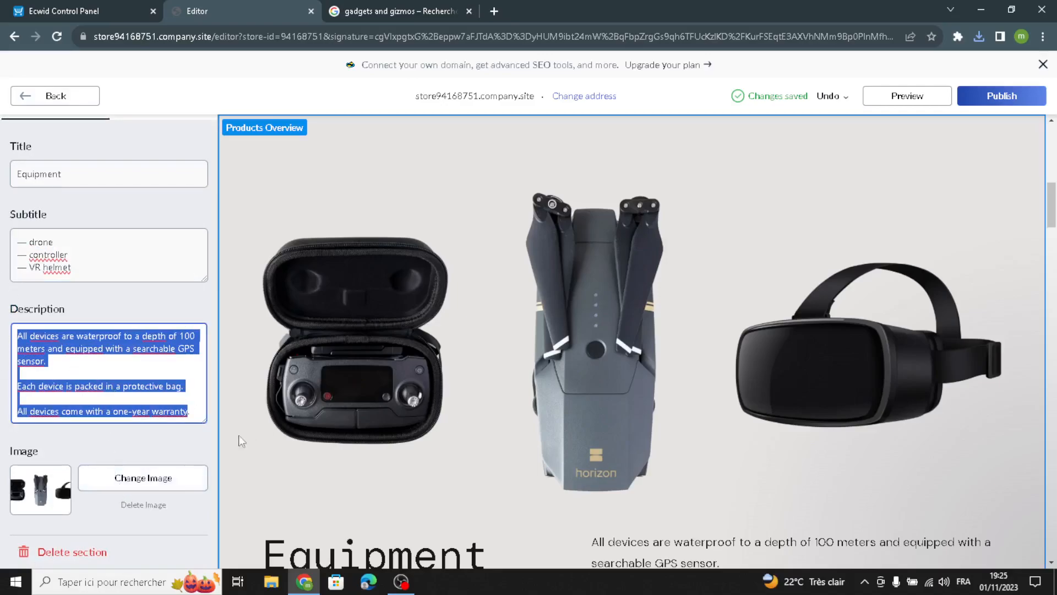
scroll(314, 392, "down", 5)
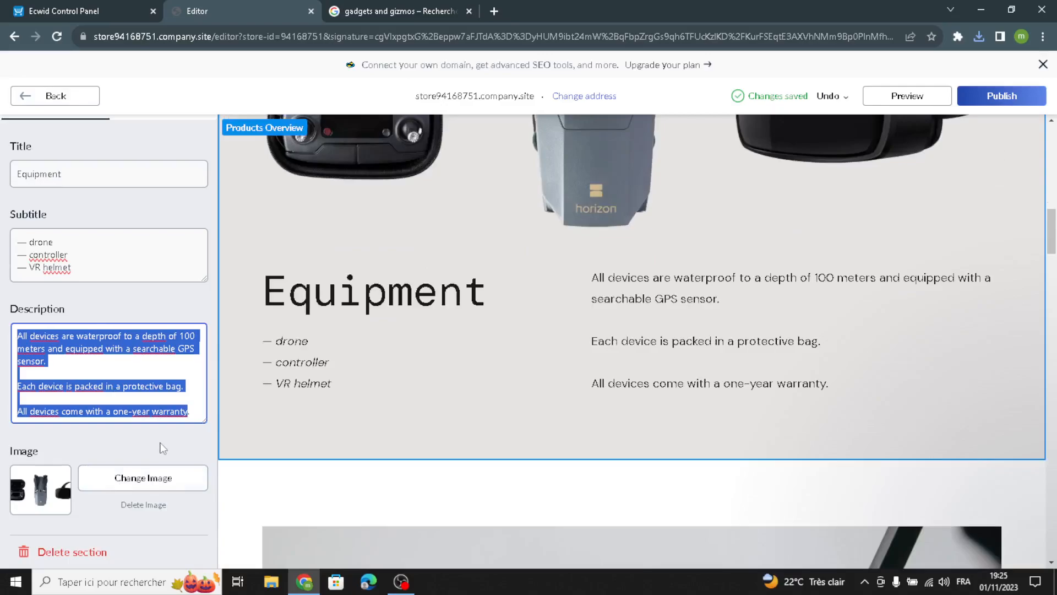
scroll(386, 321, "up", 5)
scroll(383, 324, "down", 5)
scroll(417, 323, "up", 1)
scroll(419, 321, "up", 2)
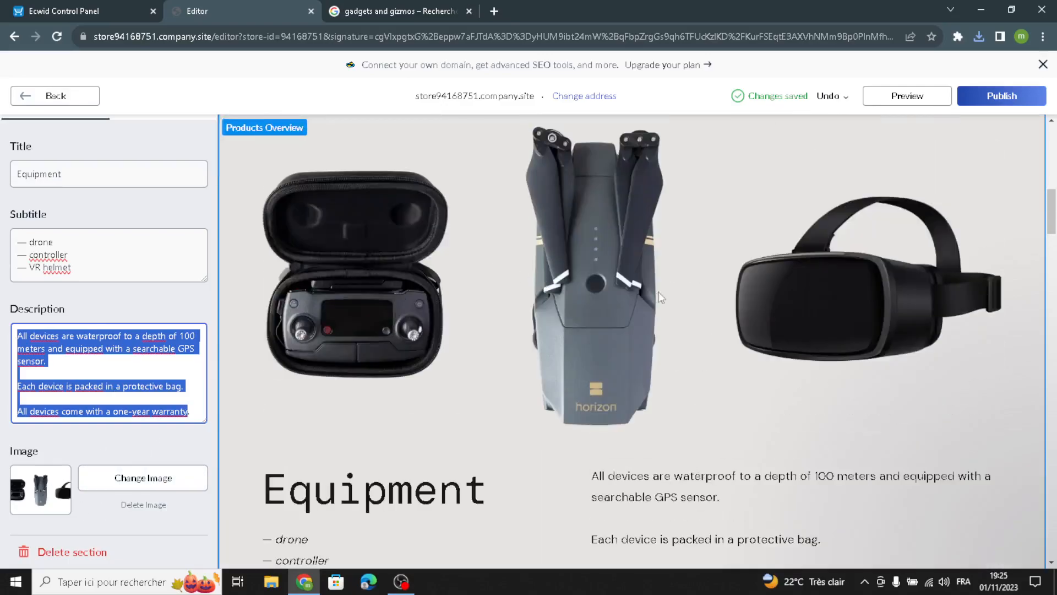
scroll(578, 262, "down", 4)
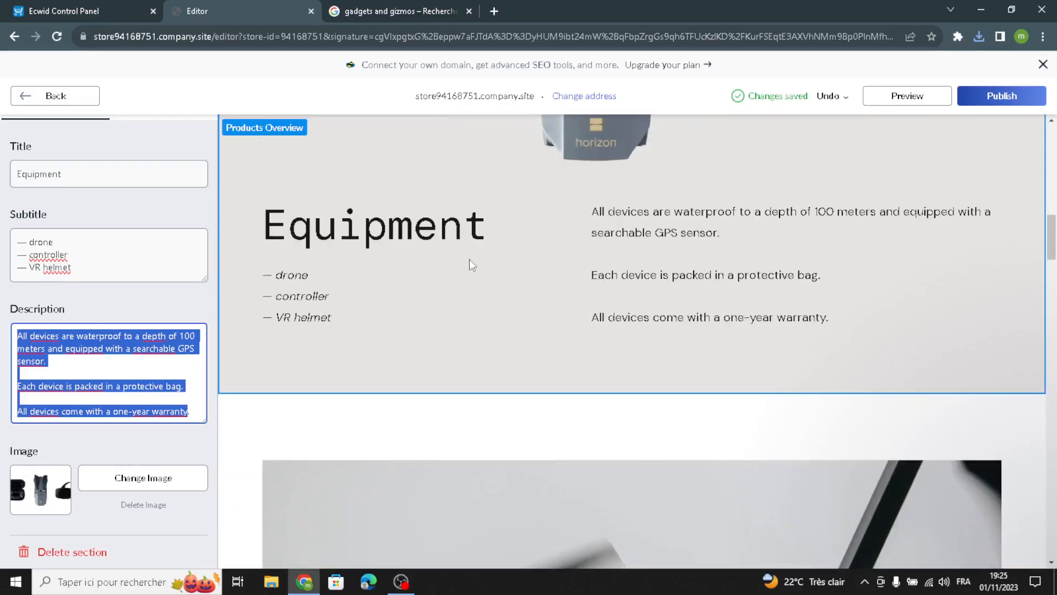
scroll(469, 259, "up", 6)
left_click(22, 97)
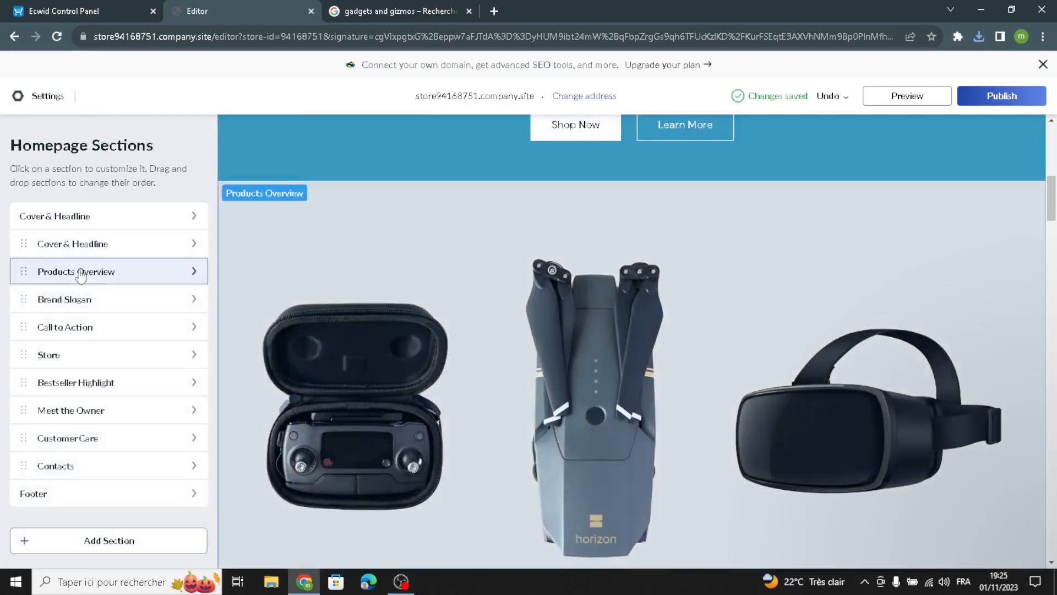
left_click(79, 273)
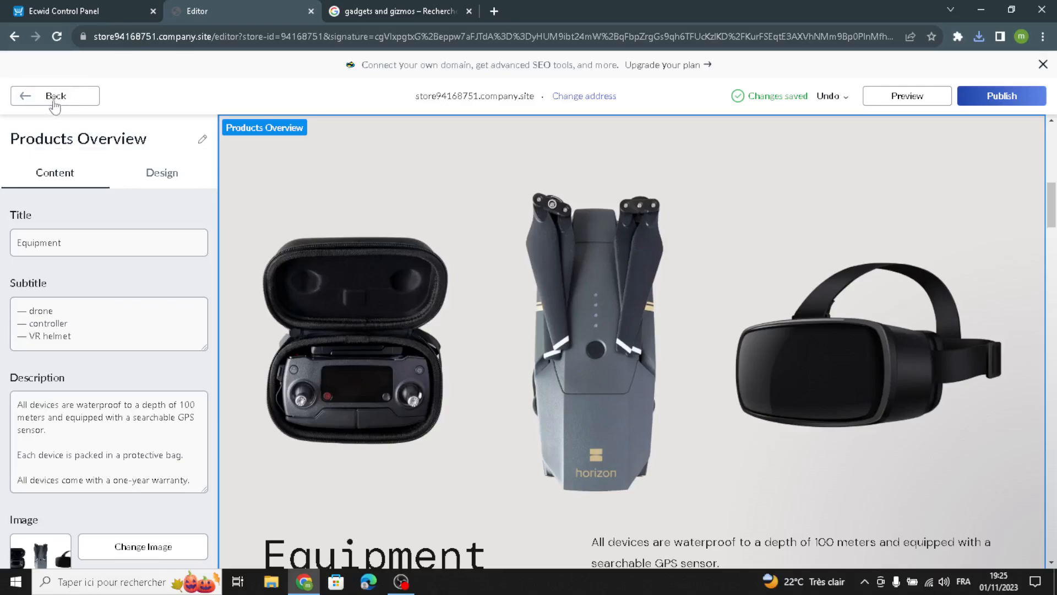
scroll(134, 291, "down", 1)
scroll(160, 465, "up", 1)
left_click(78, 98)
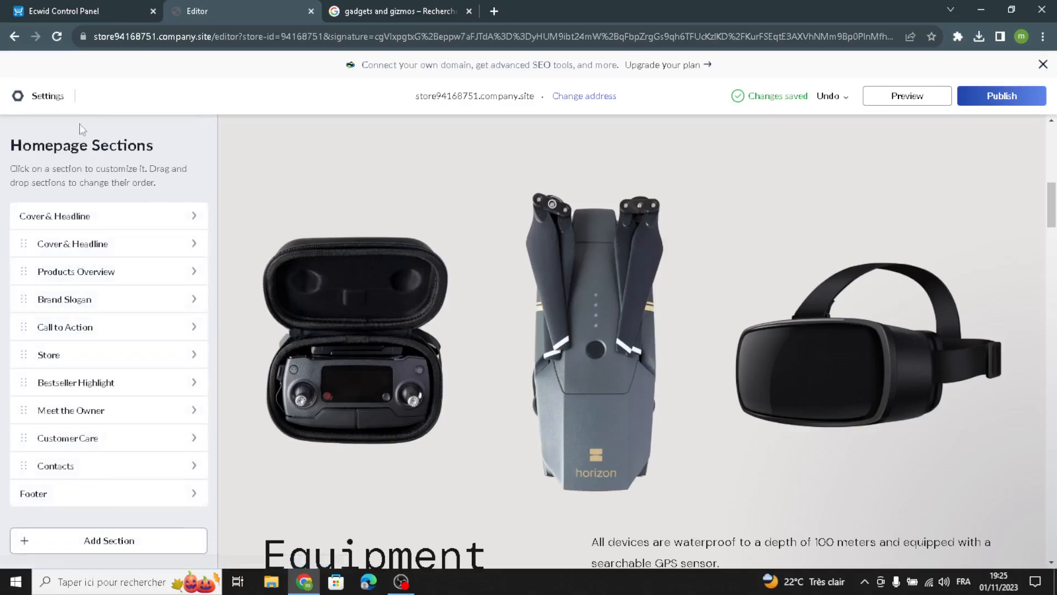
Examine the Brand Slogan section's title, subtitle, description and image, and how they appear in the page preview.
left_click(117, 309)
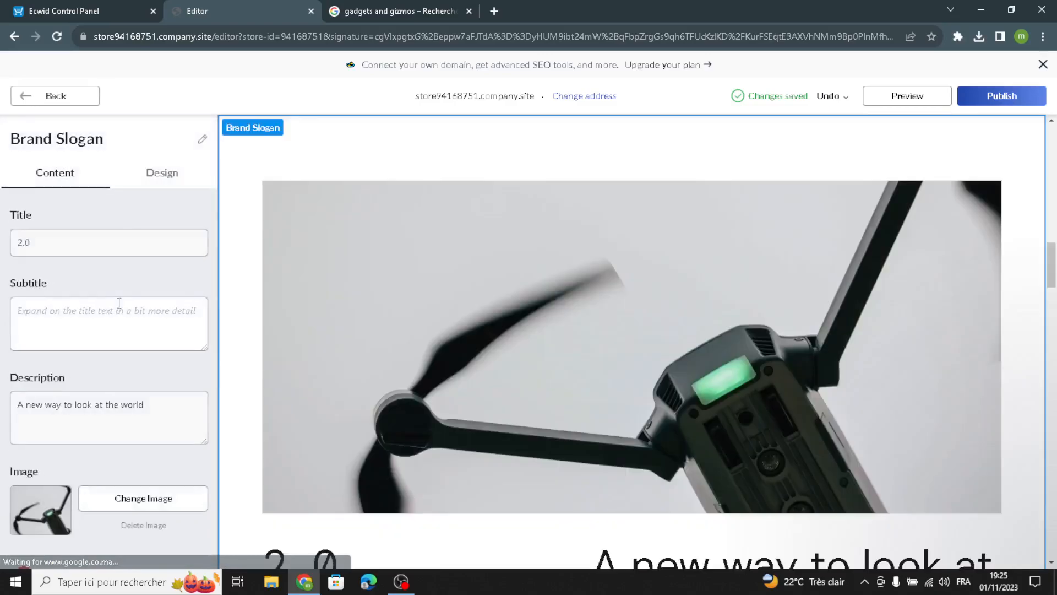
left_click(96, 326)
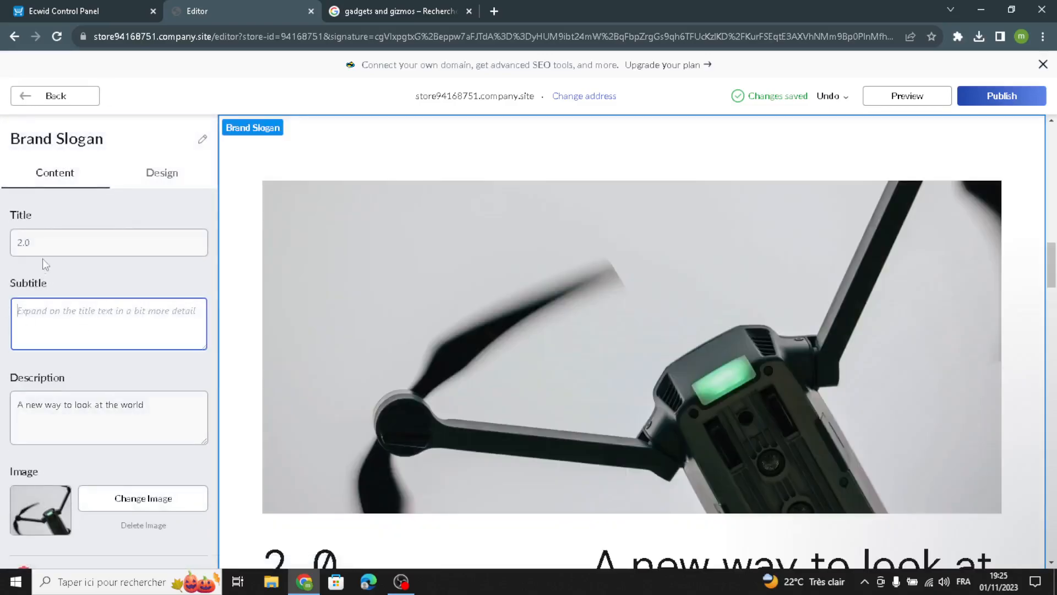
left_click_drag(155, 412, 2, 399)
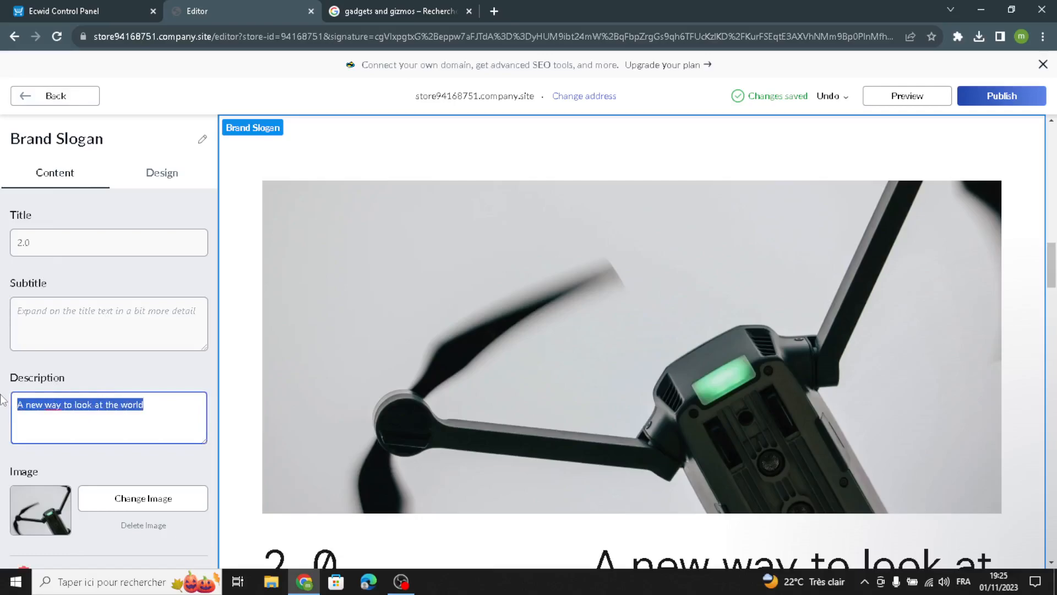
left_click(85, 322)
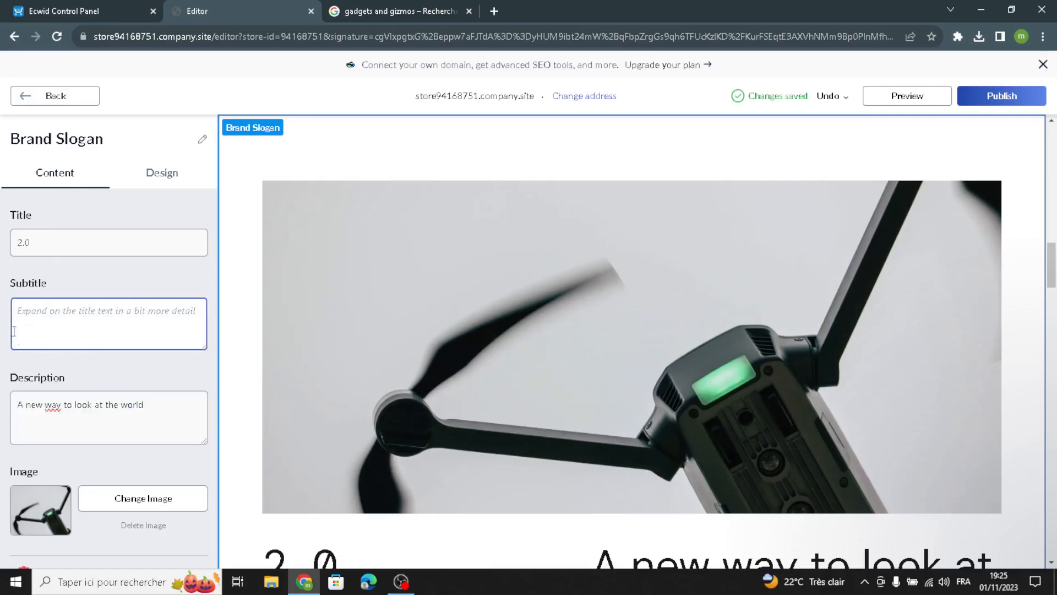
left_click_drag(179, 420, 1, 416)
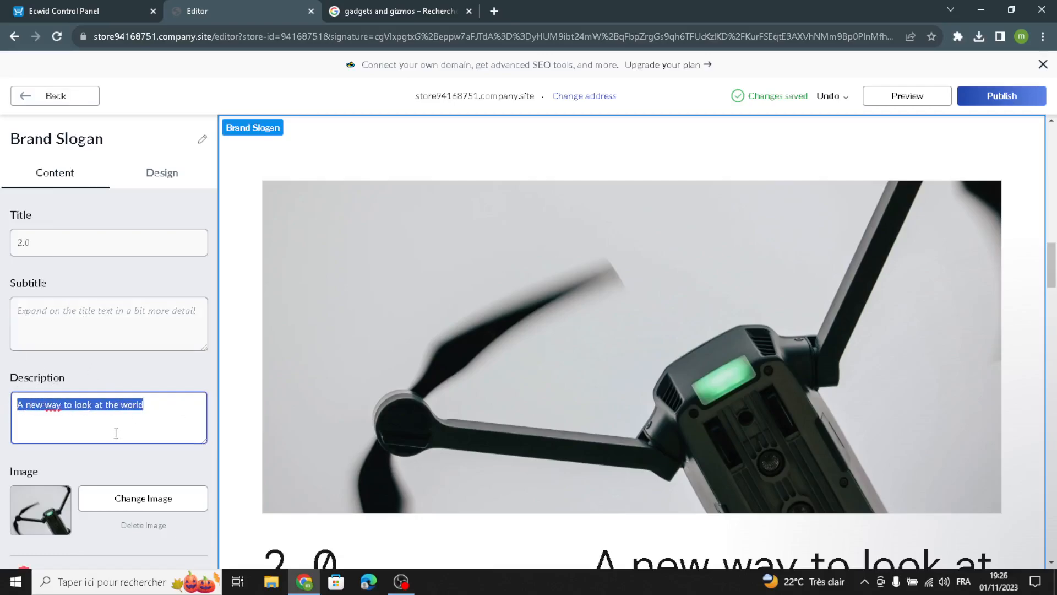
scroll(116, 431, "down", 1)
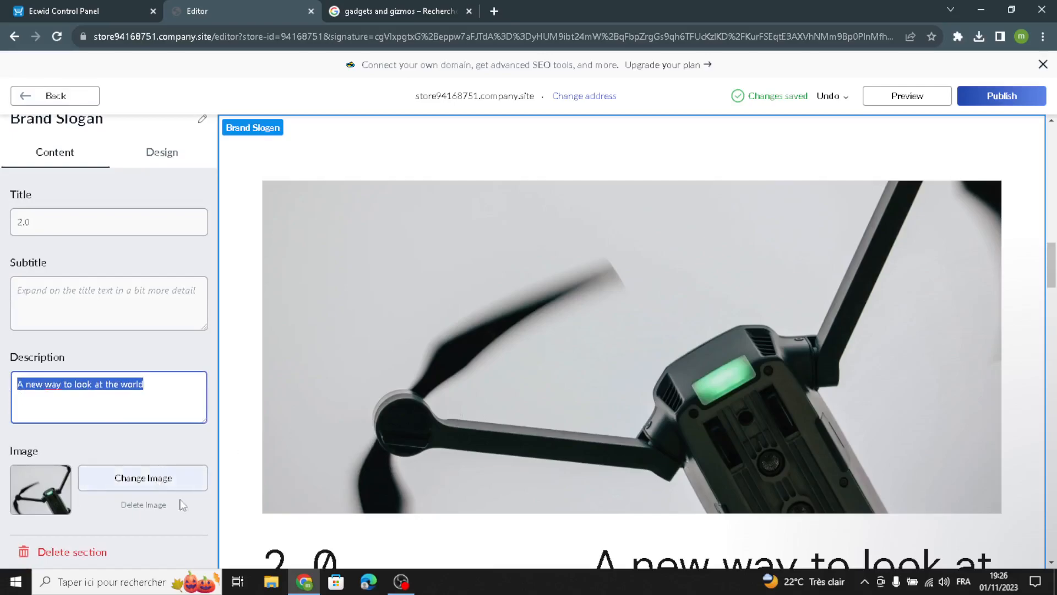
scroll(402, 397, "down", 5)
scroll(269, 386, "up", 1)
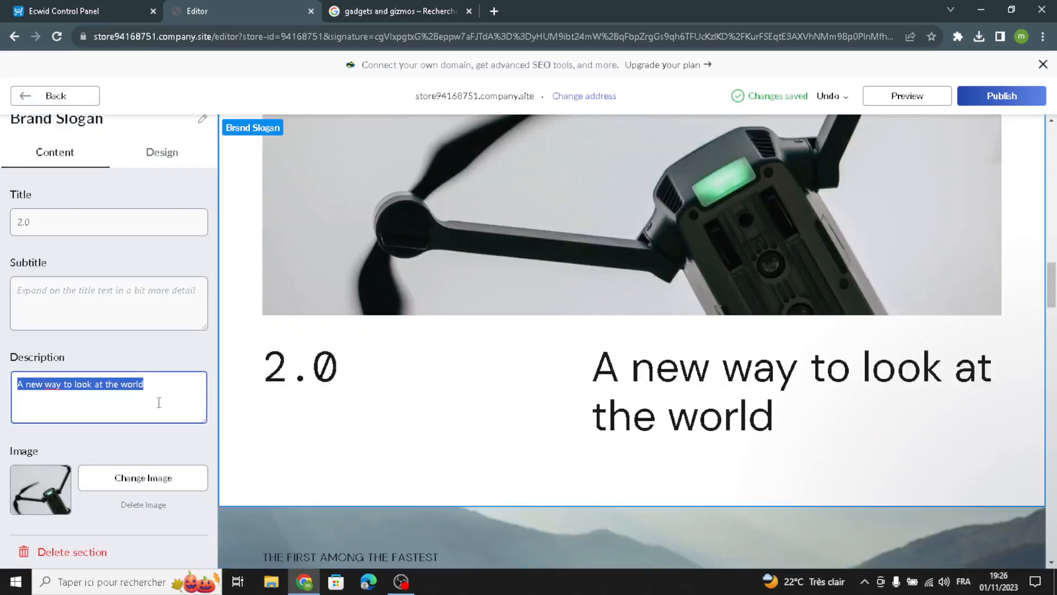
scroll(7, 271, "up", 1)
left_click(32, 242)
Switch the Brand Slogan section to the layout with the centered title above a full-width image.
left_click(158, 175)
left_click(132, 253)
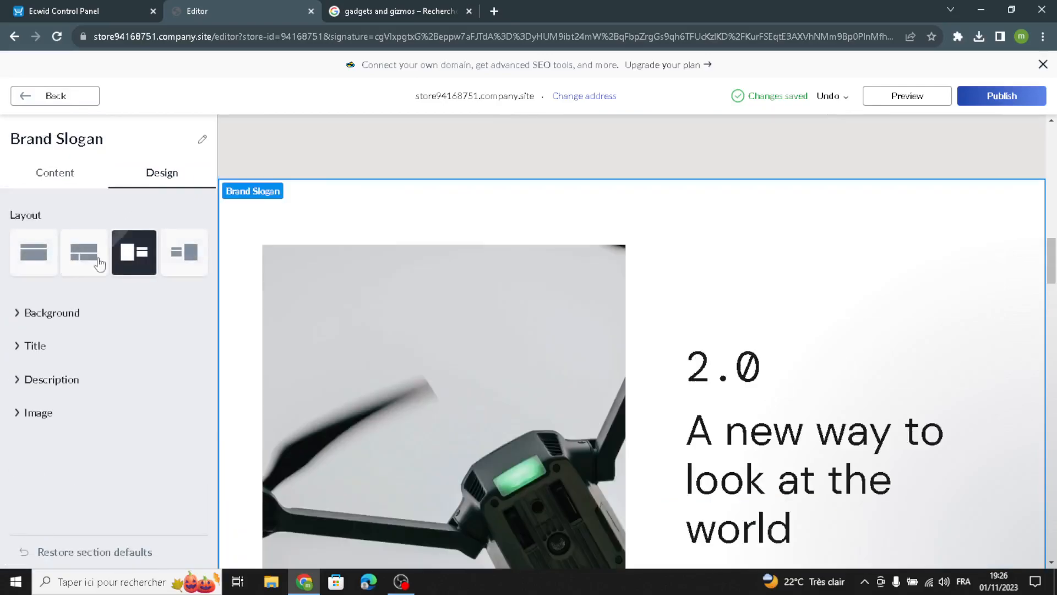
left_click(32, 270)
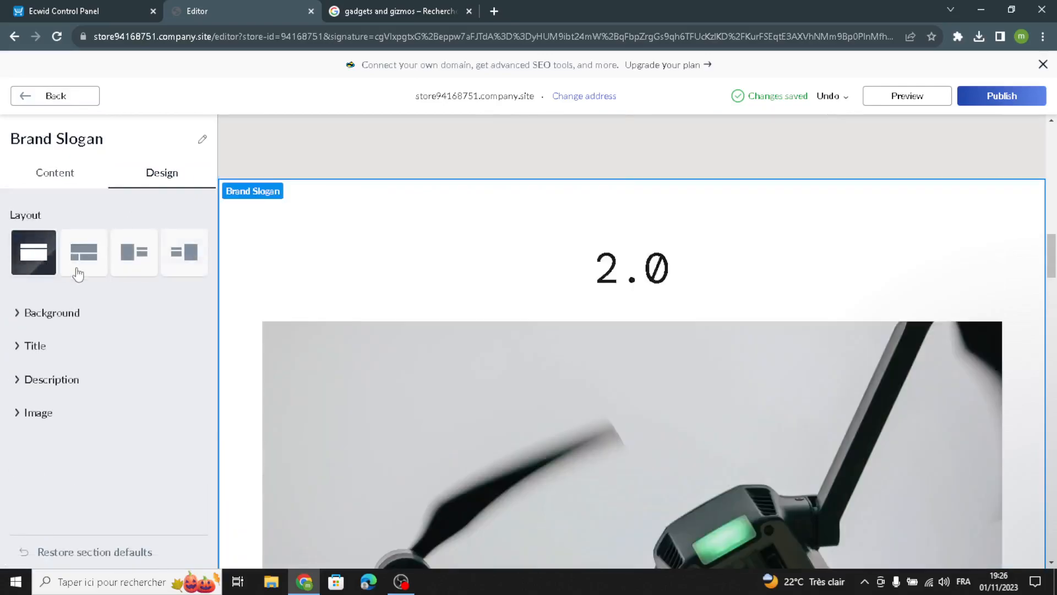
left_click(58, 97)
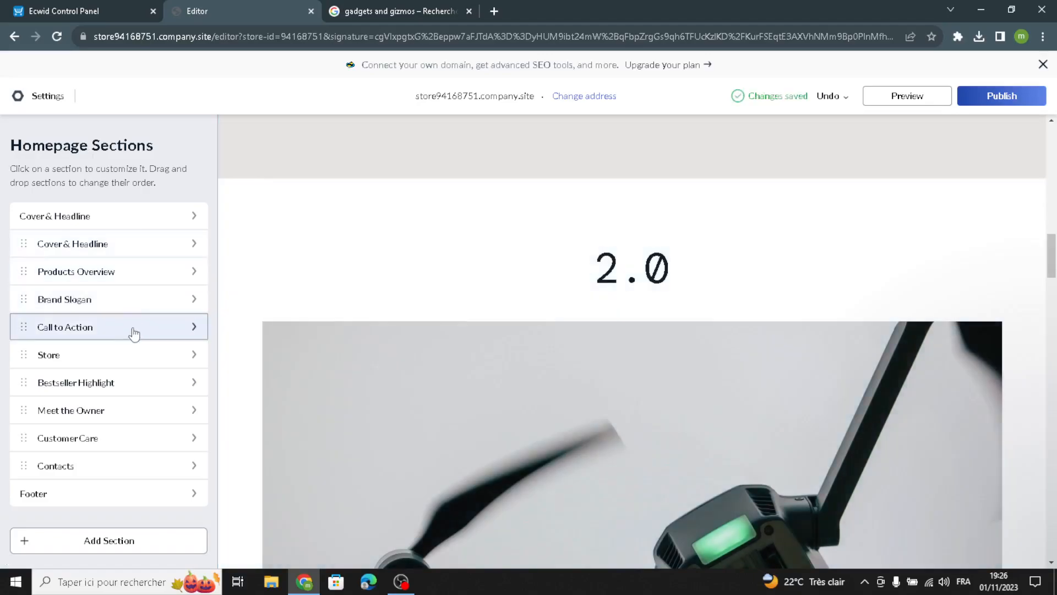
Remove the title text "Horizon 1.8" from the Call to Action section.
left_click(132, 327)
left_click(71, 376)
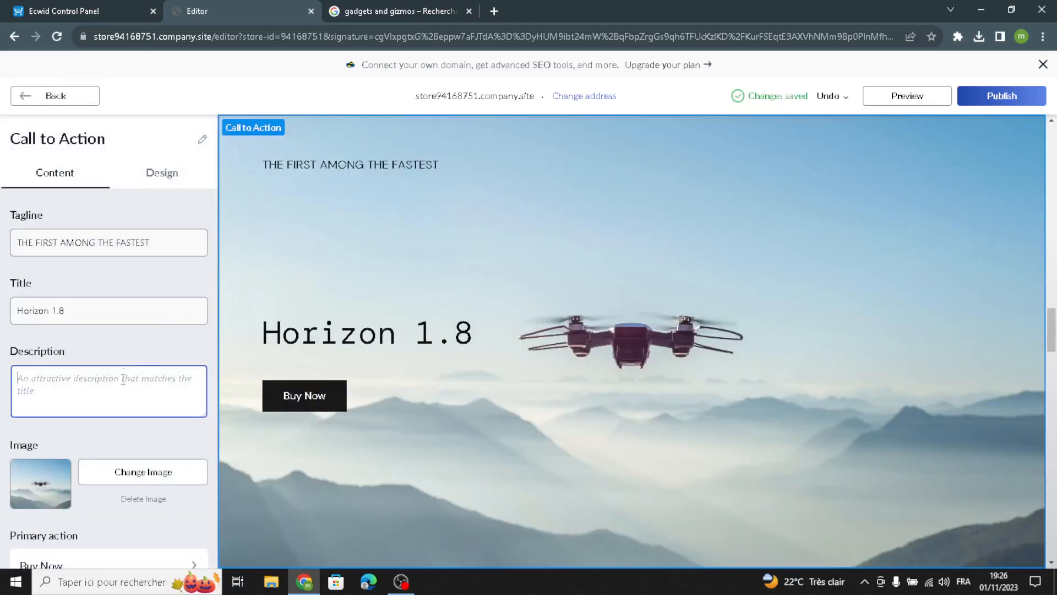
left_click_drag(111, 322, 16, 321)
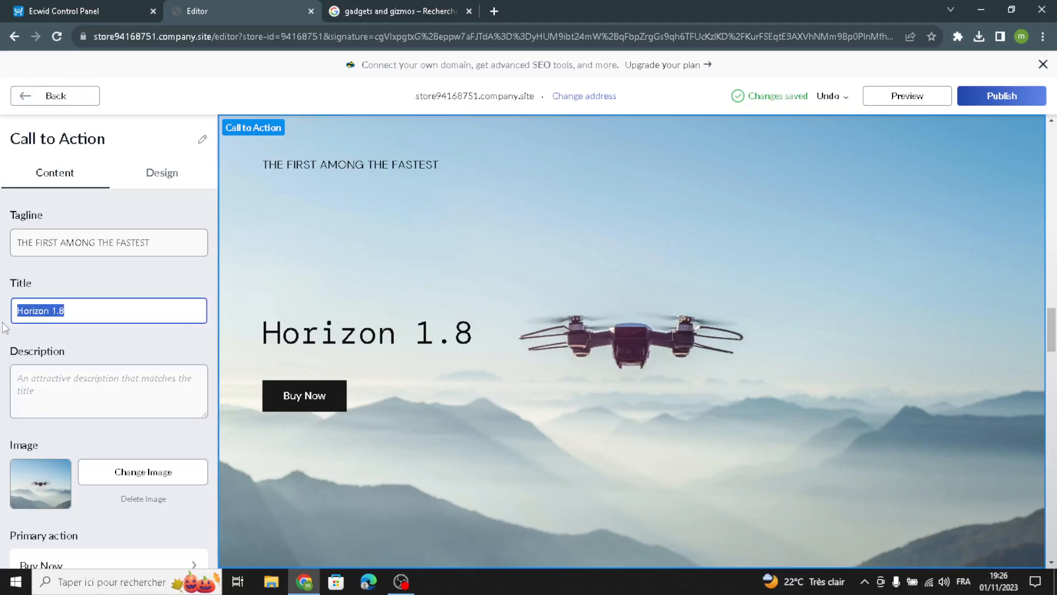
key("BackSpace")
scroll(12, 300, "down", 3)
scroll(122, 165, "up", 3)
Change the Call to Action section to the layout with a centered image and the button below it.
left_click(149, 176)
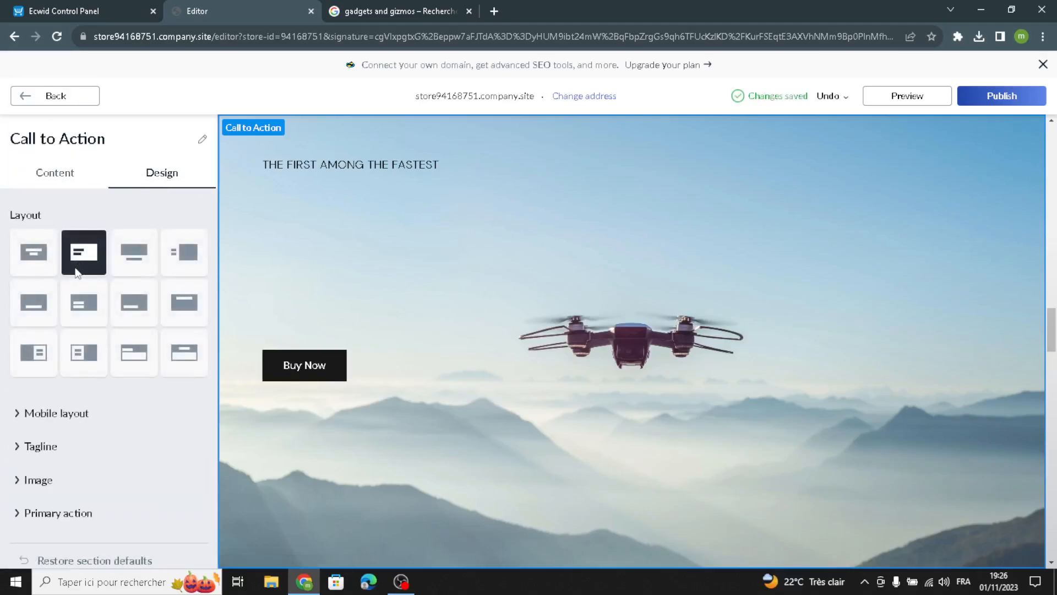
left_click(182, 254)
left_click(145, 262)
scroll(146, 263, "down", 1)
scroll(146, 296, "up", 1)
scroll(145, 295, "down", 1)
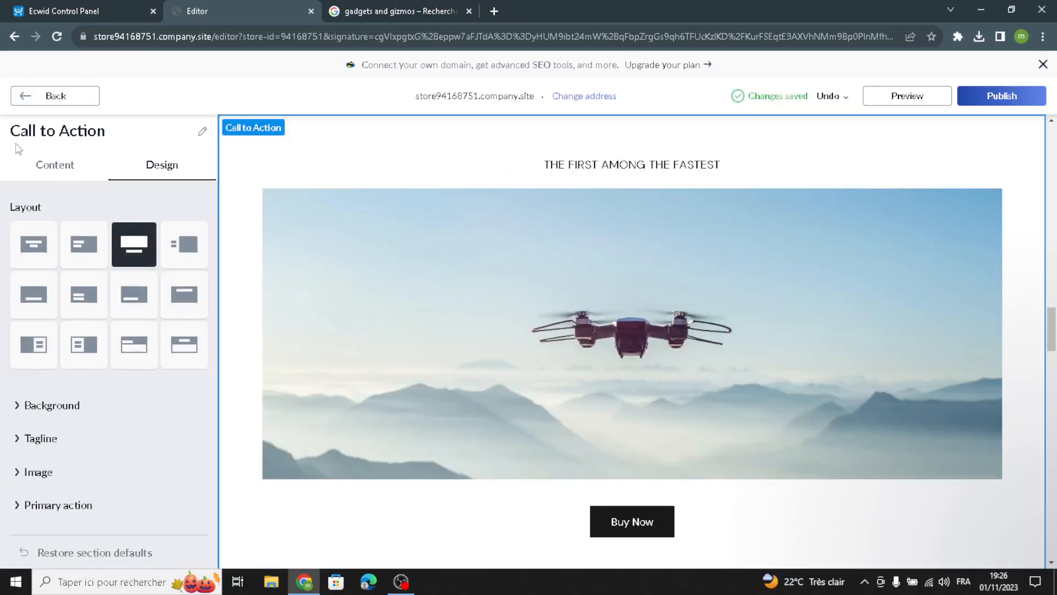
left_click(54, 100)
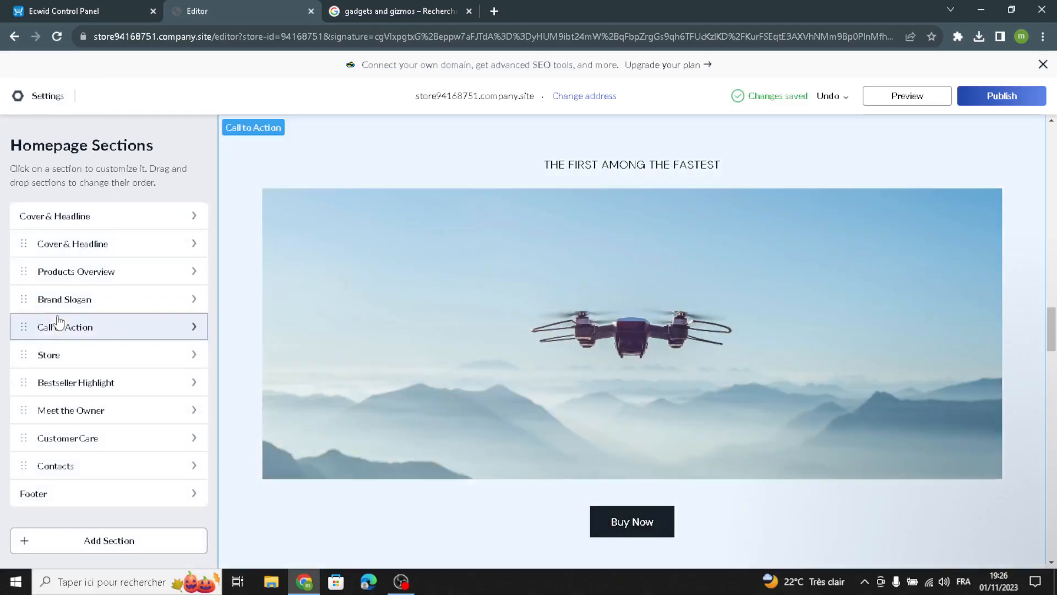
Open the Store section, switch to the Ecwid control panel and start a new product in the catalog.
left_click(94, 354)
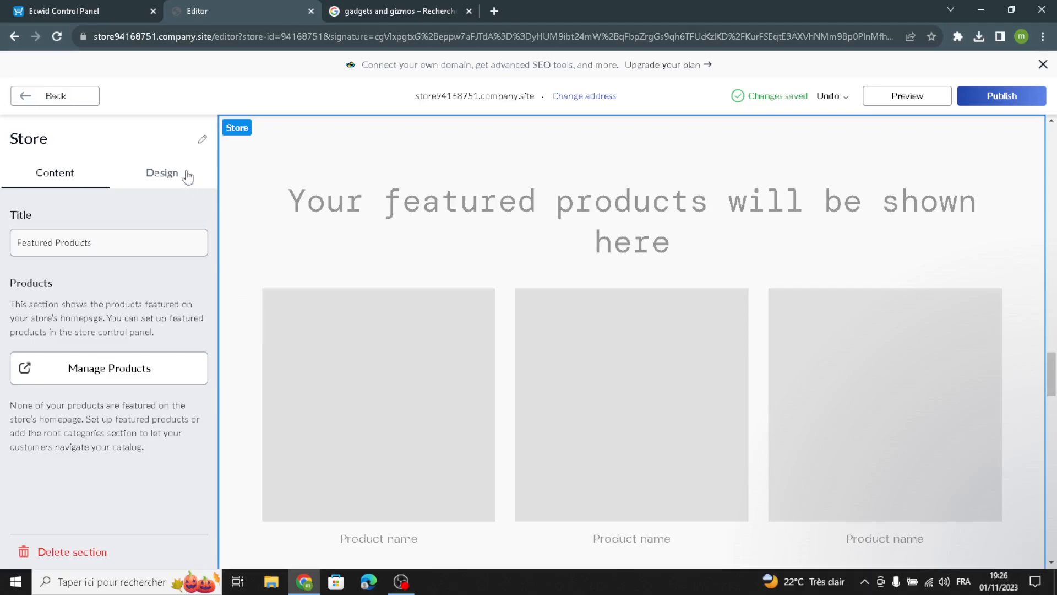
left_click(42, 6)
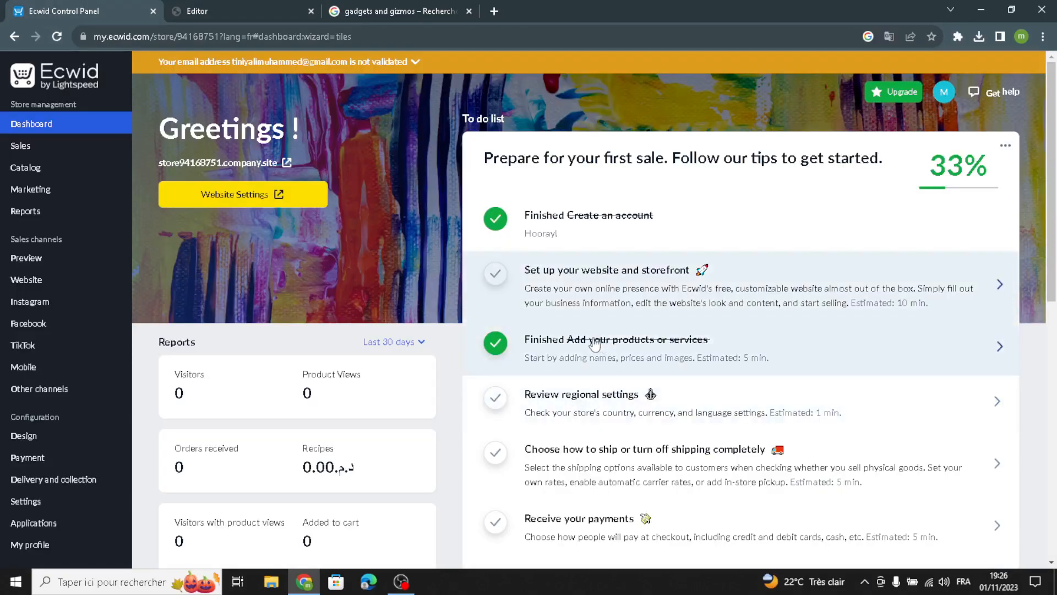
left_click(590, 359)
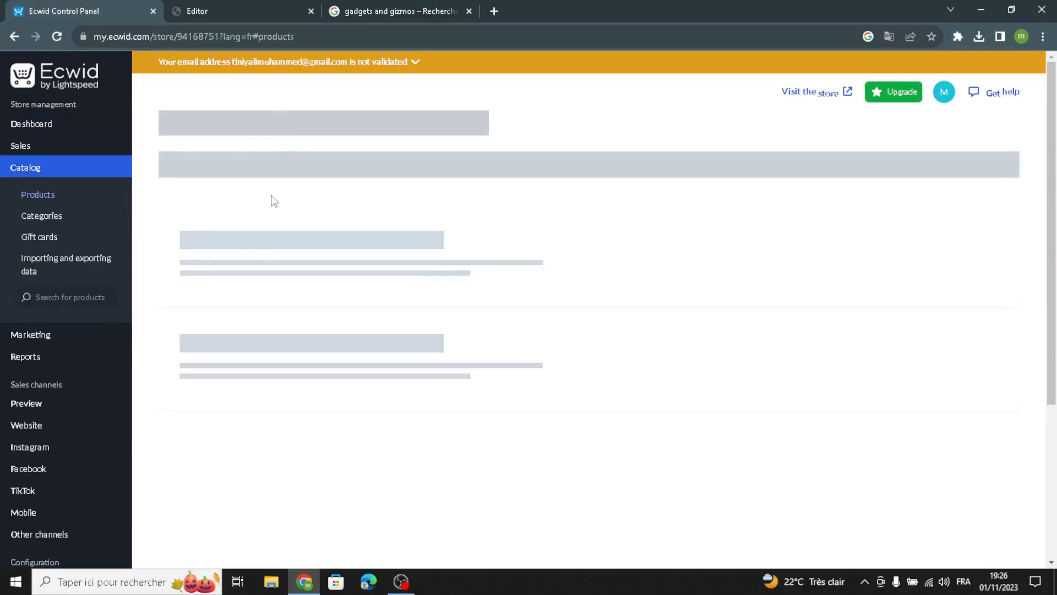
left_click(218, 163)
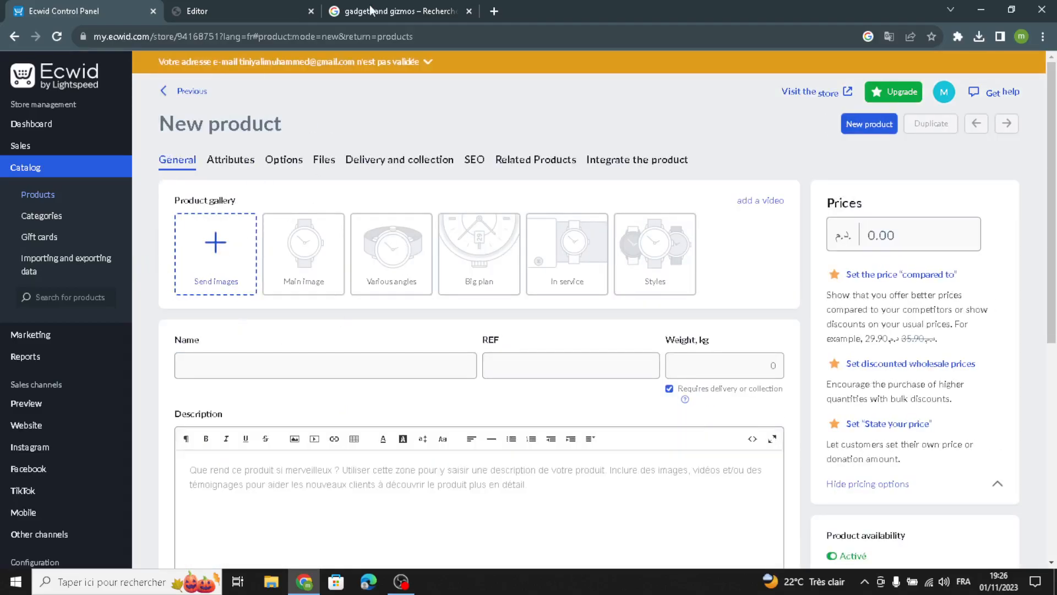
Save the black game controller picture from the Google Images results as gadgets-gizmos-3d-modelling-service.png in Téléchargements.
left_click(432, 9)
scroll(424, 304, "down", 10)
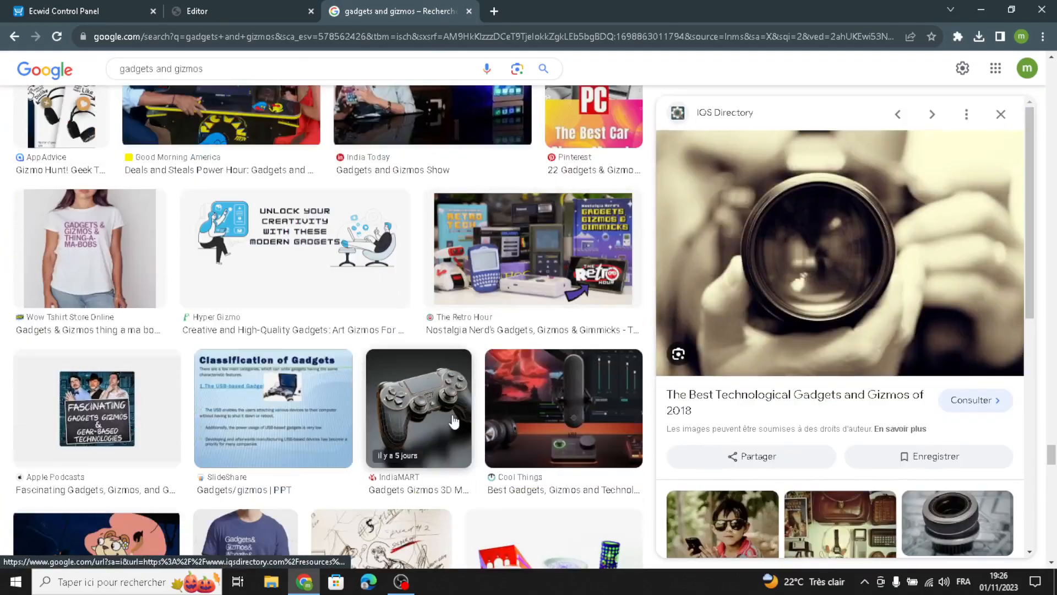
left_click(455, 422)
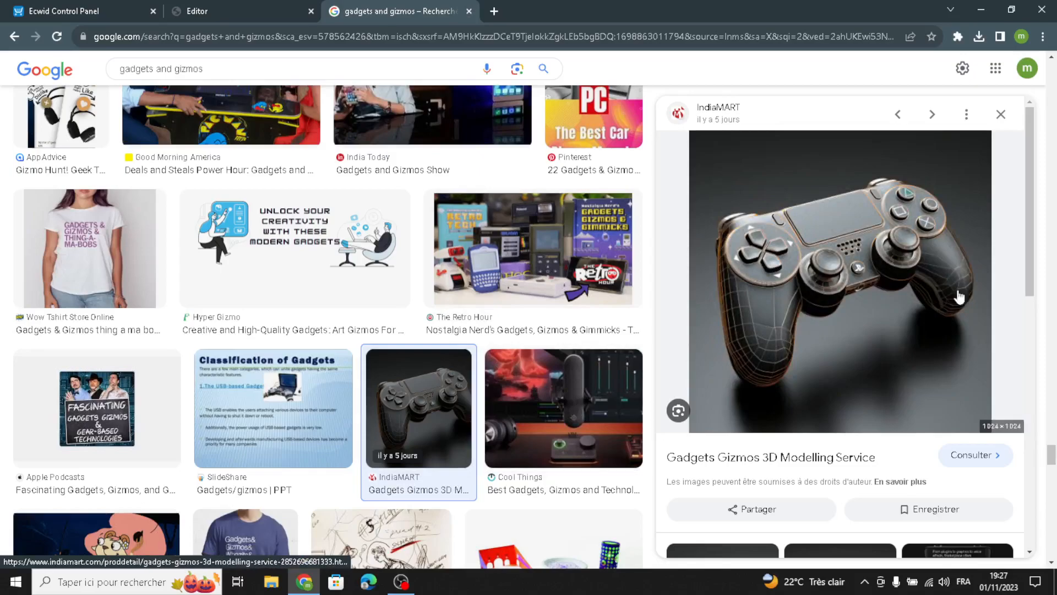
right_click(822, 298)
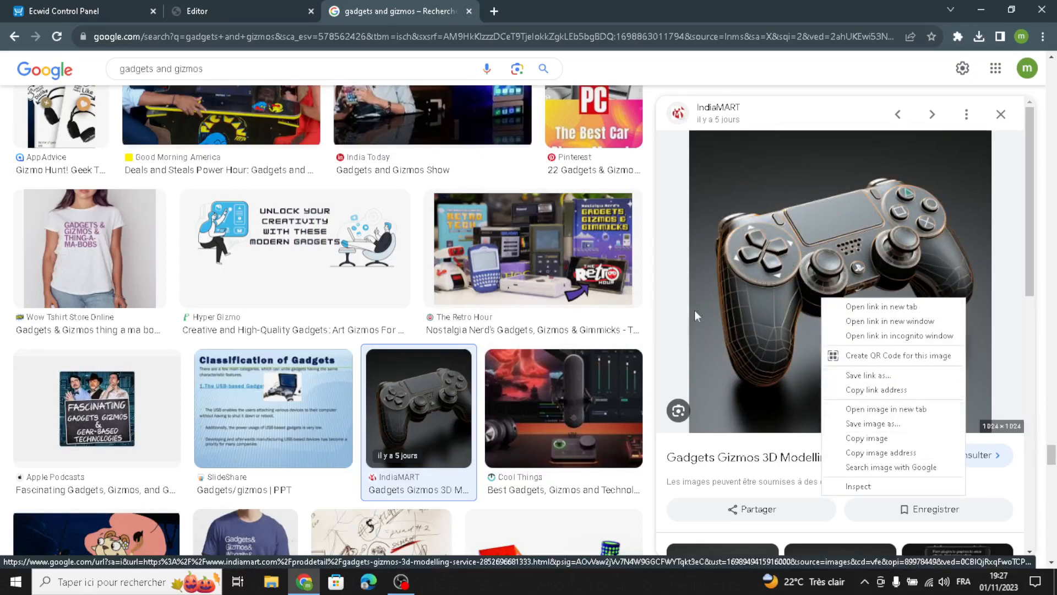
left_click(865, 423)
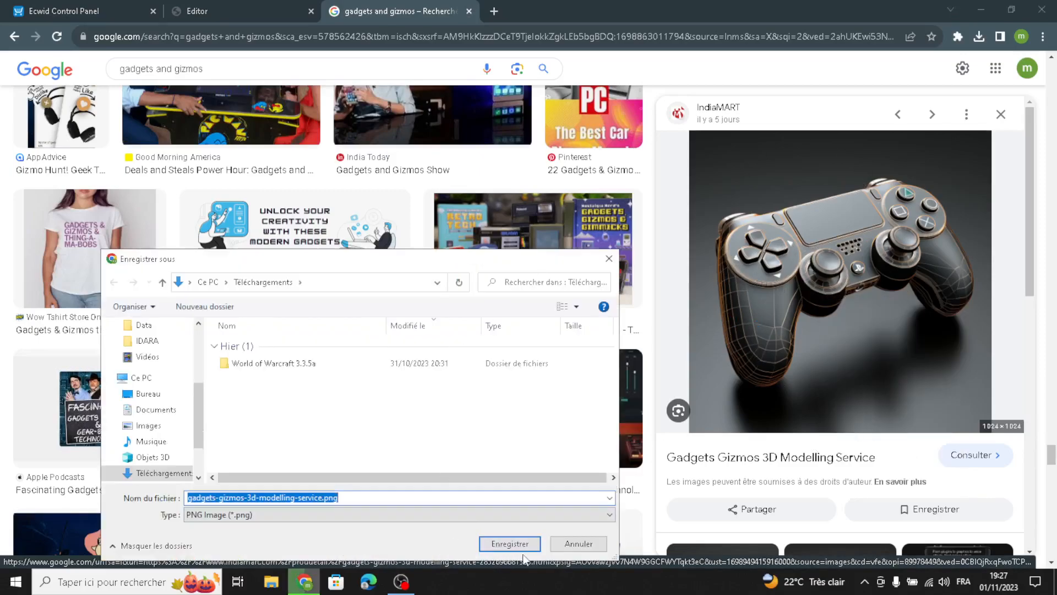
left_click(526, 544)
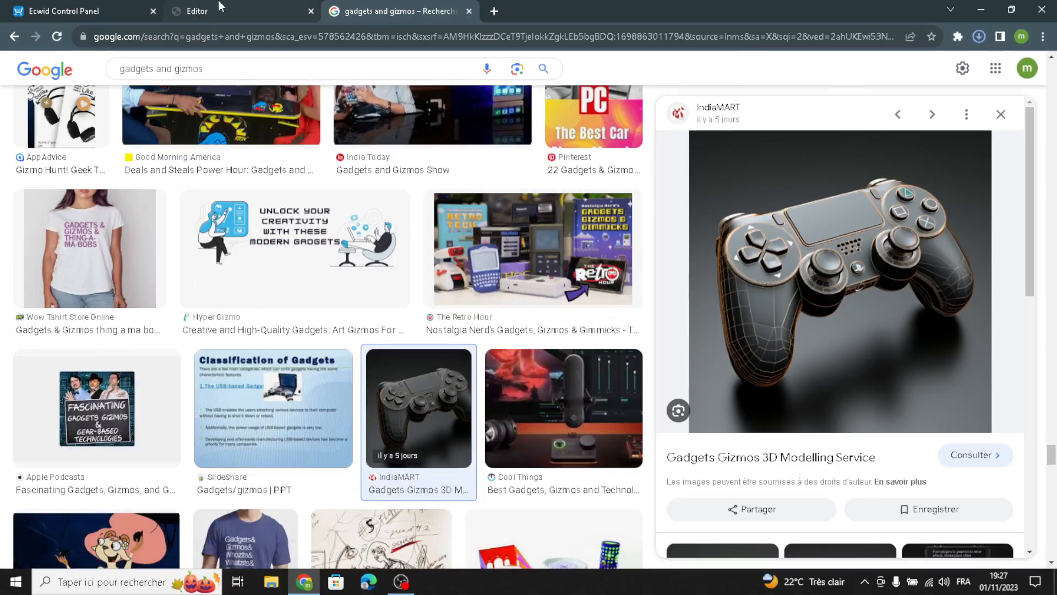
Upload the downloaded gadgets-gizmos-3d-modelling-service image to the new product's gallery in the Ecwid control panel.
left_click(197, 12)
left_click(93, 7)
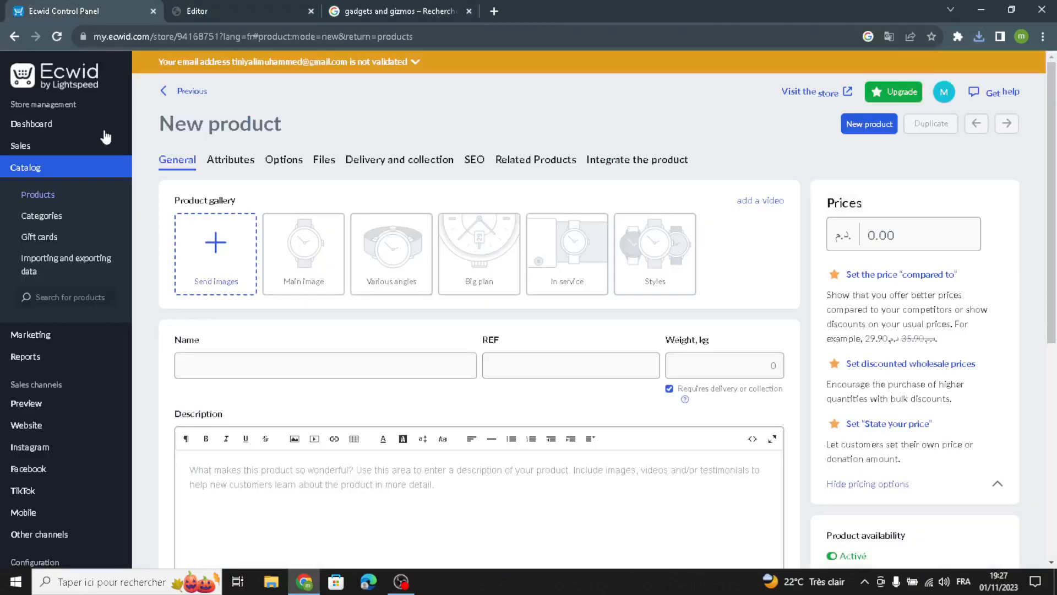
left_click(215, 285)
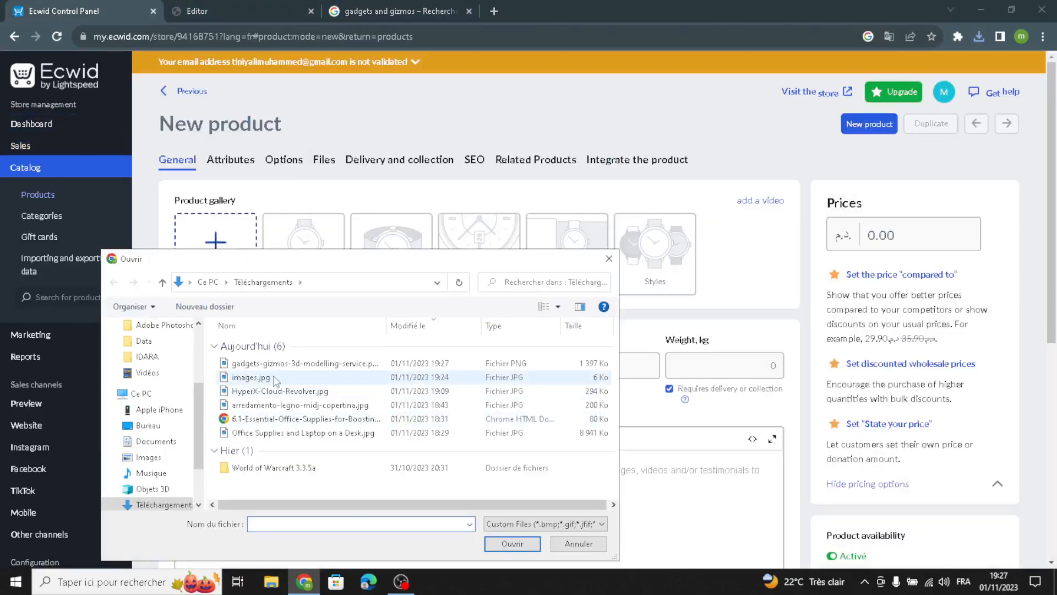
left_click(279, 364)
left_click(512, 543)
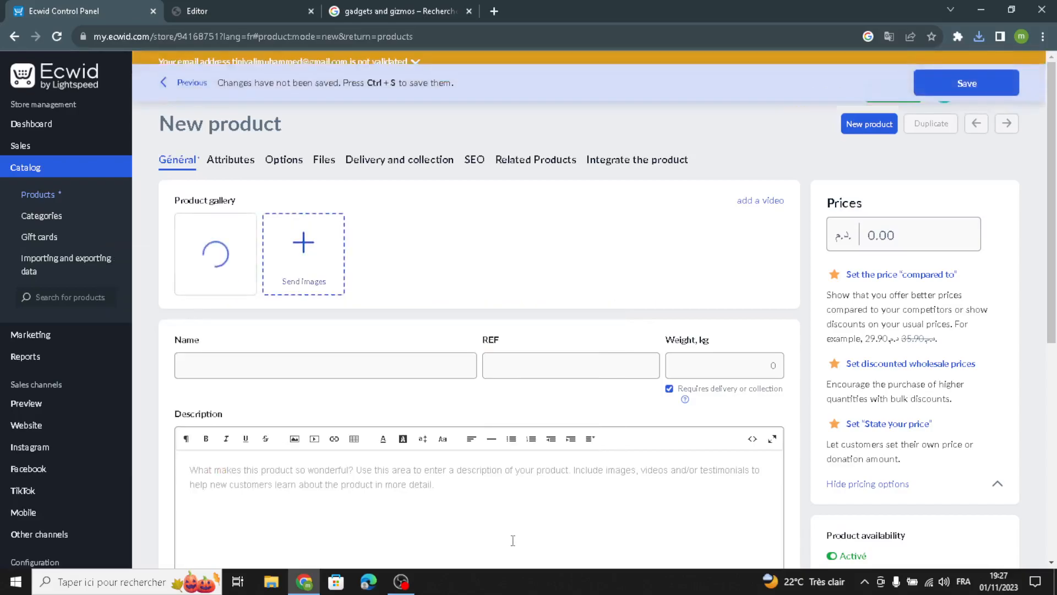
Examine the new product's name, REF, weight, price and description fields and the optional ribbon and brief description settings.
left_click(254, 368)
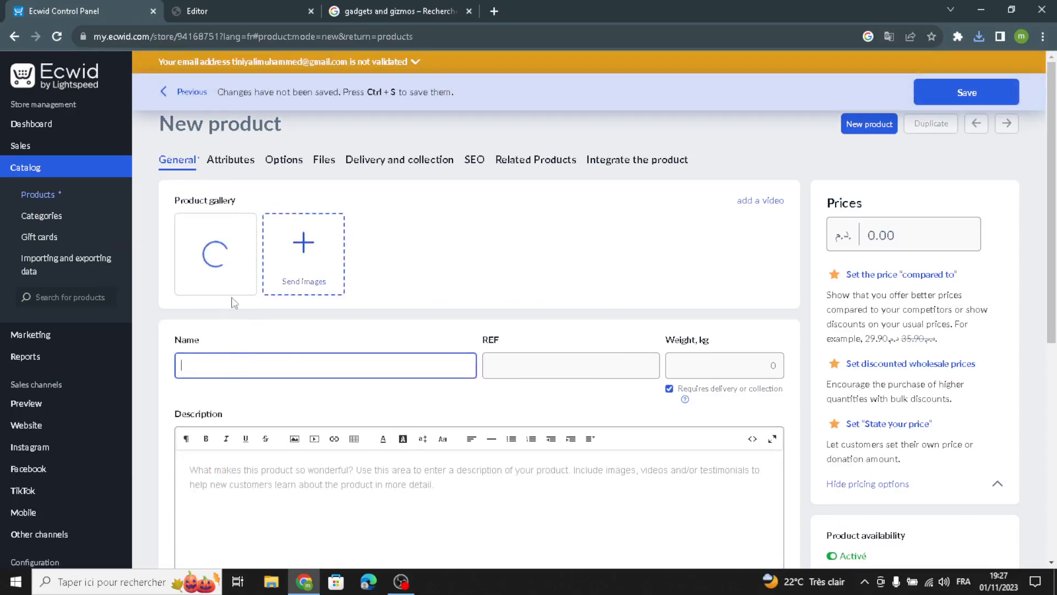
left_click(550, 370)
left_click(685, 365)
left_click(911, 234)
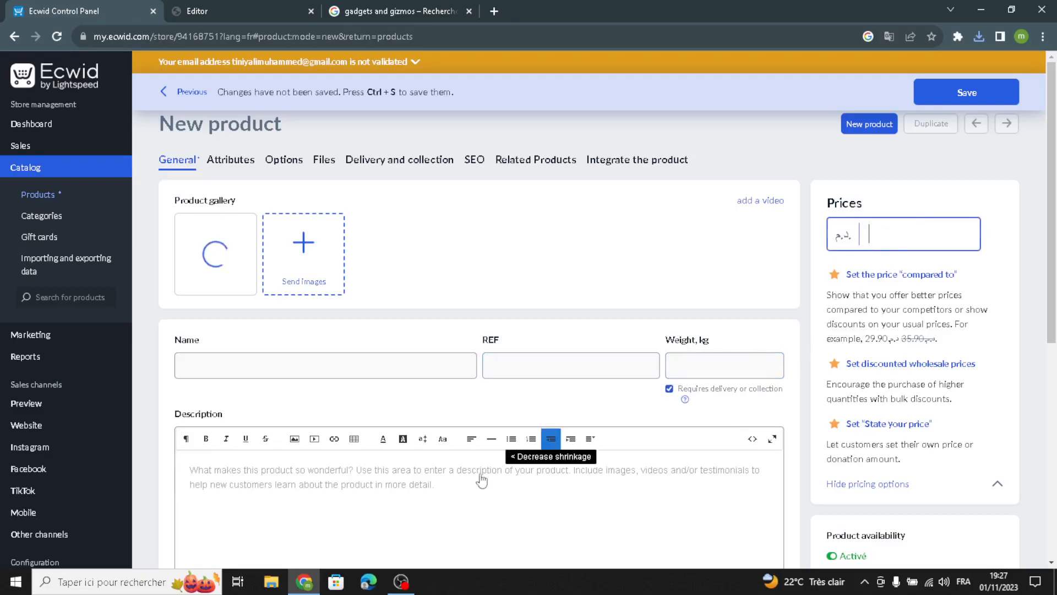
left_click(403, 498)
scroll(293, 459, "down", 3)
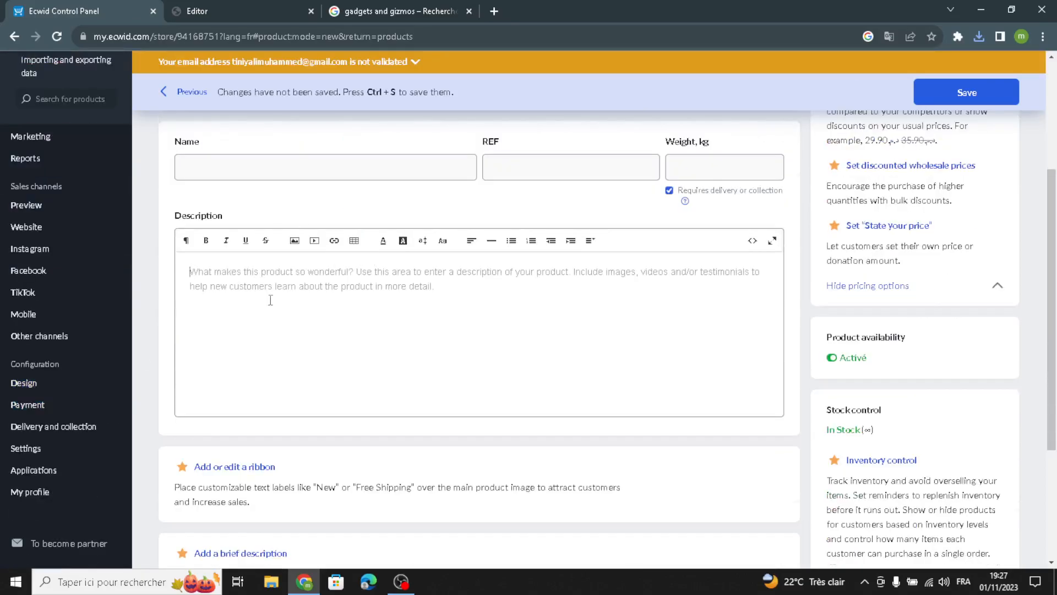
scroll(308, 308, "up", 2)
scroll(354, 416, "down", 3)
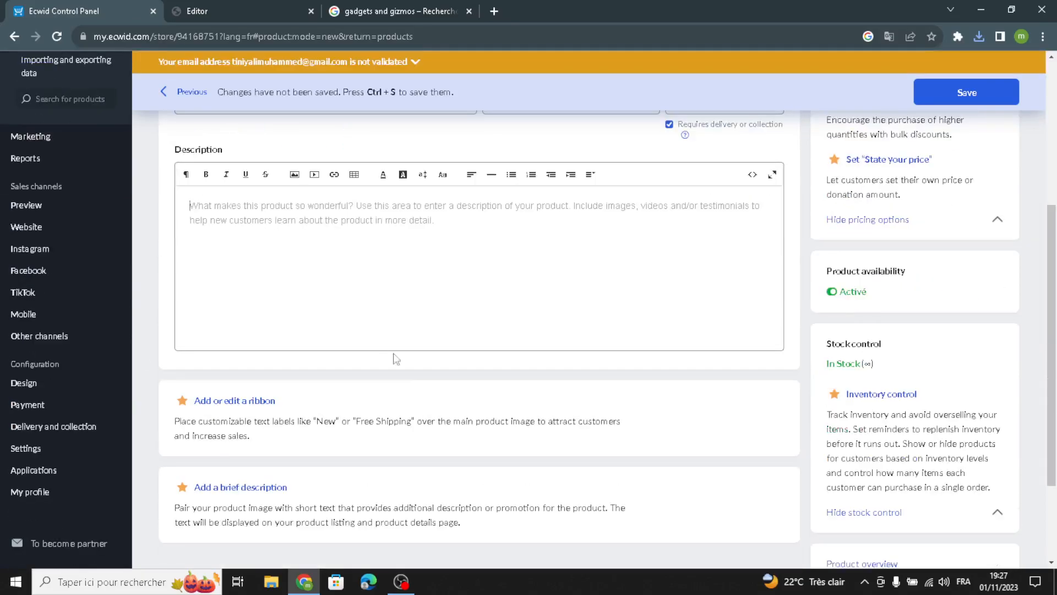
scroll(406, 373, "up", 4)
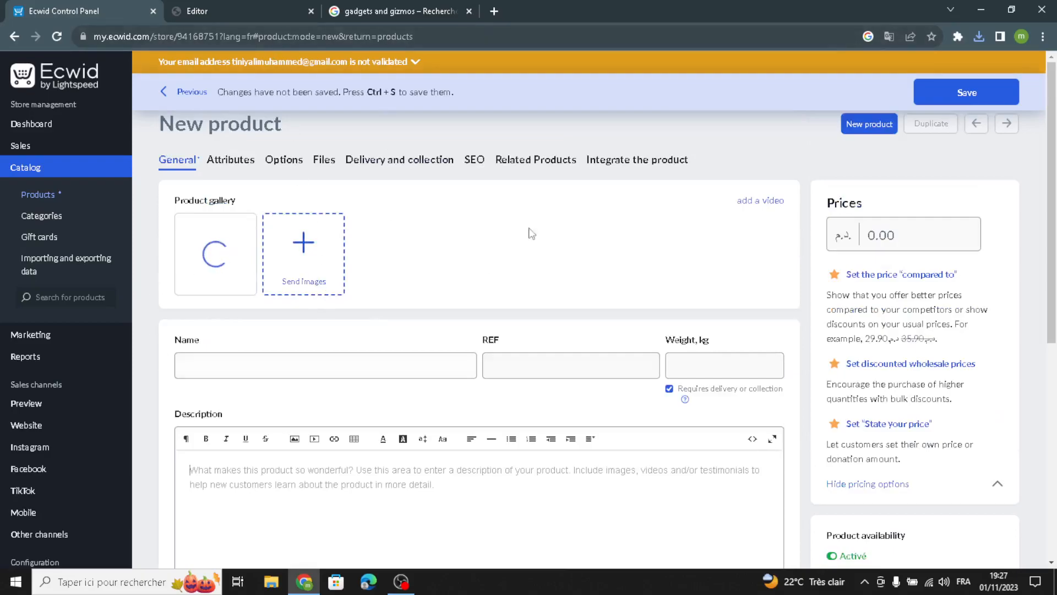
Examine the Store section's background style setting in the site editor and check the new product's image upload.
left_click(195, 7)
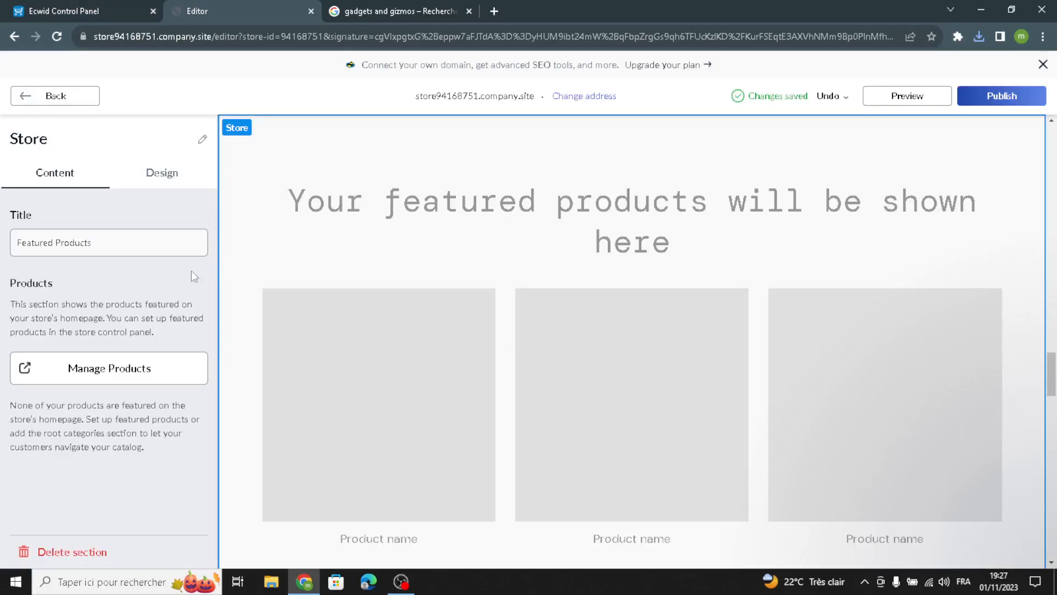
left_click(132, 176)
left_click(70, 227)
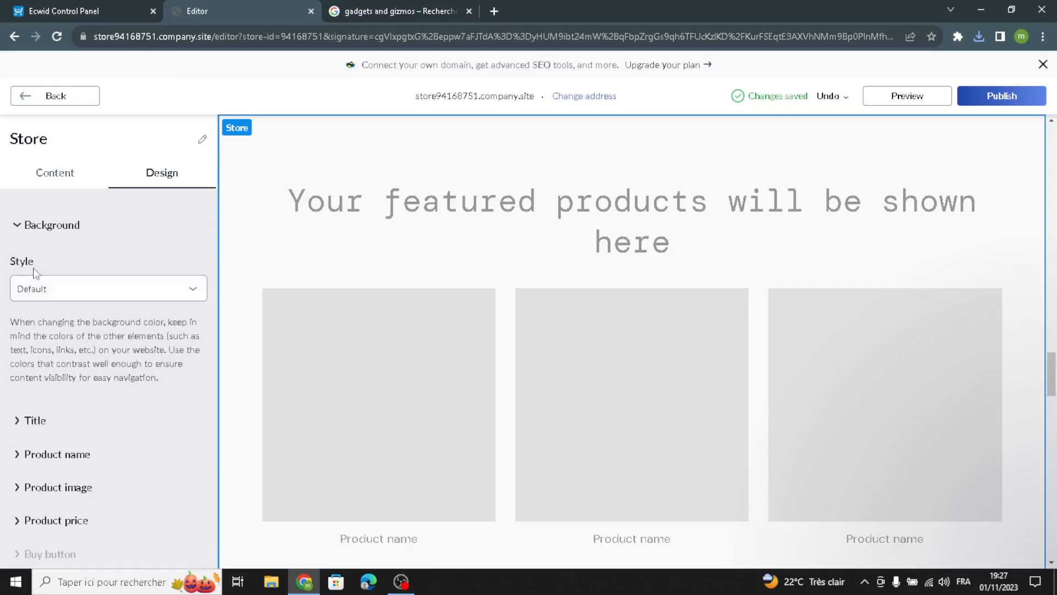
left_click(20, 7)
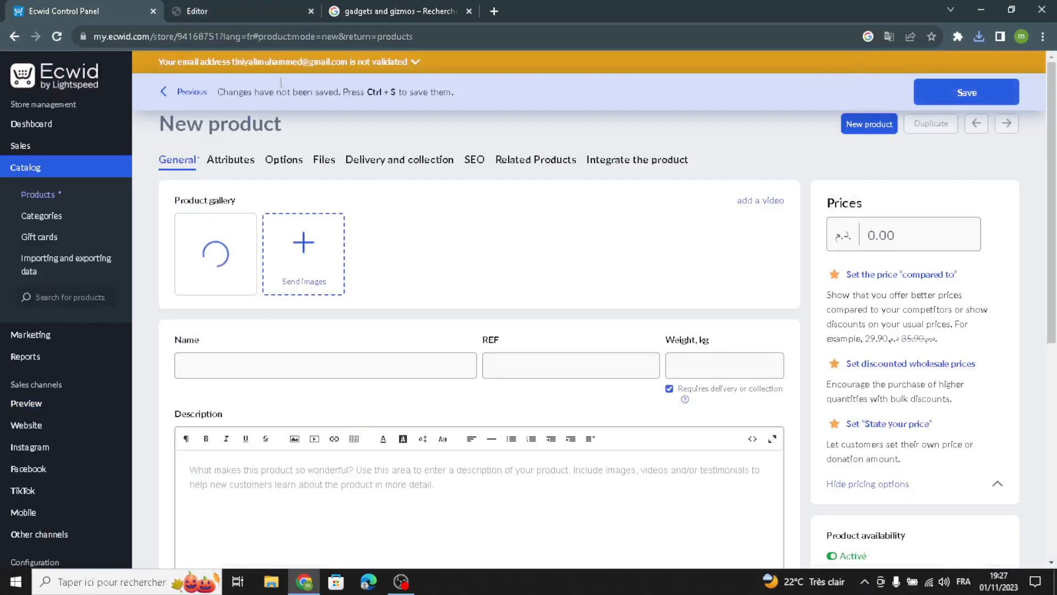
left_click(245, 7)
left_click(50, 97)
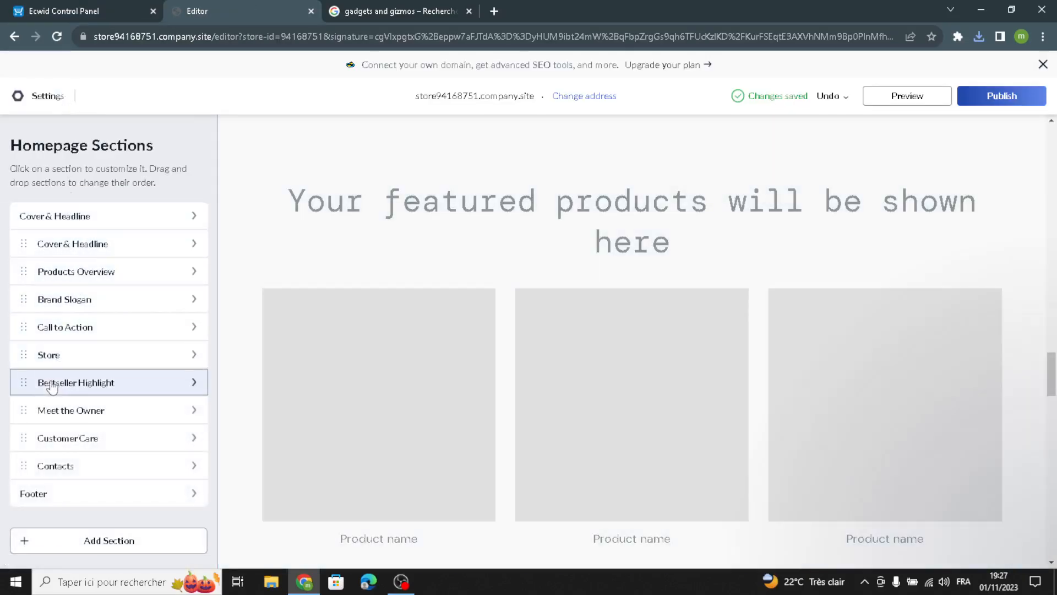
Review the Bestseller Highlight section's description and switch the section to the layout with centered text in a colored box beside the image.
left_click(54, 386)
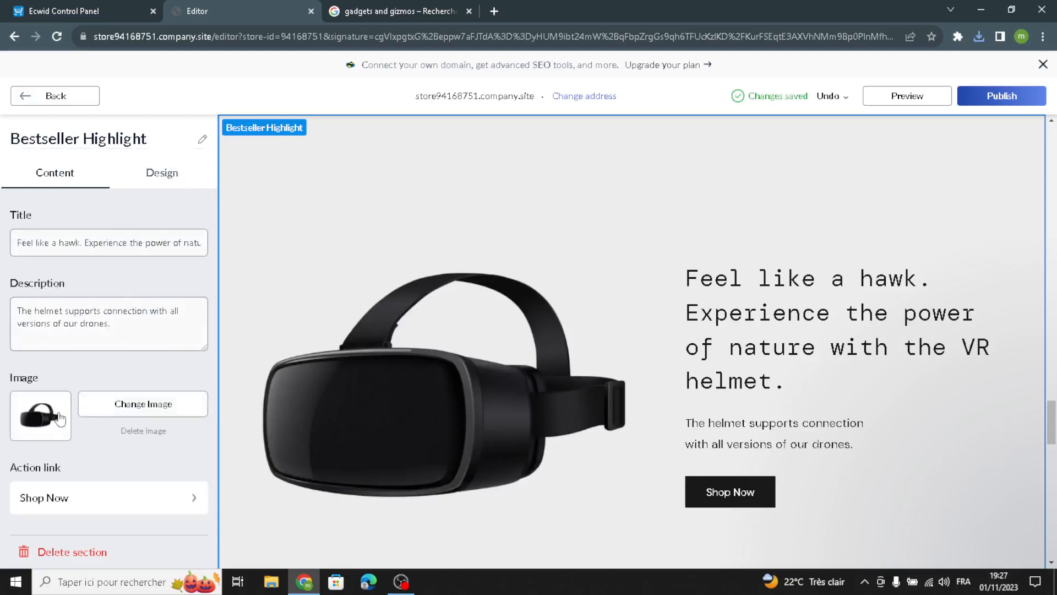
left_click_drag(121, 333, 3, 305)
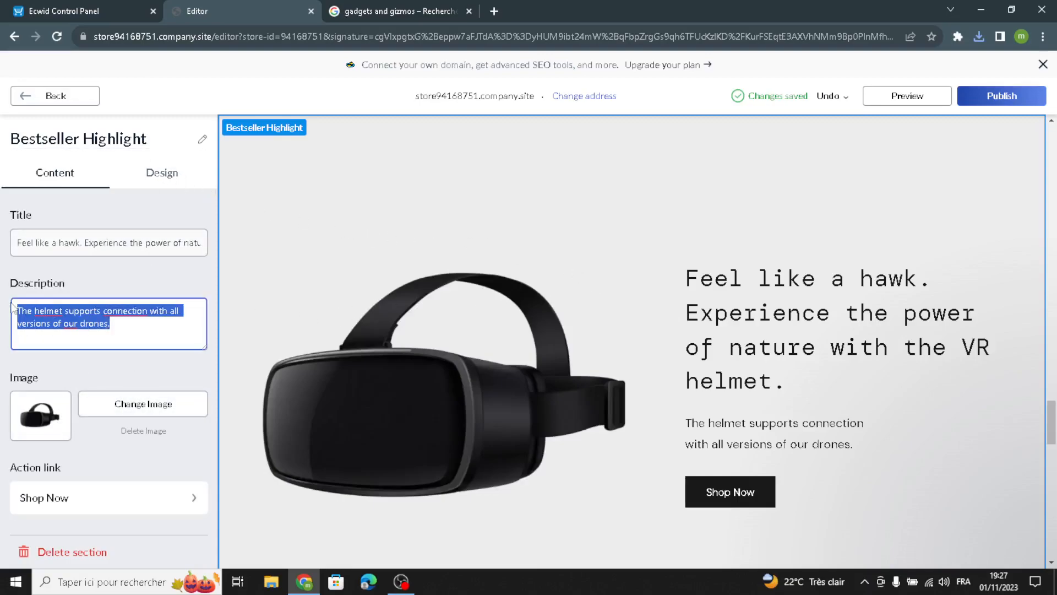
left_click(125, 334)
left_click_drag(127, 333, 3, 283)
left_click(153, 335)
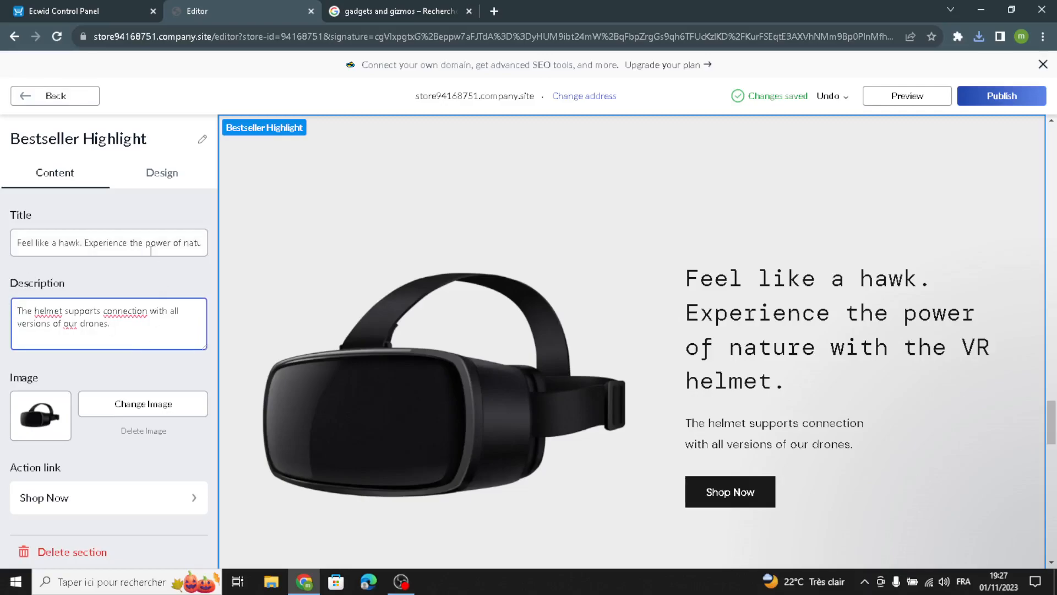
left_click(157, 174)
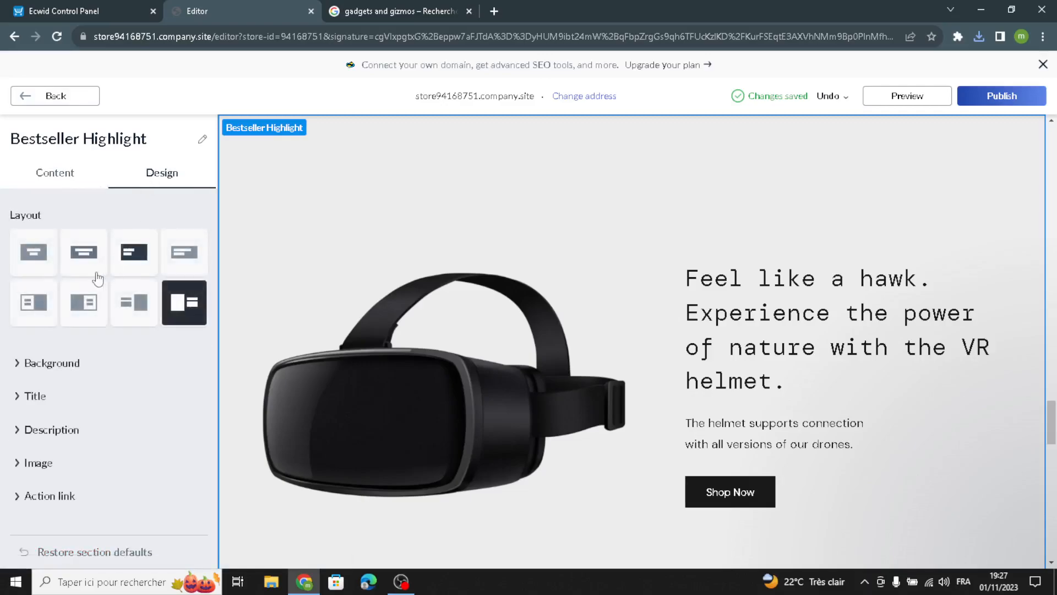
left_click(94, 314)
scroll(176, 440, "down", 1)
scroll(176, 439, "up", 1)
left_click(58, 97)
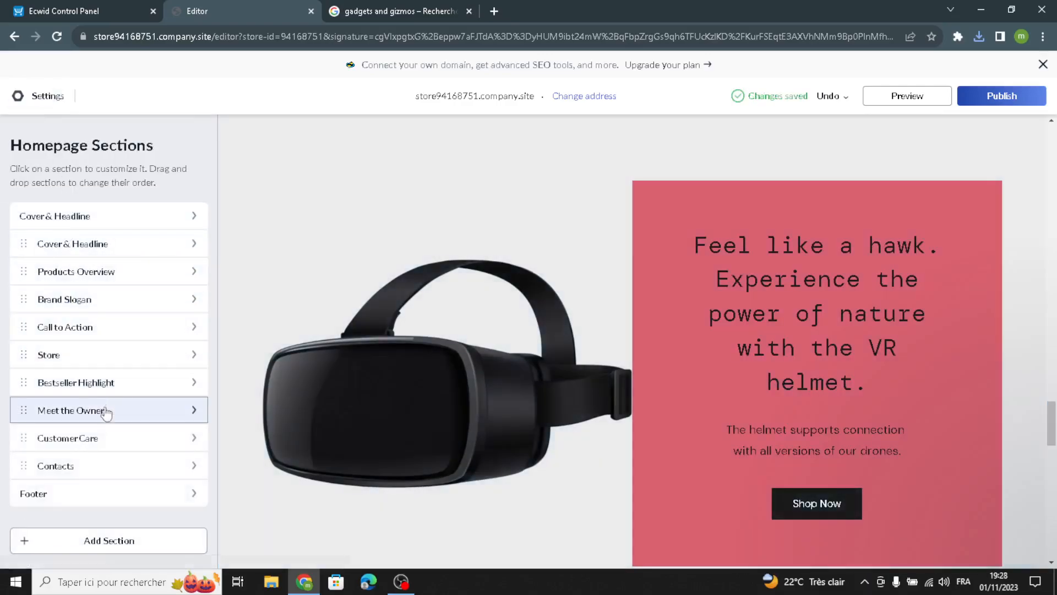
Change the Meet the Owner section to the layout with the title above the description and the subtitle in a column on the right.
left_click(106, 411)
left_click_drag(83, 501, 11, 320)
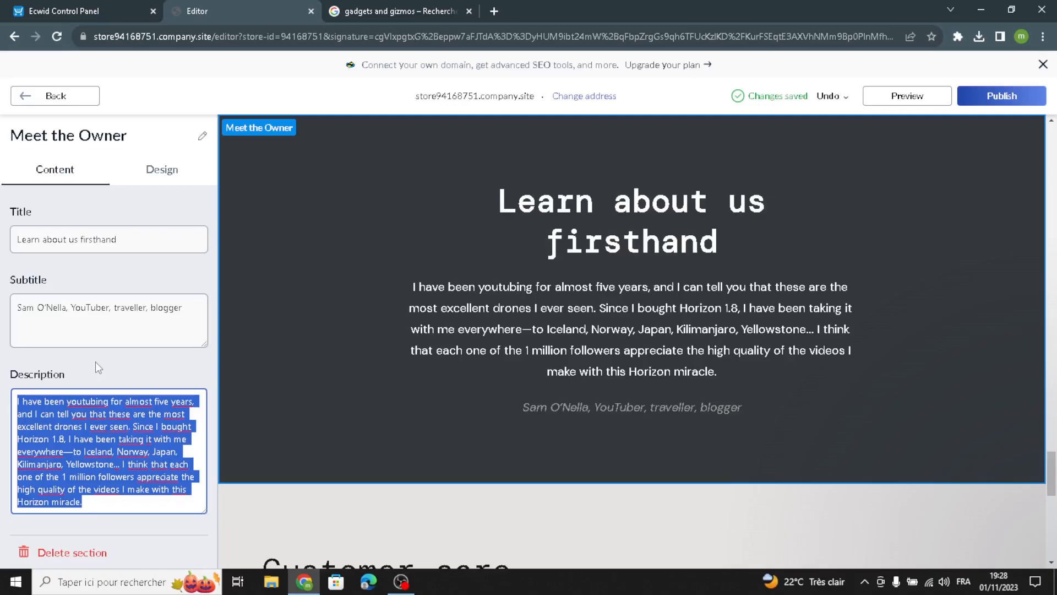
left_click(157, 181)
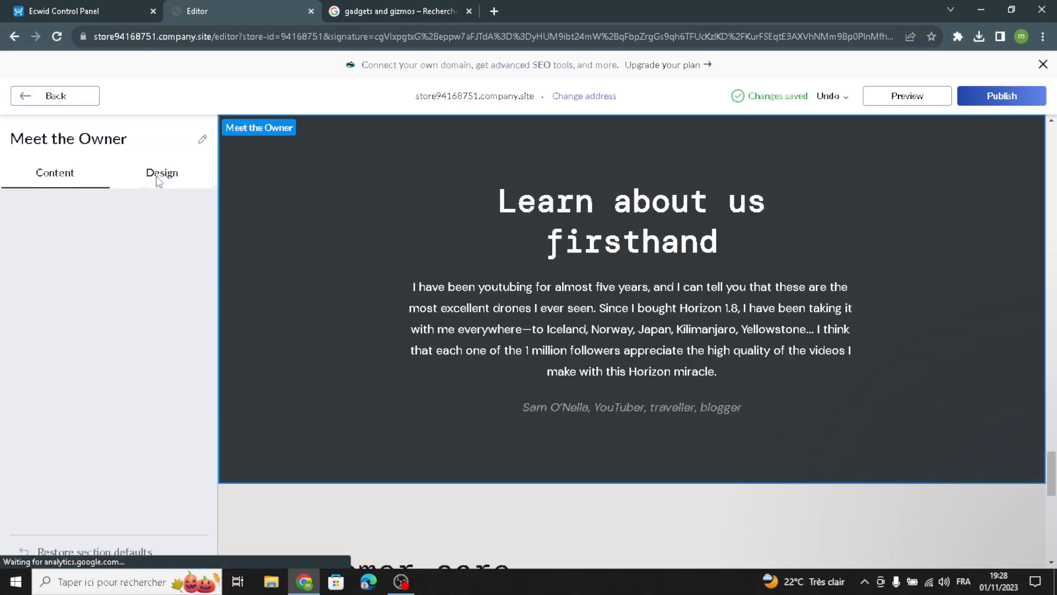
left_click(66, 266)
left_click(177, 258)
left_click(135, 264)
left_click(45, 99)
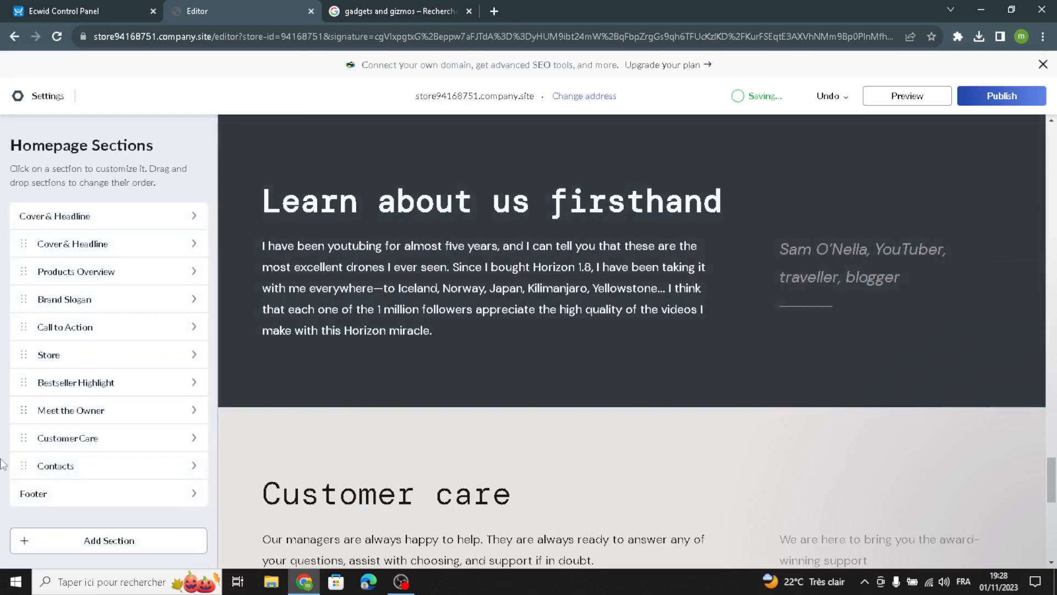
Change the Customer Care section to the layout with title and subtitle on the left and the description on the right.
left_click(90, 445)
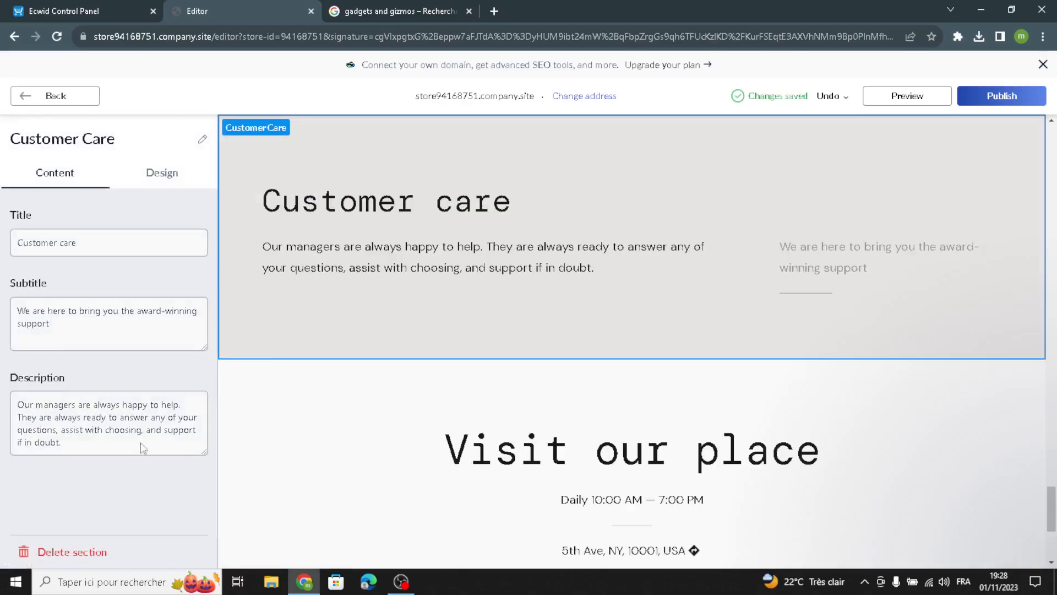
left_click_drag(68, 338, 15, 314)
left_click_drag(101, 438, 3, 410)
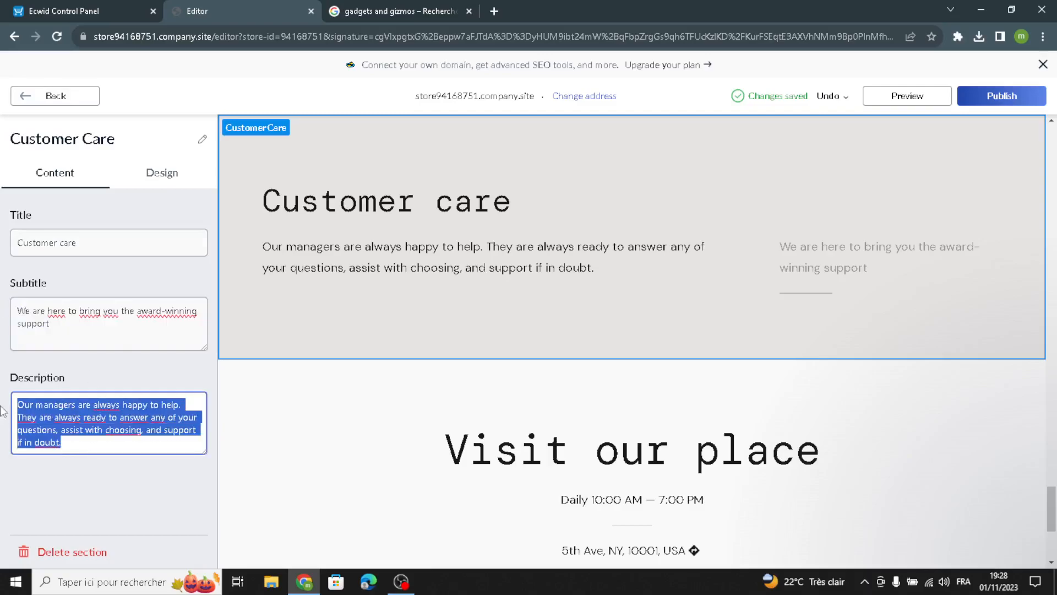
left_click(162, 173)
left_click(54, 267)
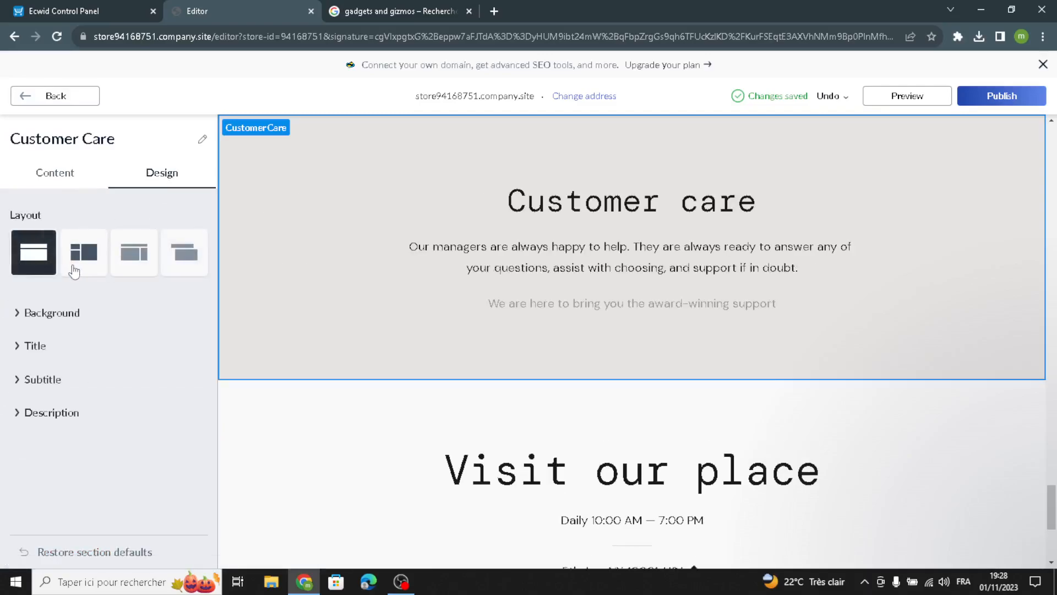
left_click(83, 256)
Set the Customer Care section's solid background color to the gray-blue #9AAAB8.
left_click(44, 315)
left_click(23, 447)
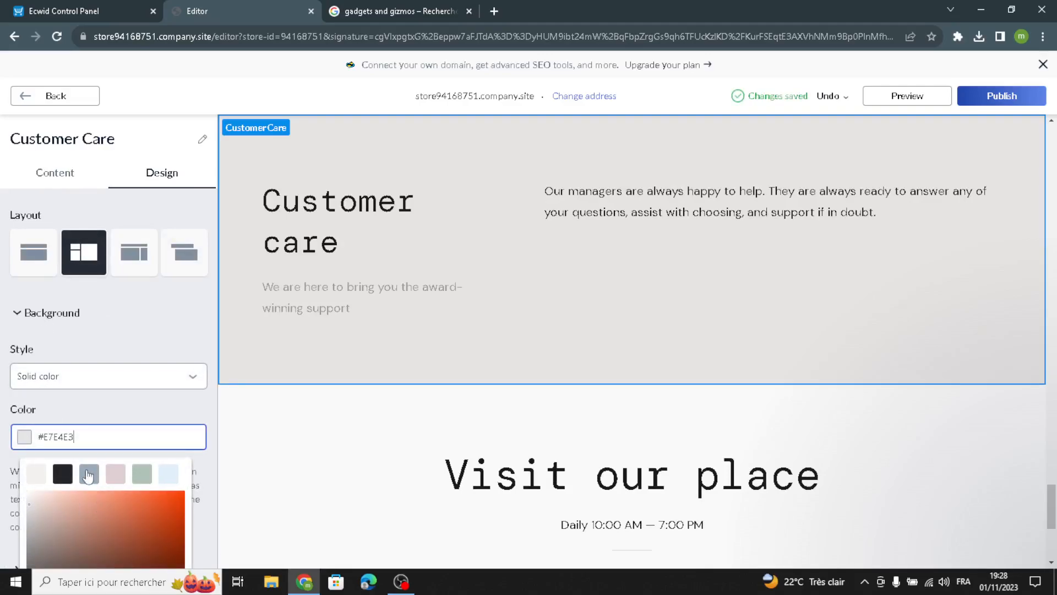
left_click(88, 475)
Set the Customer Care section's subtitle color to the dark #212427.
scroll(83, 427, "down", 3)
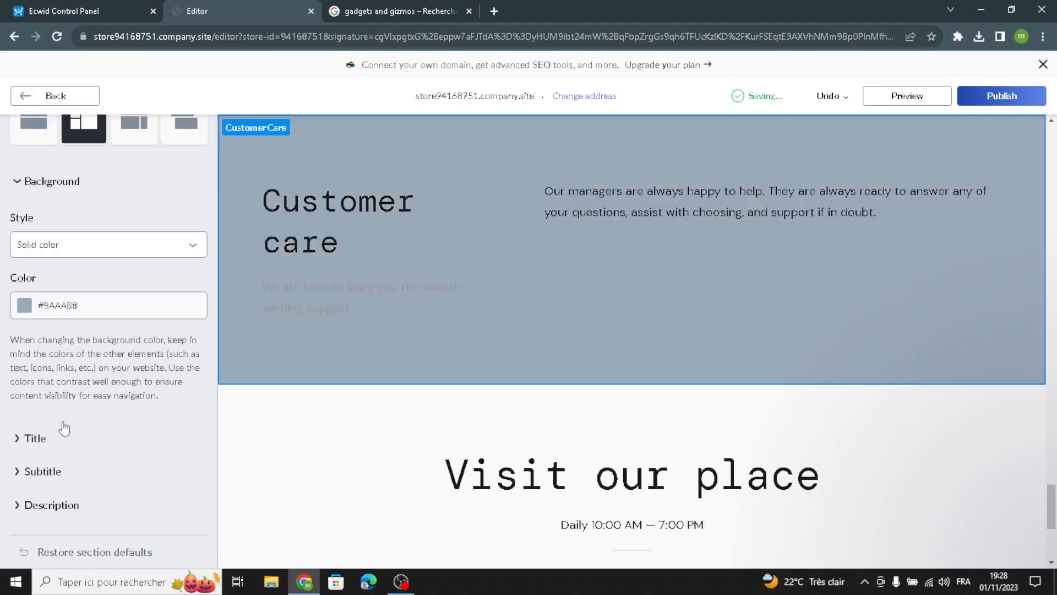
left_click(40, 438)
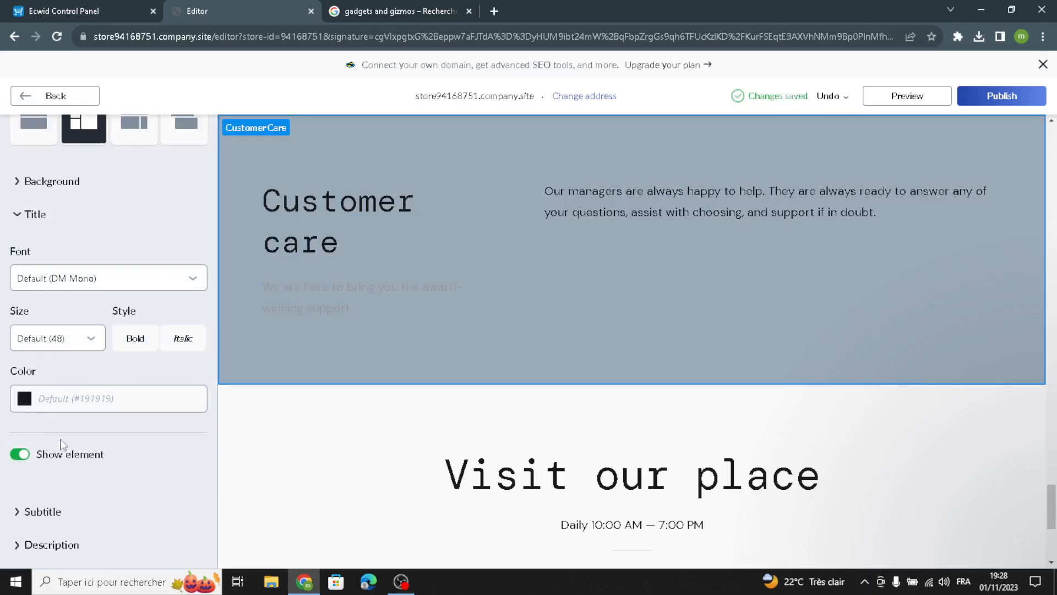
scroll(57, 456, "down", 1)
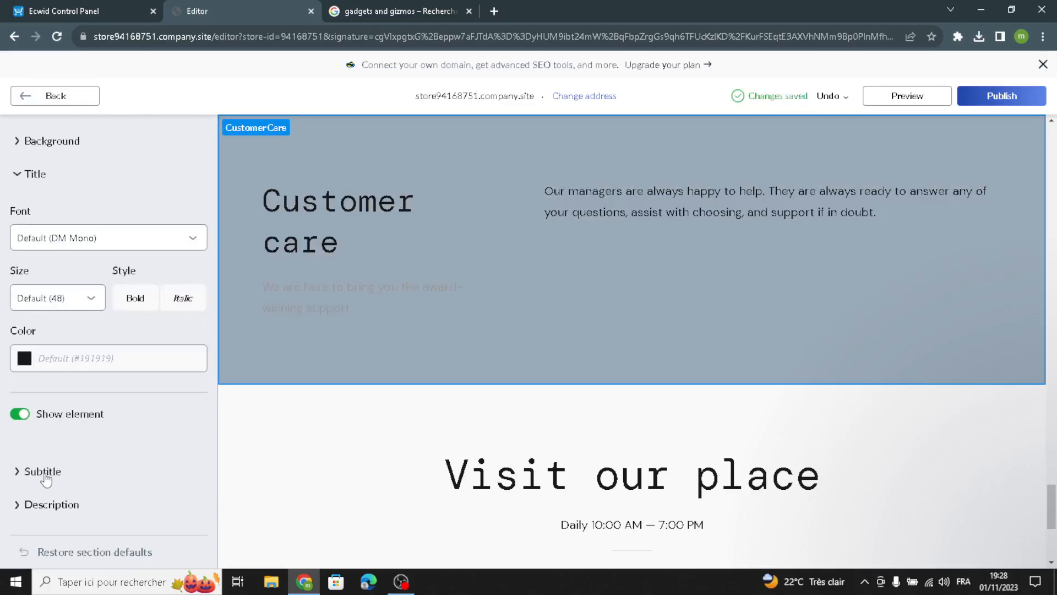
left_click(44, 472)
left_click(33, 399)
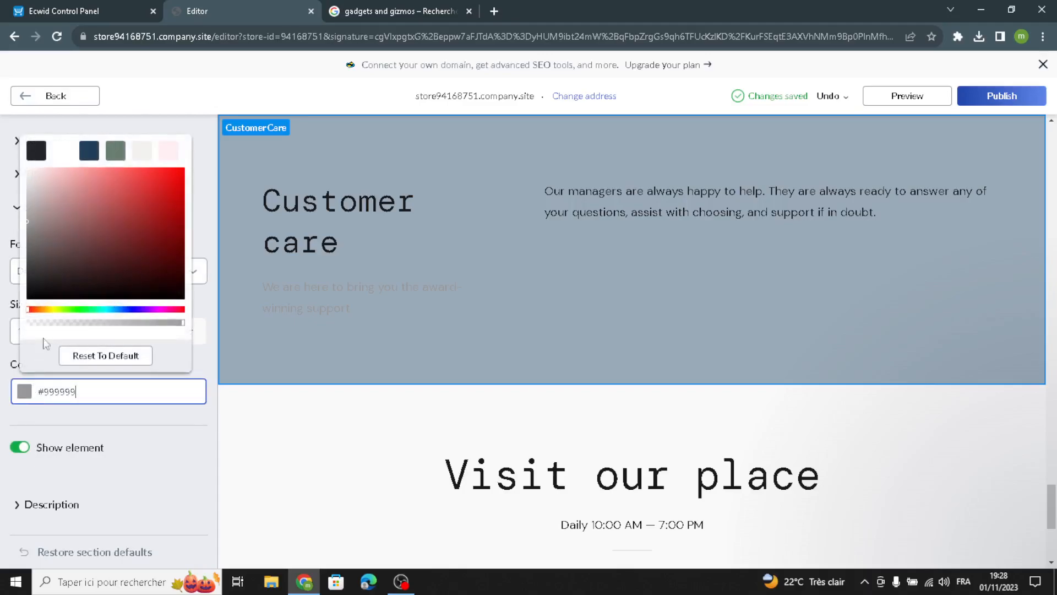
left_click(32, 157)
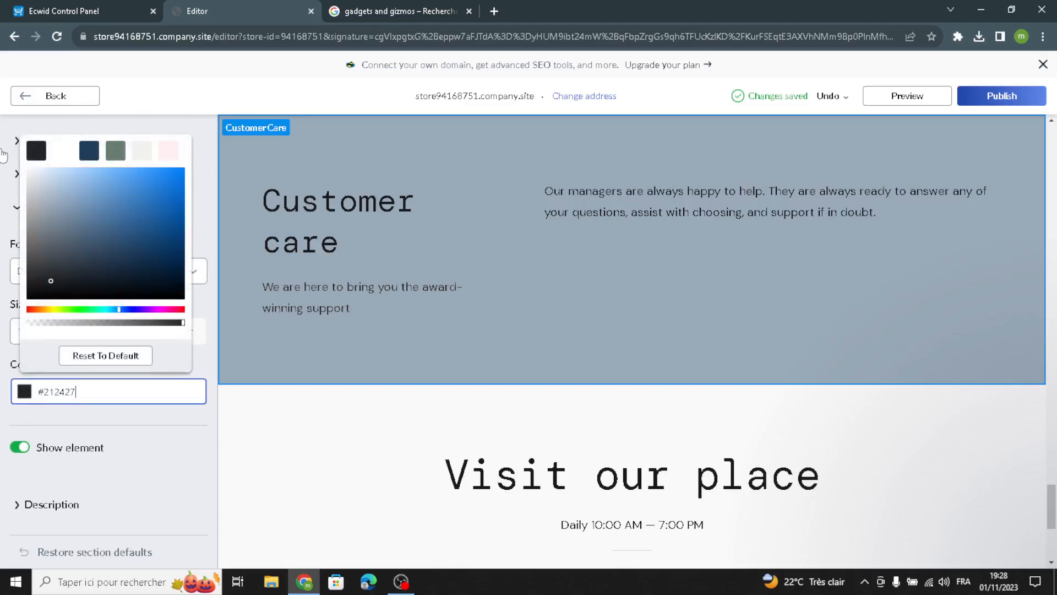
left_click(4, 148)
scroll(108, 229, "up", 3)
left_click(65, 89)
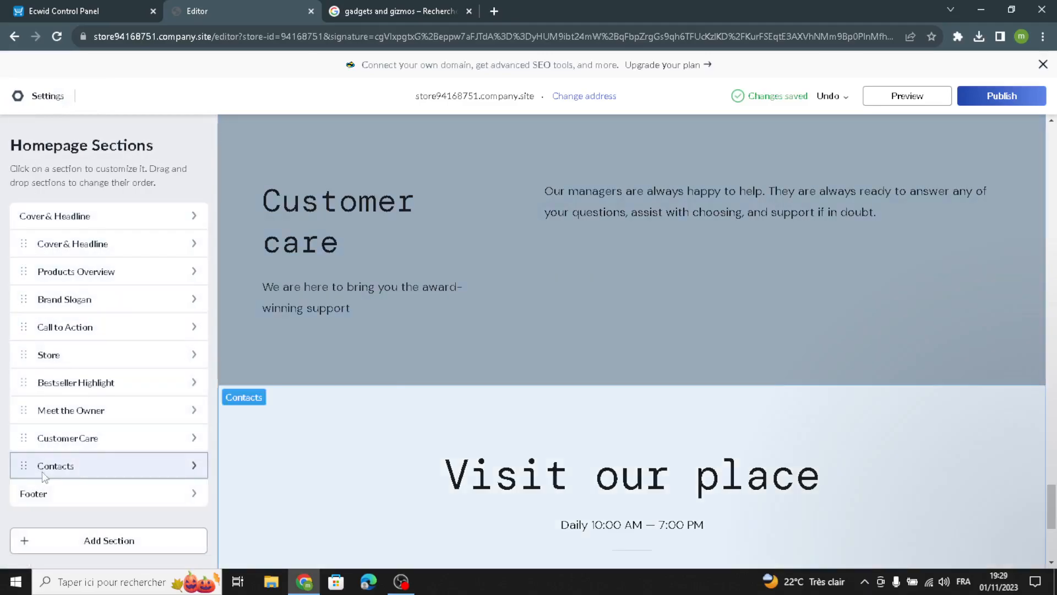
Add the description "We are always happy to see you." to the Contacts section.
left_click(44, 472)
left_click(62, 315)
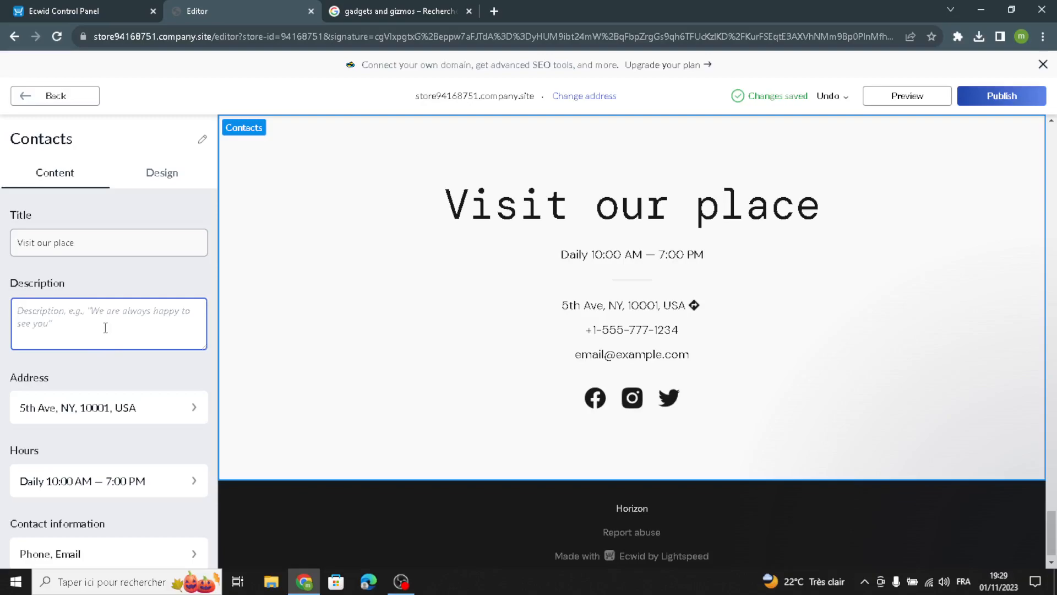
type("We")
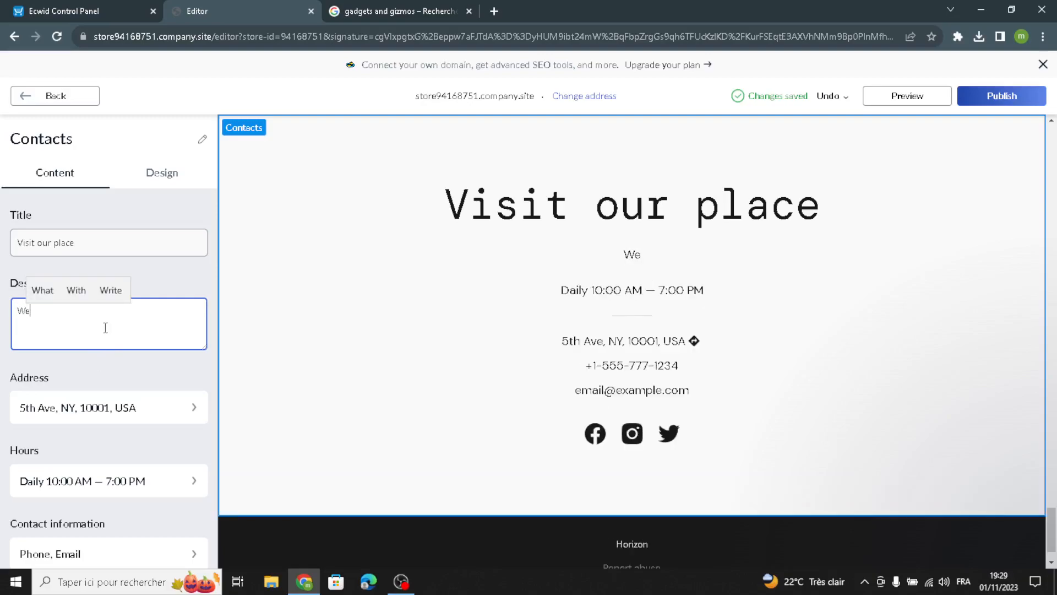
type(" are a")
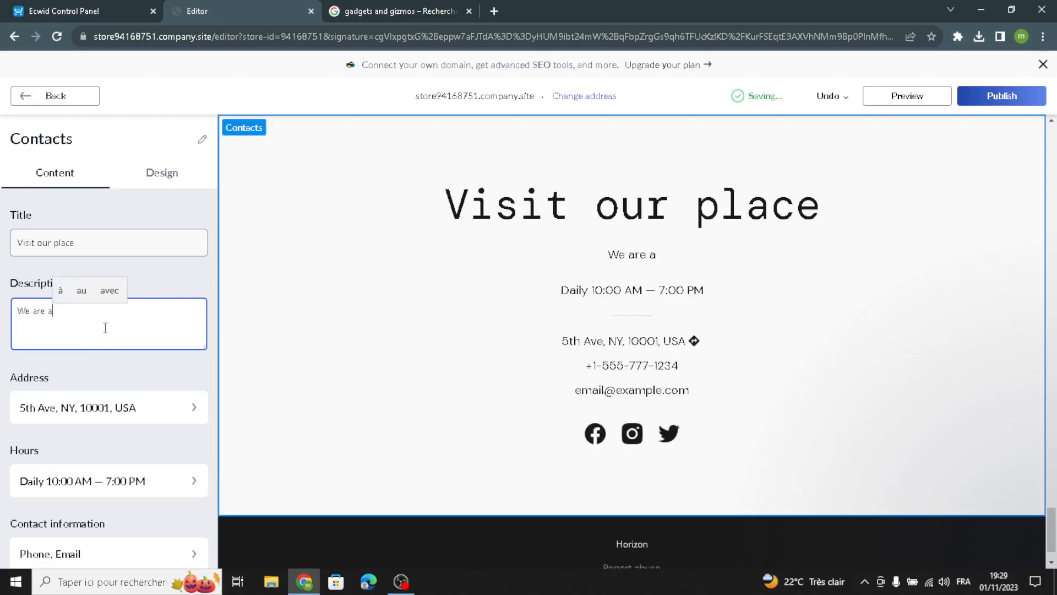
type("lways happ")
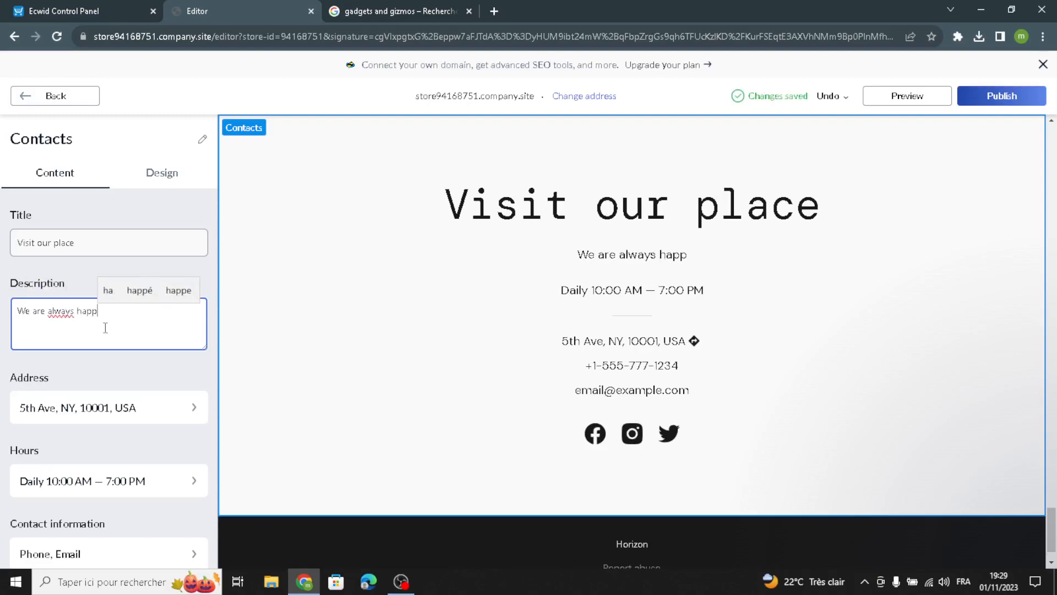
type("y to see you")
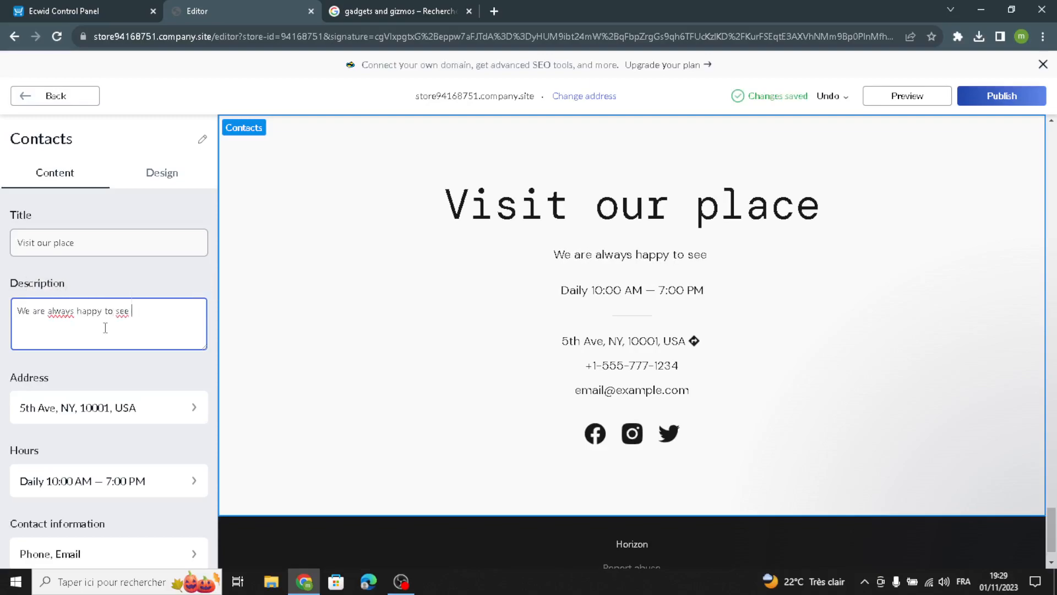
key("BackSpace")
type(".")
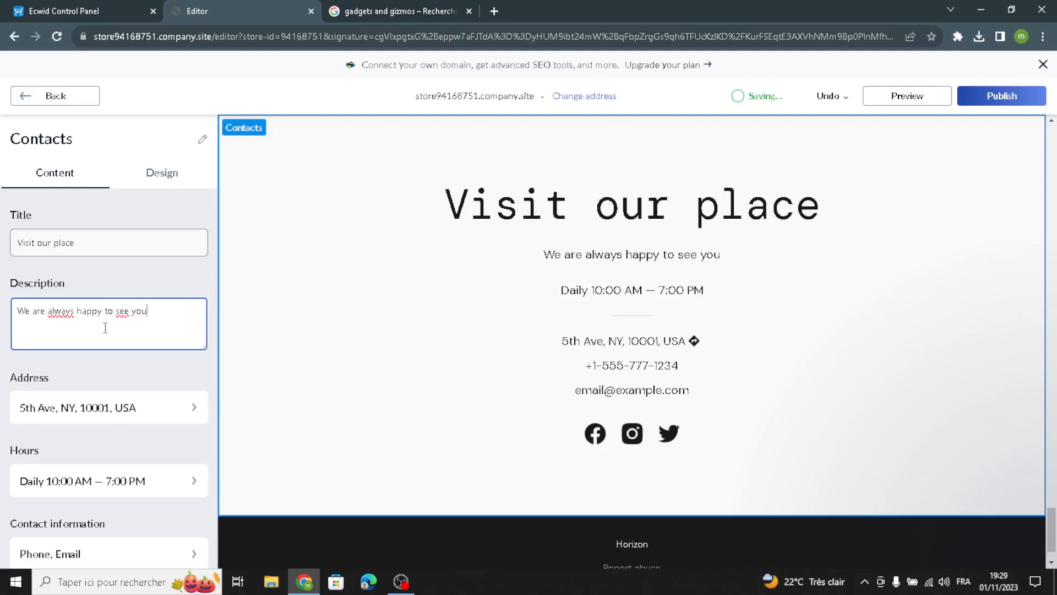
Give the address in the Contacts section the subheading "address".
left_click(74, 413)
left_click(63, 208)
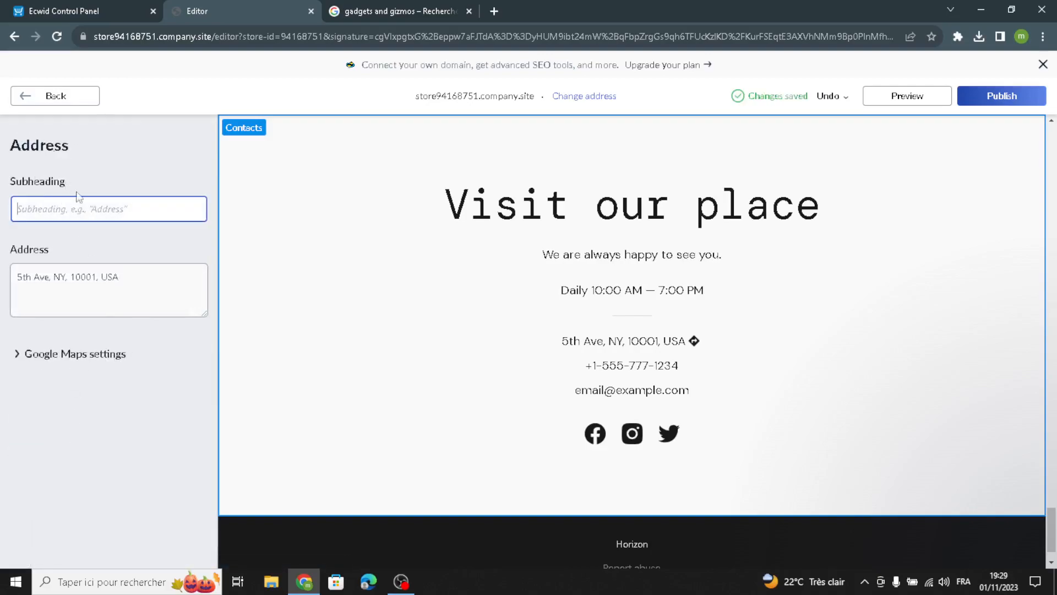
left_click(46, 355)
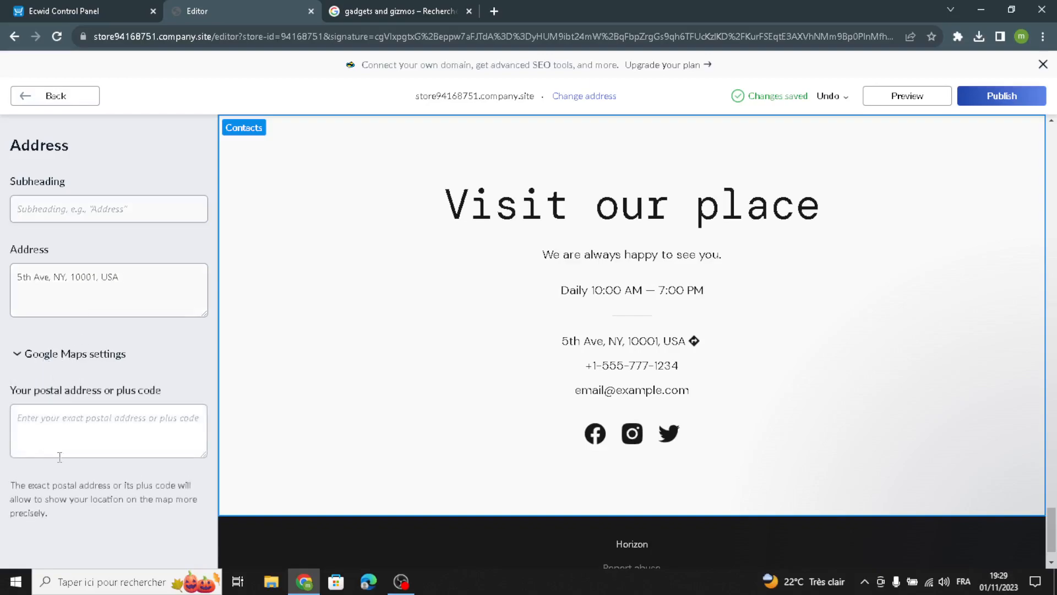
left_click(127, 205)
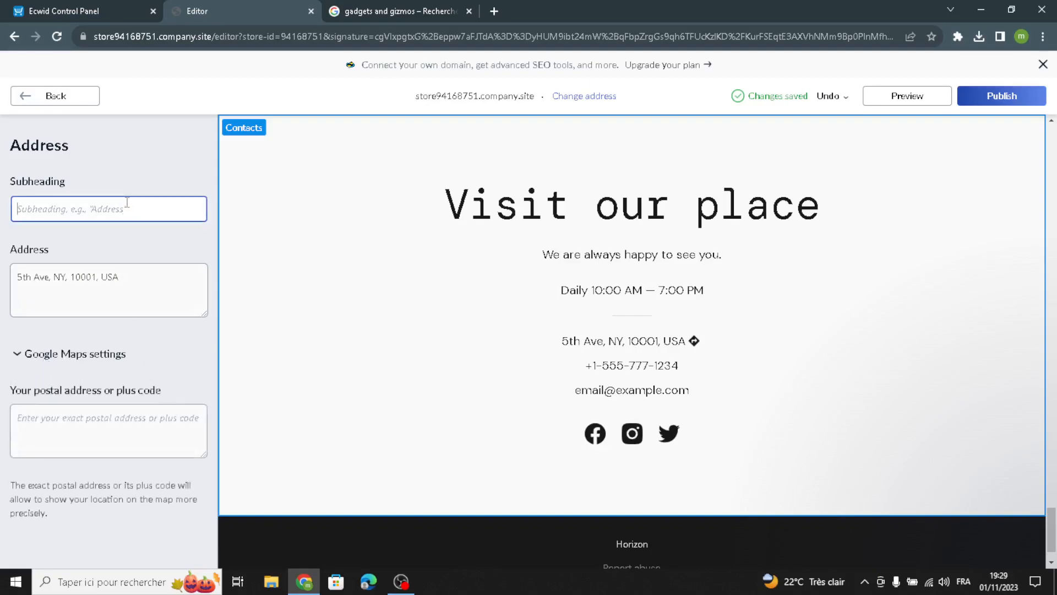
type("address")
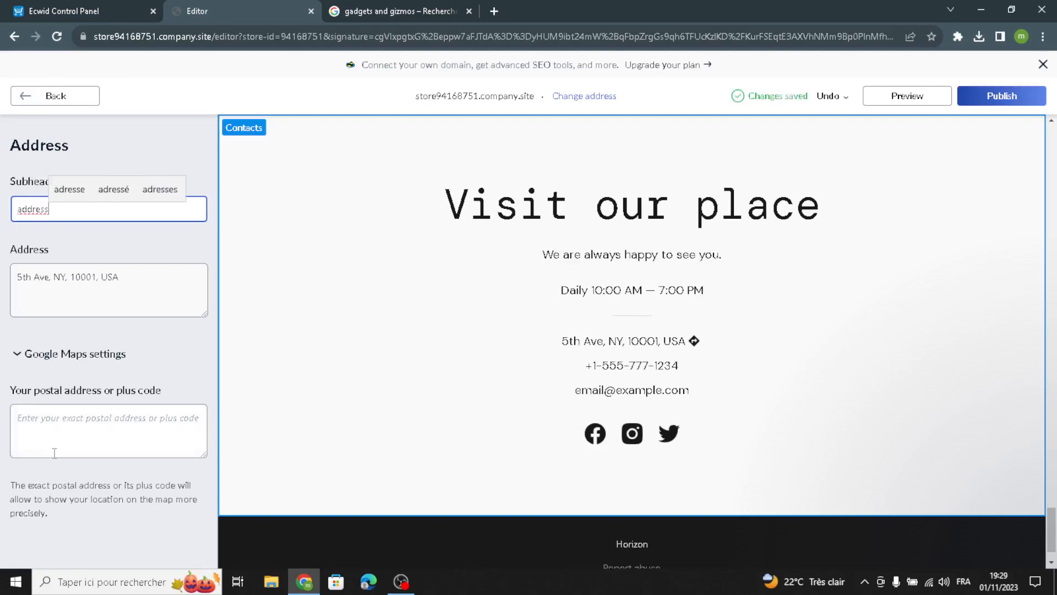
left_click(55, 96)
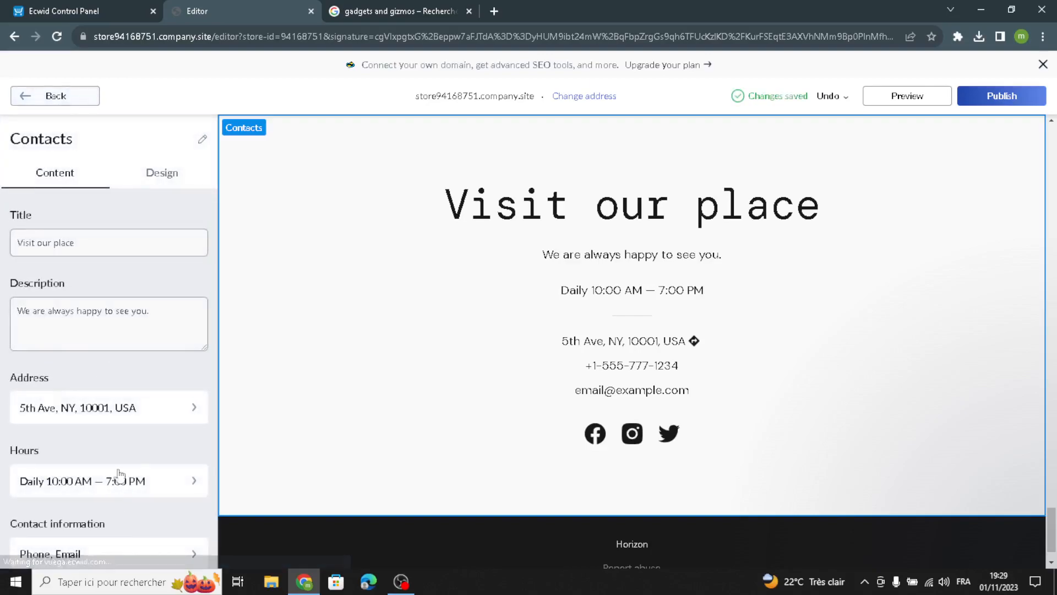
Give the hours in the Contacts section the subheading "Open hours".
scroll(186, 408, "down", 3)
left_click(42, 335)
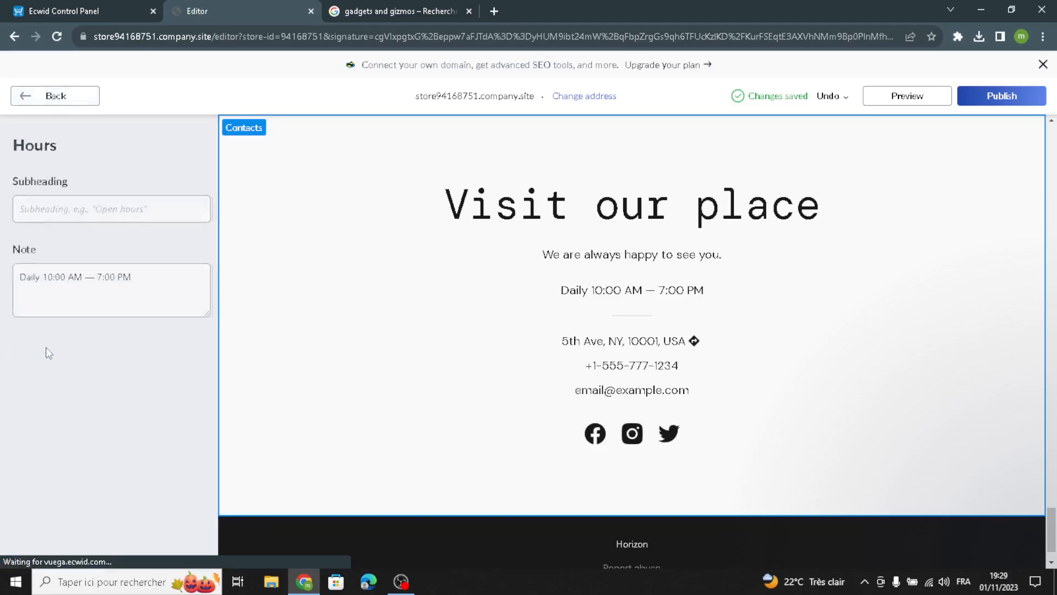
left_click(110, 211)
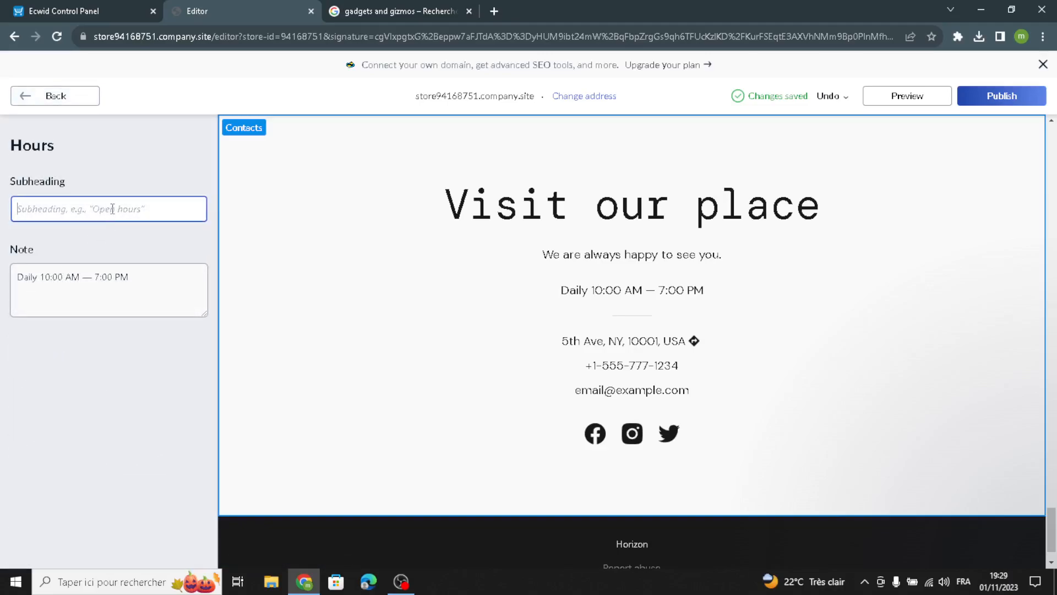
type("Ope")
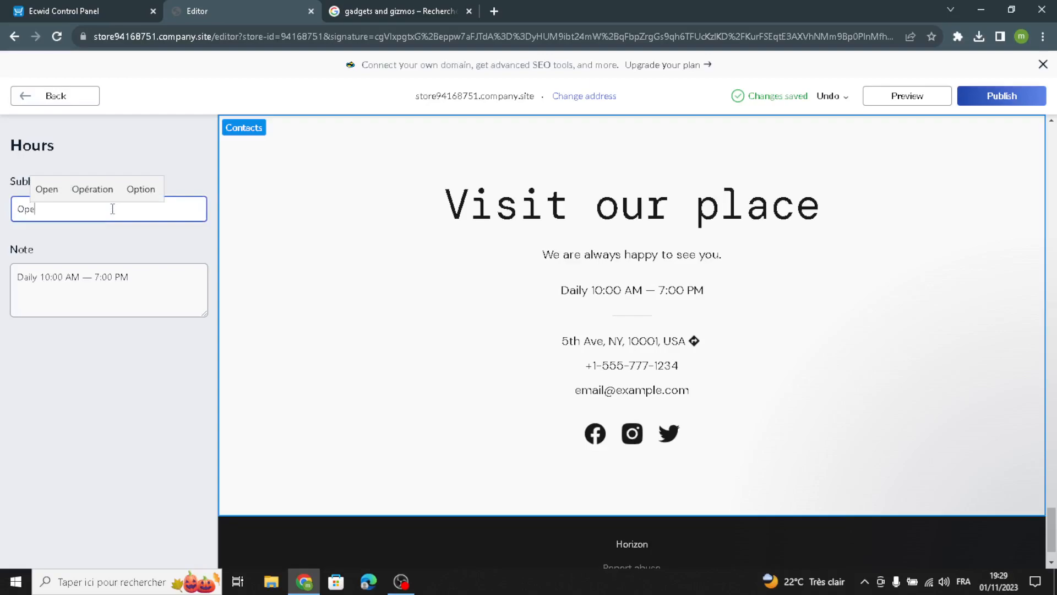
type("n hou")
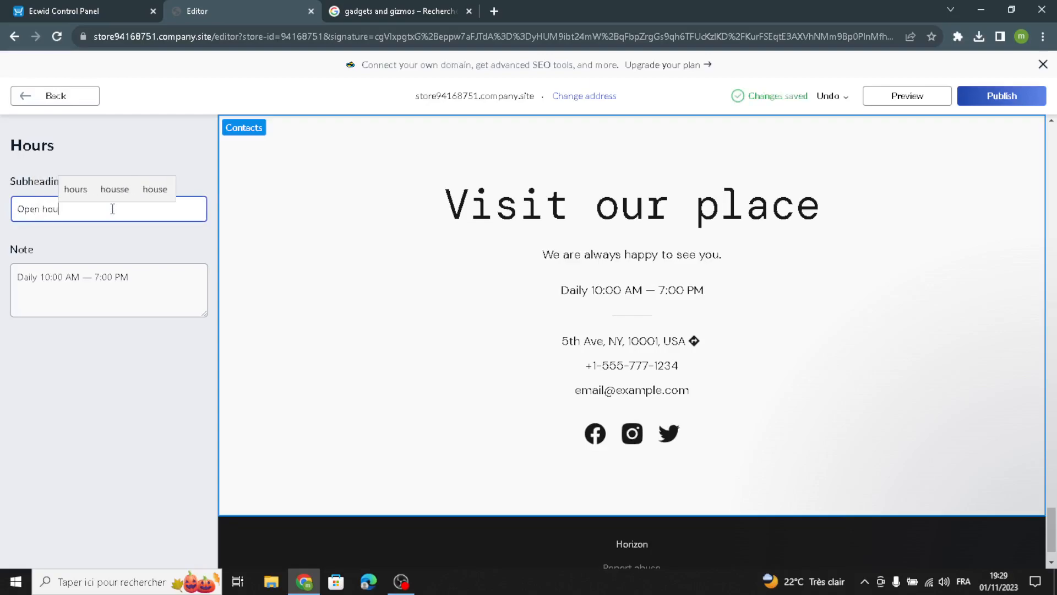
type("rs")
left_click(53, 95)
Change the Contacts section to the layout with a text card on the left over a full-width map.
scroll(151, 325, "down", 3)
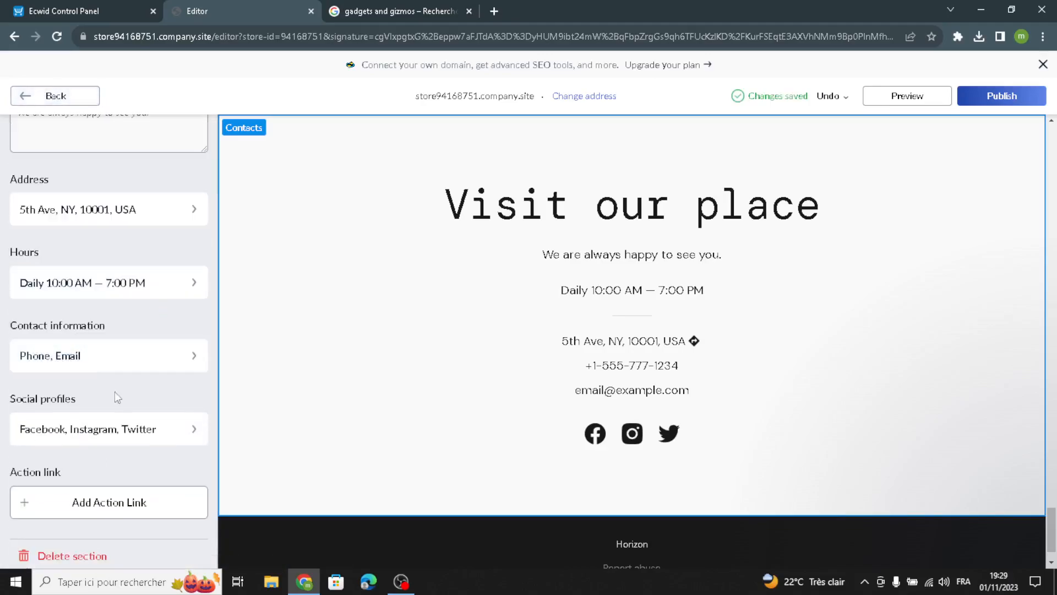
scroll(118, 338, "up", 3)
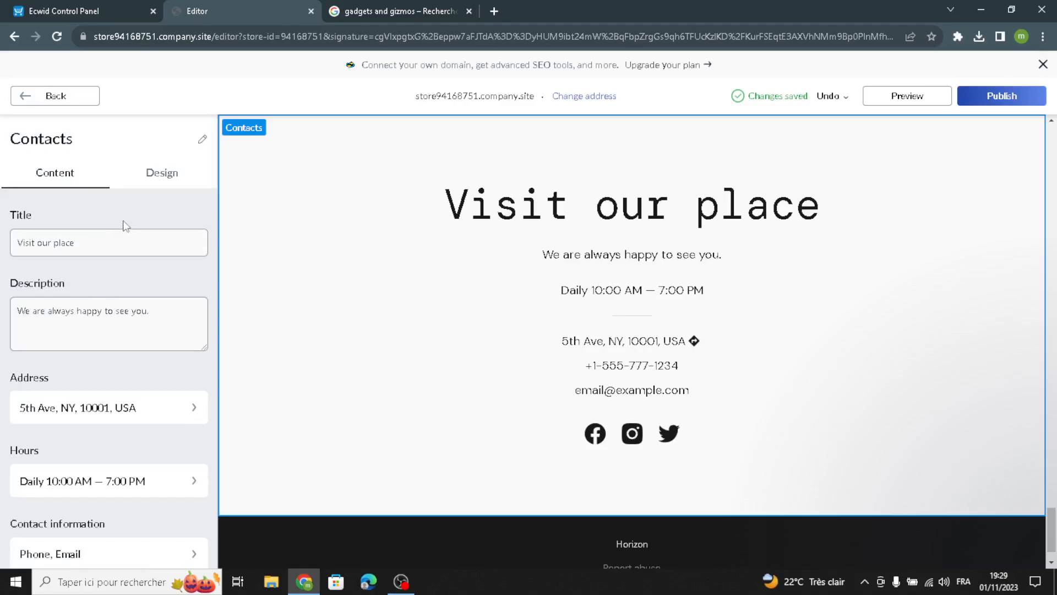
left_click(161, 172)
left_click(100, 265)
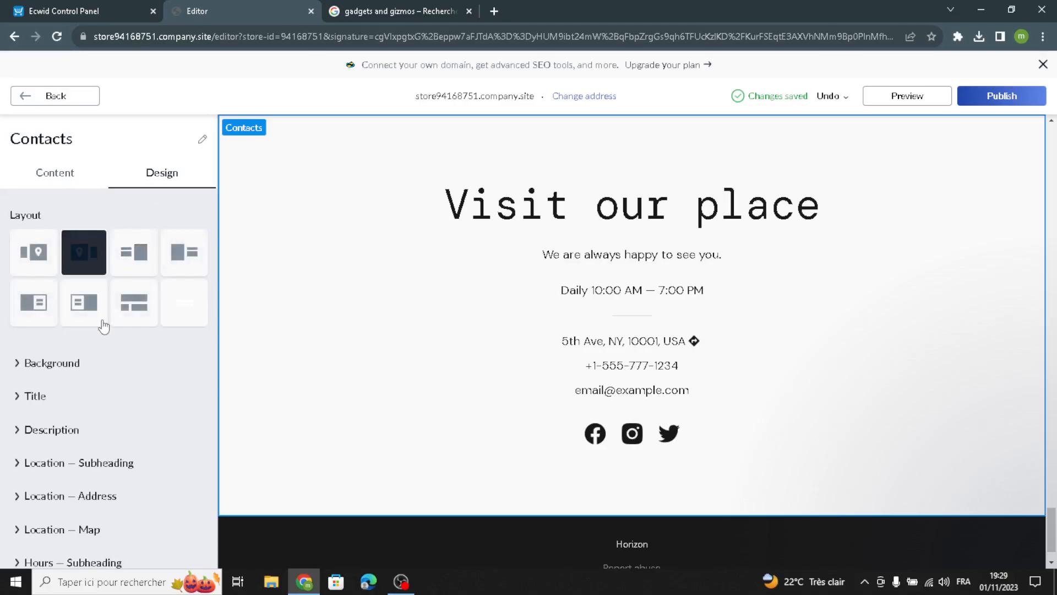
left_click(101, 319)
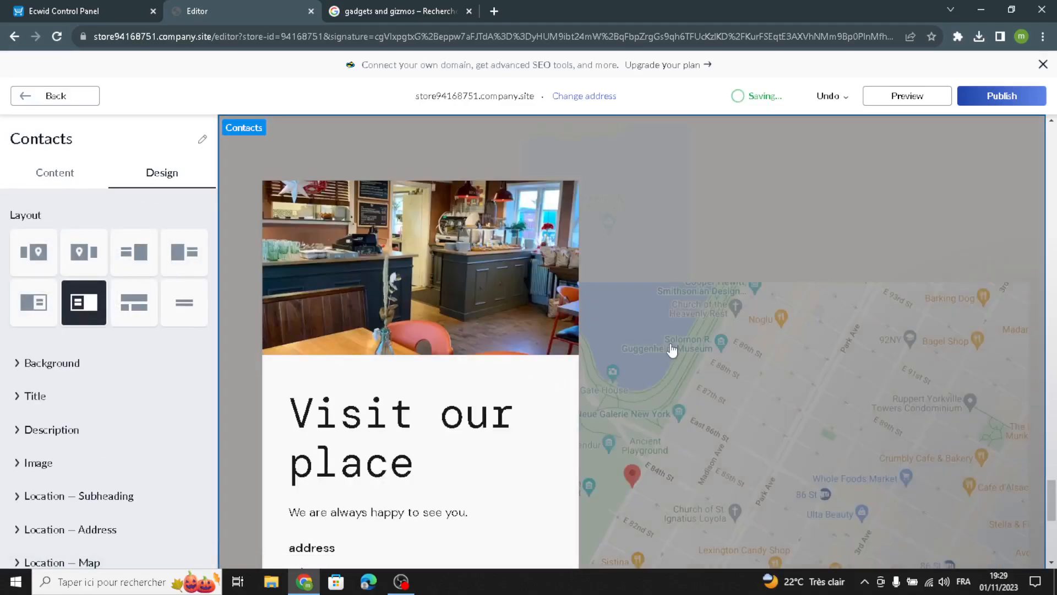
scroll(738, 391, "down", 5)
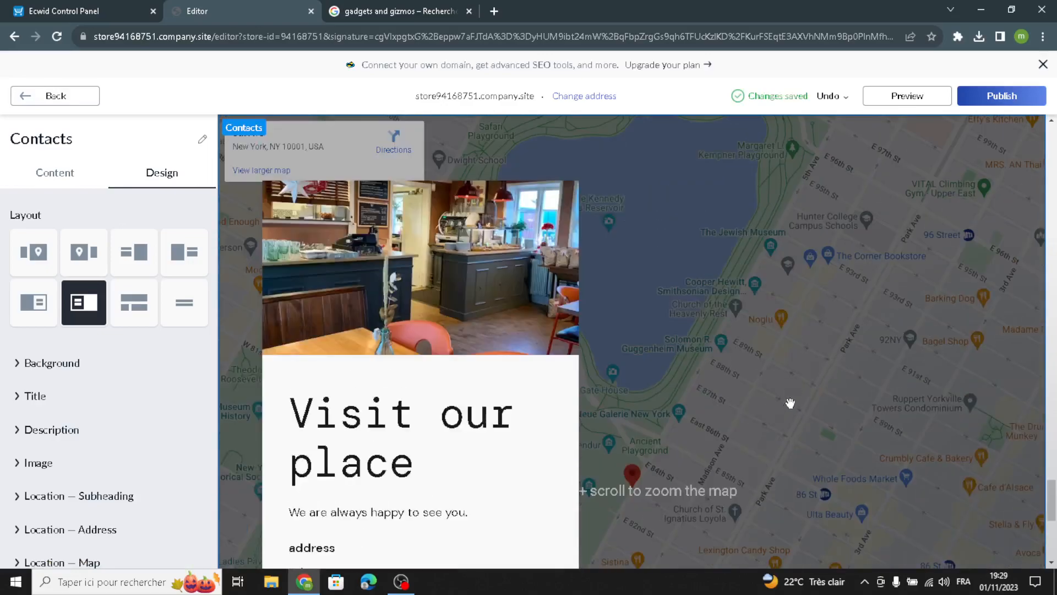
scroll(771, 425, "up", 5)
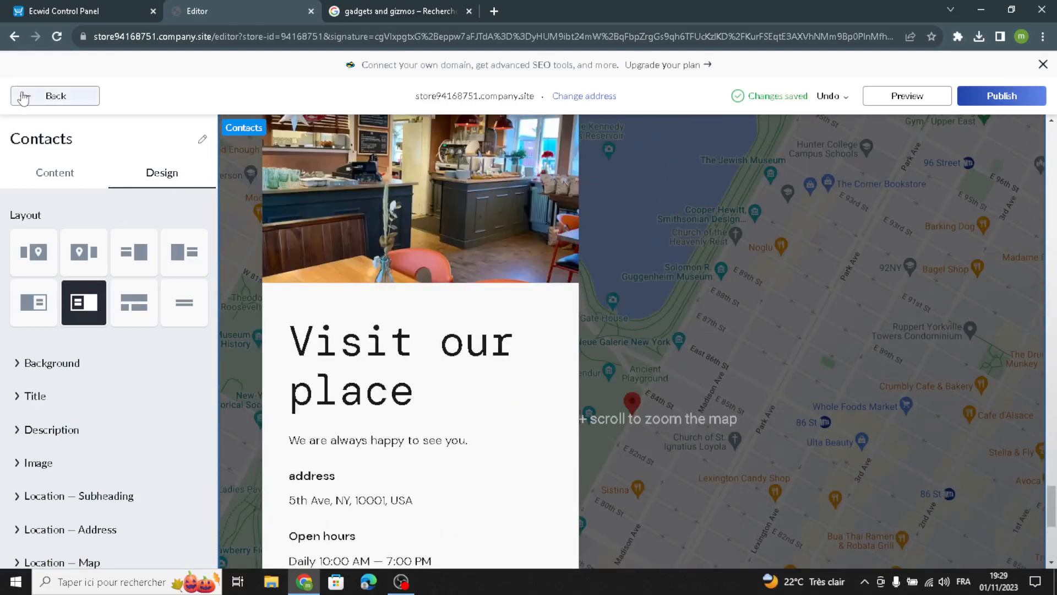
left_click(22, 96)
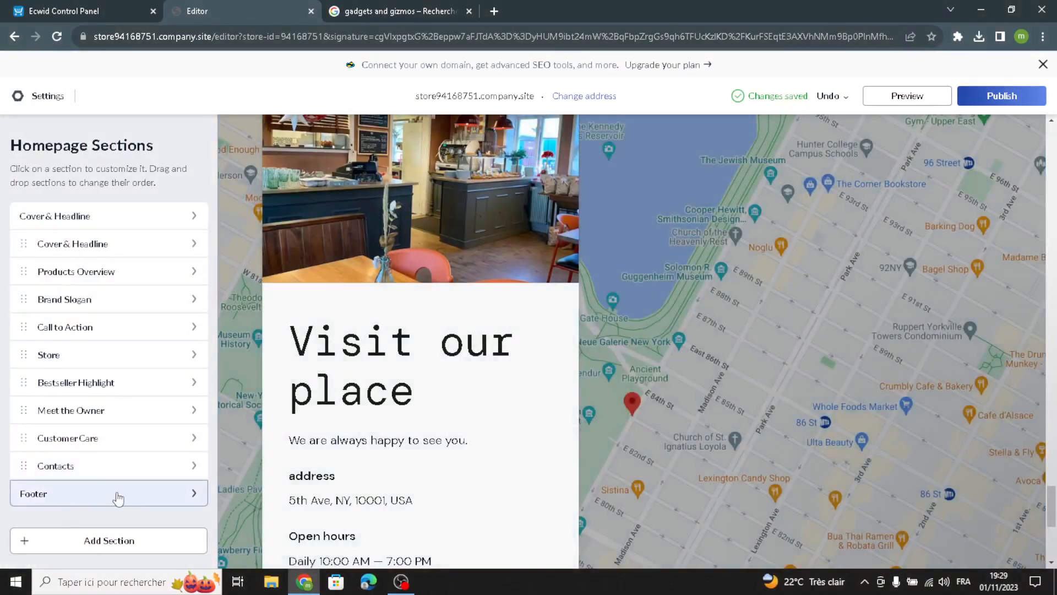
Replace the footer's copyright text with "GizmoHub".
left_click(118, 499)
left_click_drag(66, 272, 2, 254)
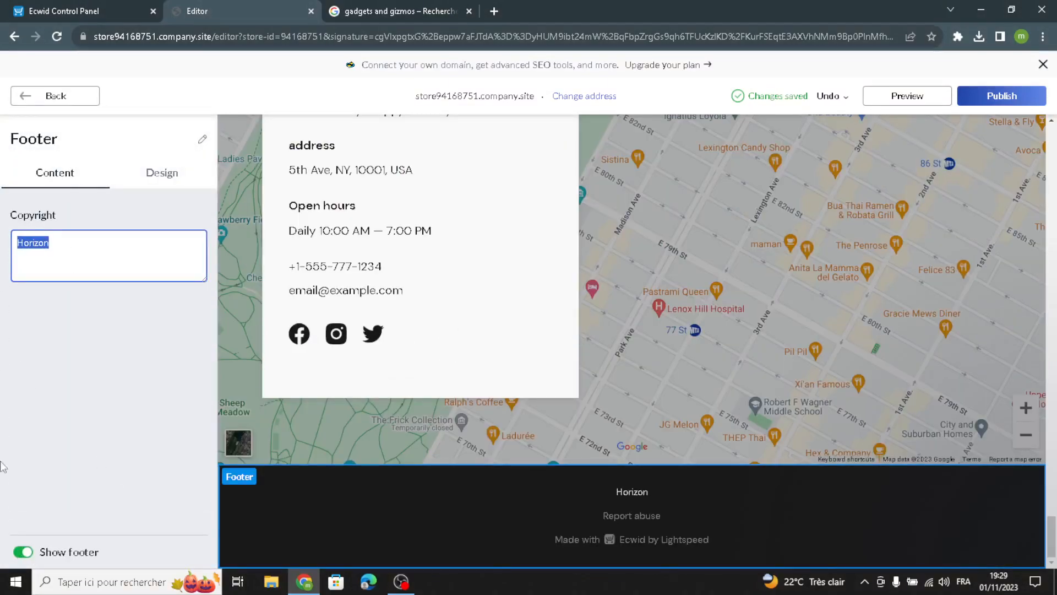
type("GizmoHub")
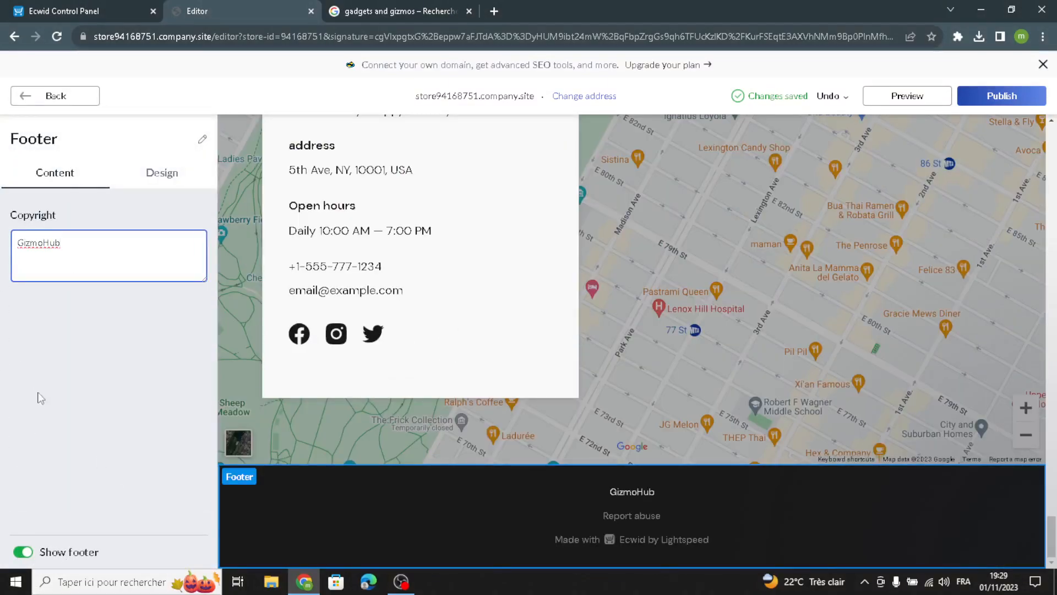
left_click(94, 94)
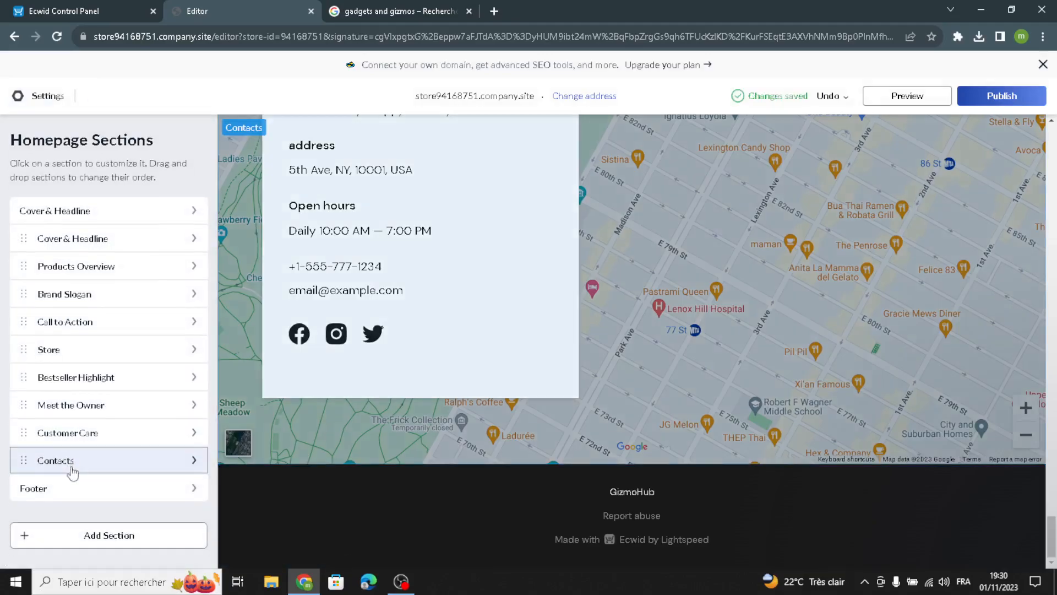
Browse the section templates that can be added, from Promo Sliders and Special Offers through Customer Reviews and Company Info to Products.
left_click(104, 535)
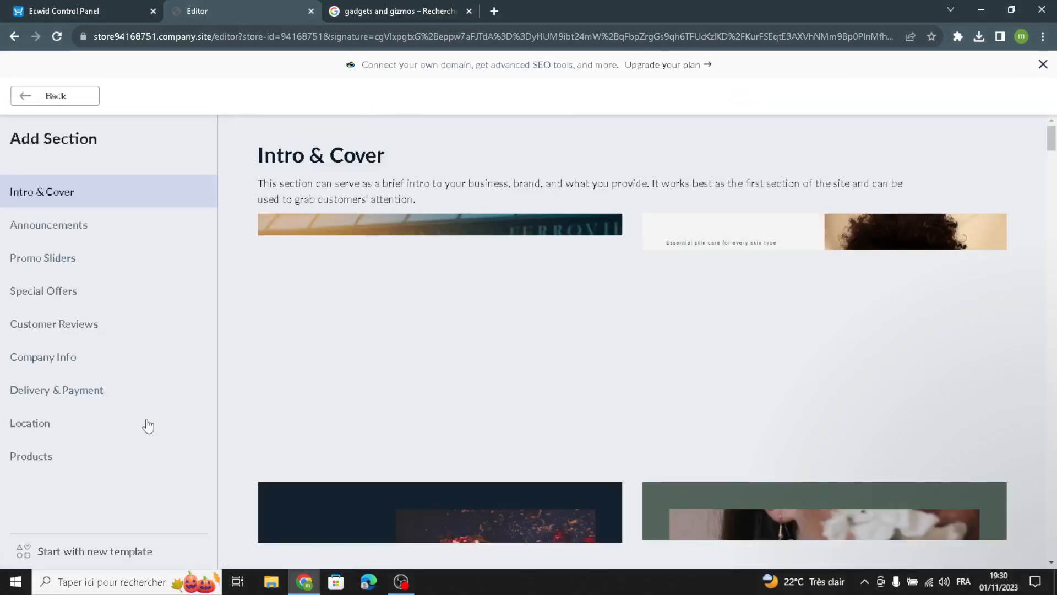
left_click(45, 259)
left_click(45, 259)
left_click(37, 293)
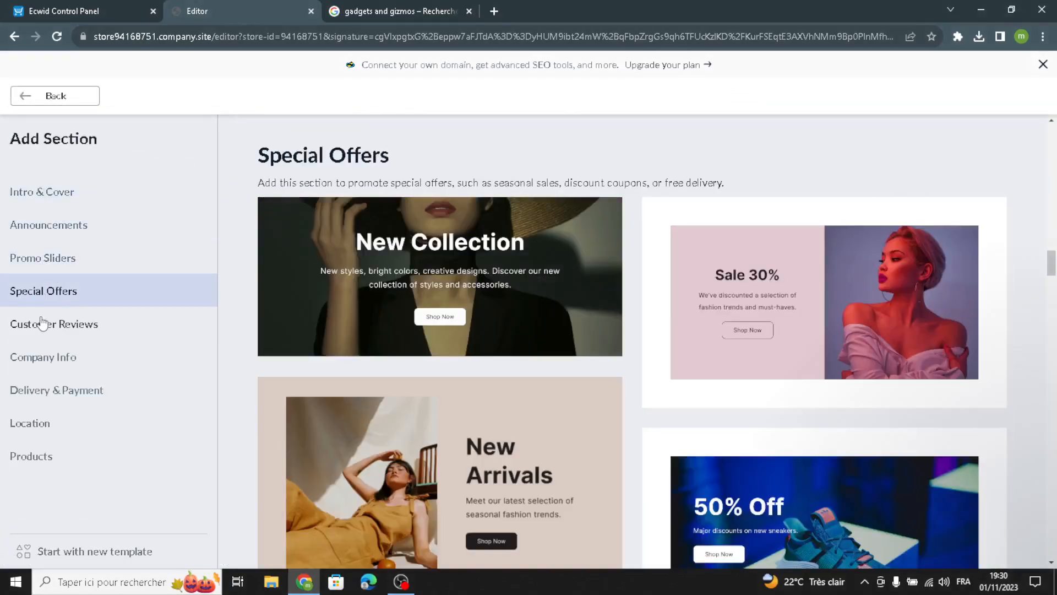
left_click(43, 321)
left_click(56, 365)
left_click(67, 403)
left_click(21, 467)
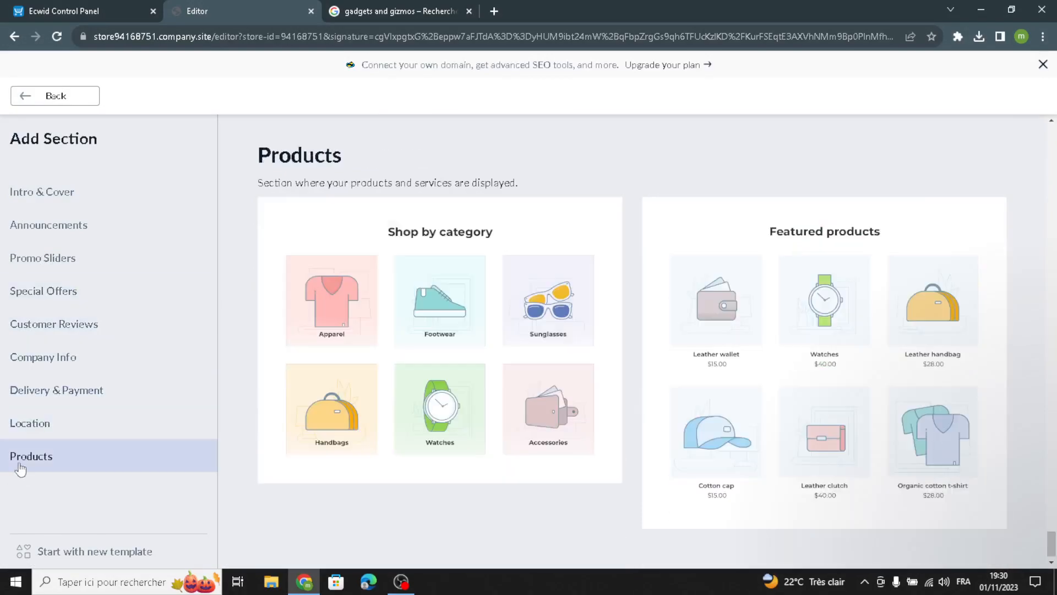
left_click(33, 96)
Publish the customized store website and look over its homepage sections.
scroll(690, 261, "up", 5)
scroll(690, 261, "up", 5)
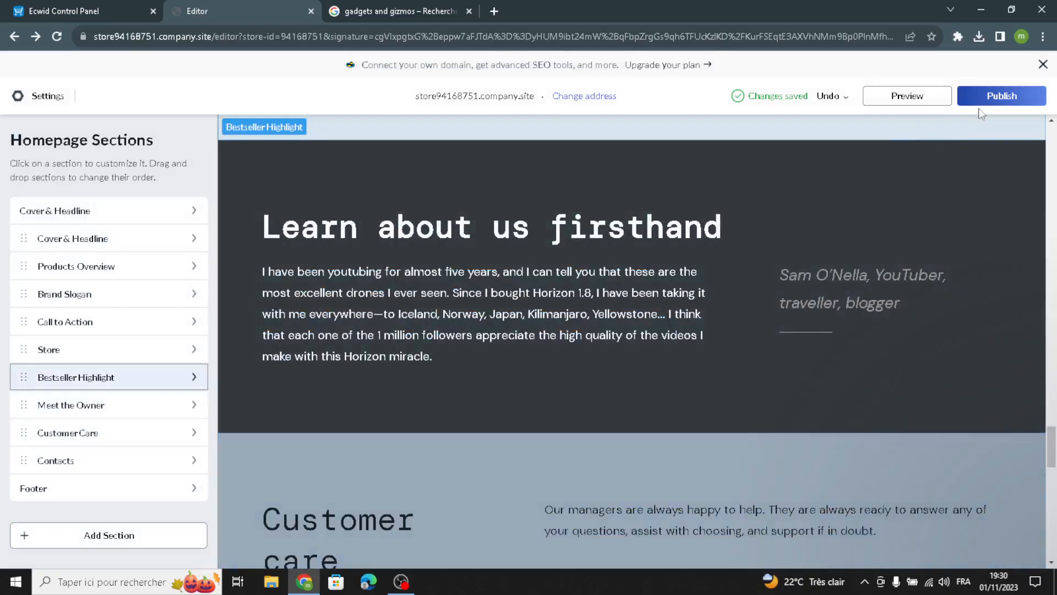
left_click(998, 97)
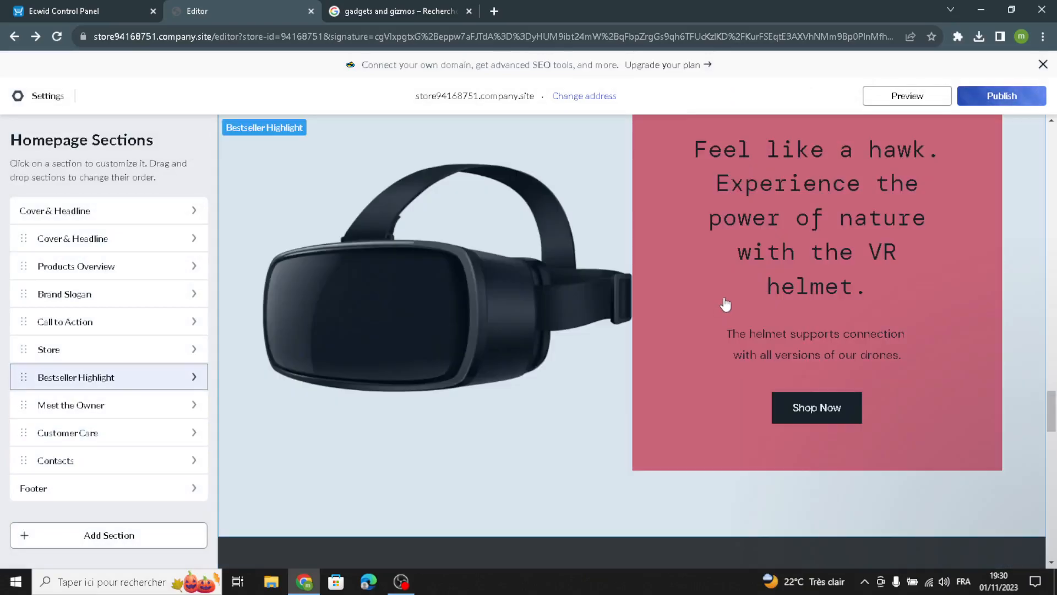
scroll(722, 304, "up", 10)
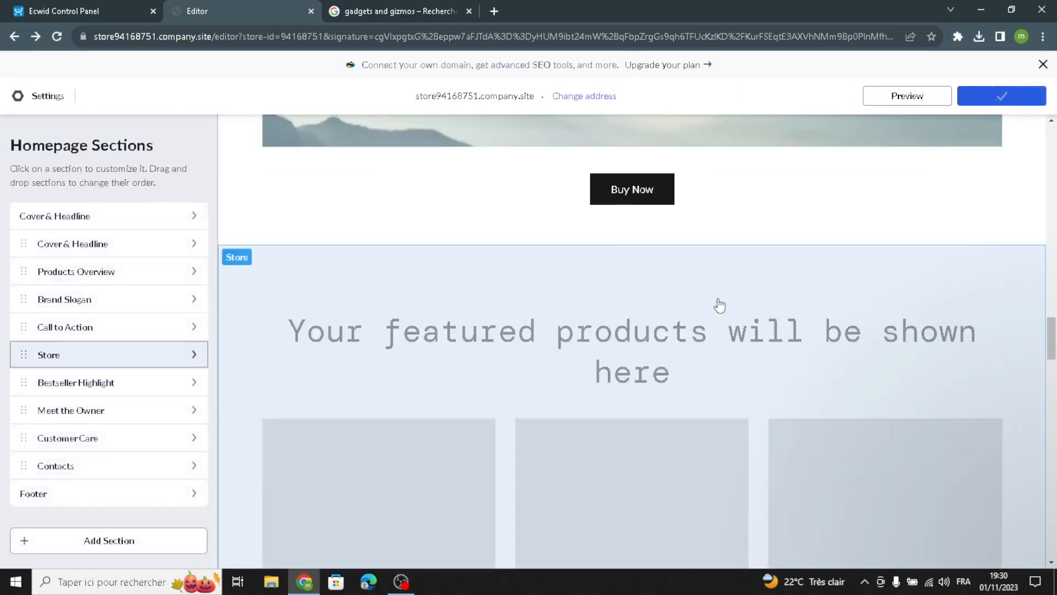
scroll(720, 305, "down", 10)
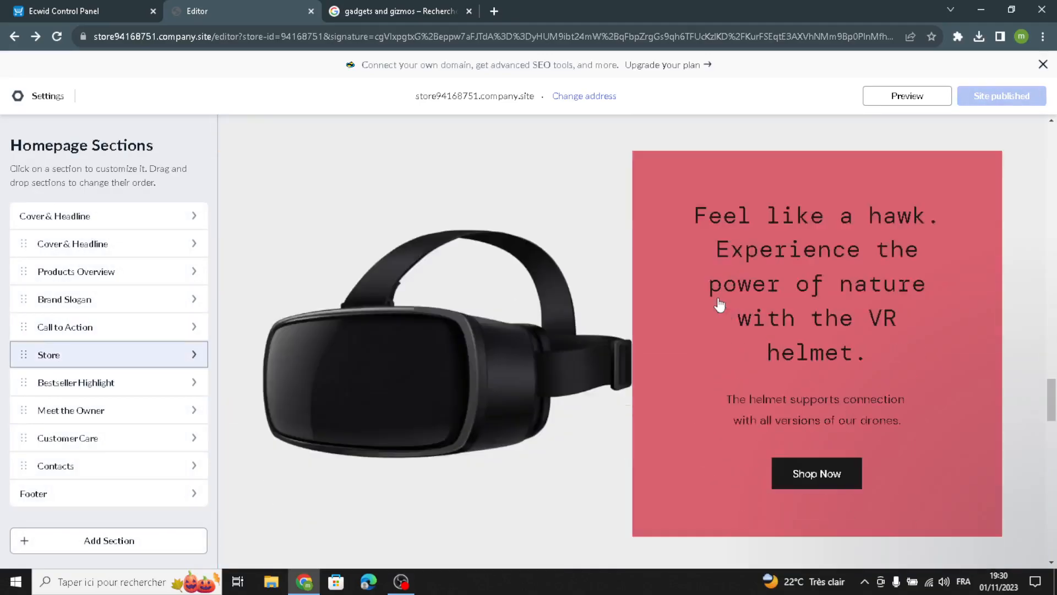
Close the browser tab with the gadgets and gizmos search and open the Bestseller Highlight section for editing.
left_click(469, 11)
left_click(360, 200)
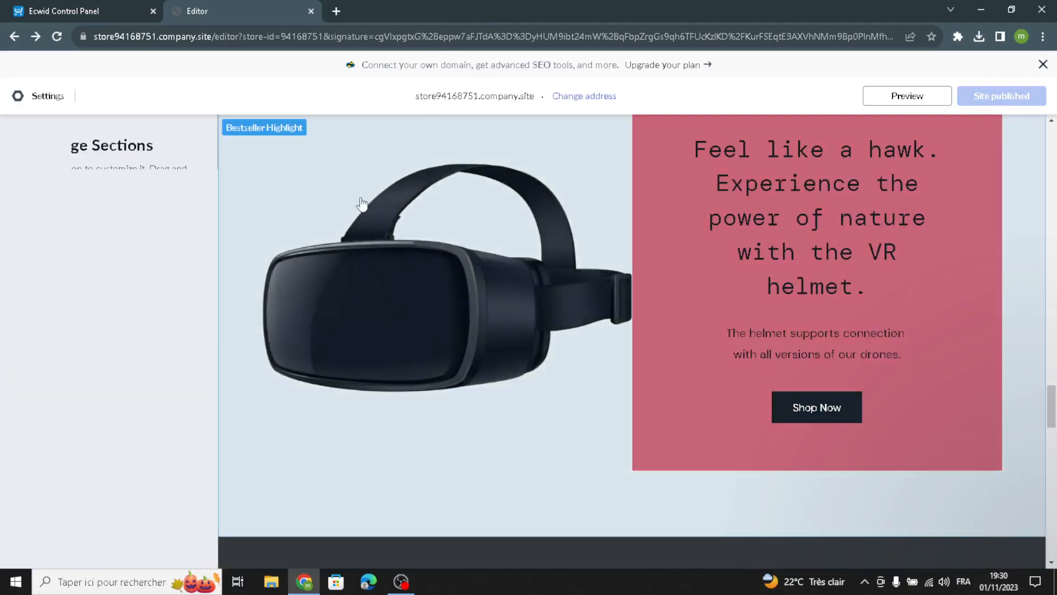